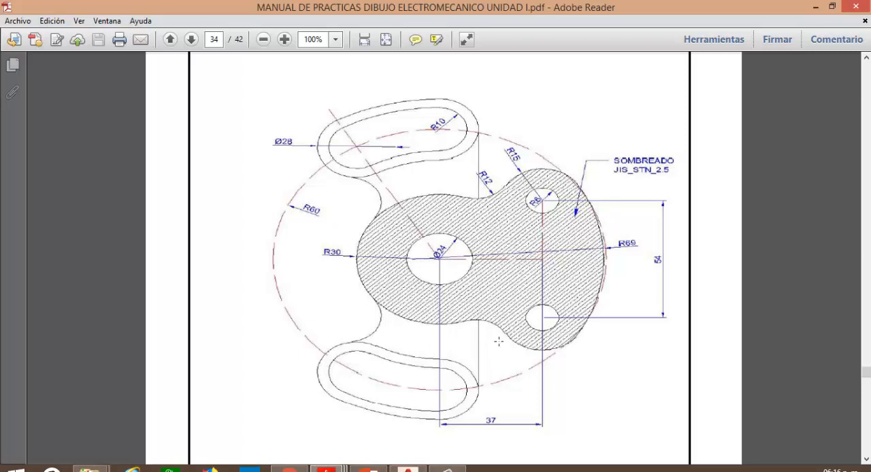
Switch to AutoCAD and draw a circle of radius 12 centred on the intersection of the dashed centrelines.
{"action": "key", "text": "alt+Tab"}
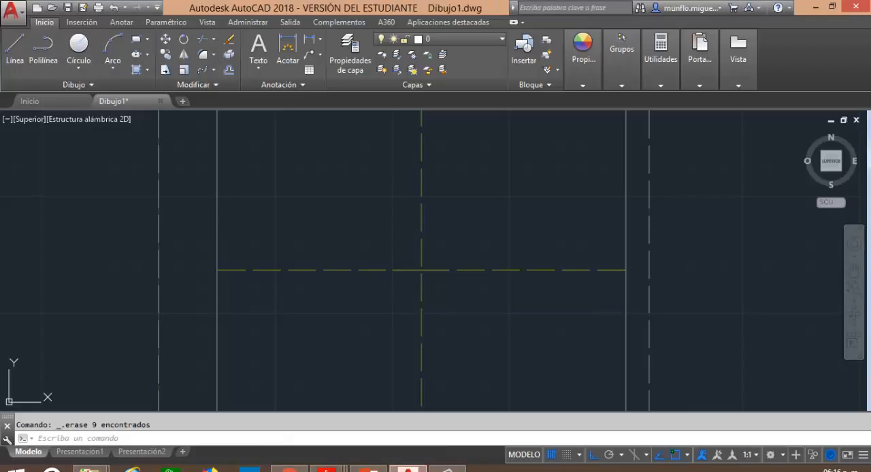
{"action": "left_click", "coordinate": [78, 46]}
{"action": "left_click", "coordinate": [421, 270]}
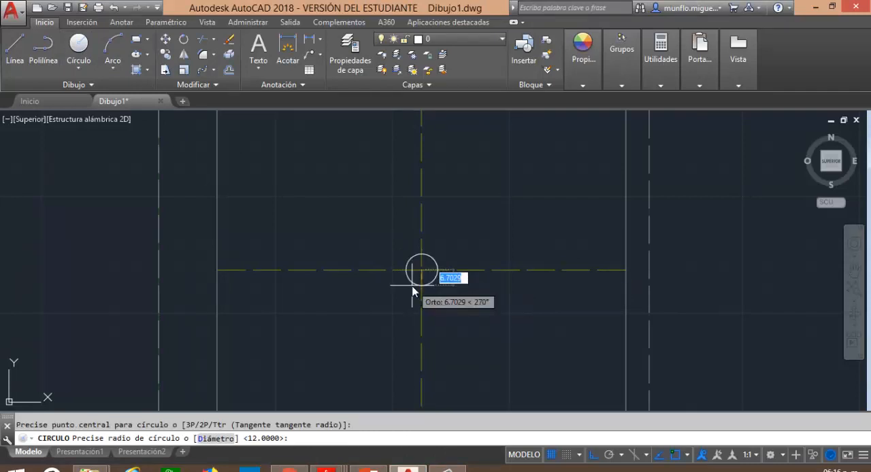
{"action": "type", "text": "12"}
{"action": "key", "text": "Return"}
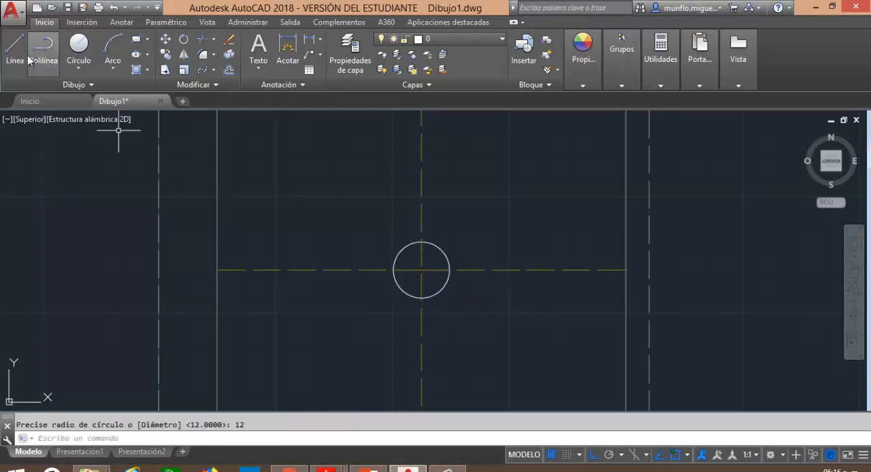
Draw a concentric circle of radius 30 around the small circle at the centreline intersection.
{"action": "left_click", "coordinate": [79, 46]}
{"action": "left_click", "coordinate": [422, 270]}
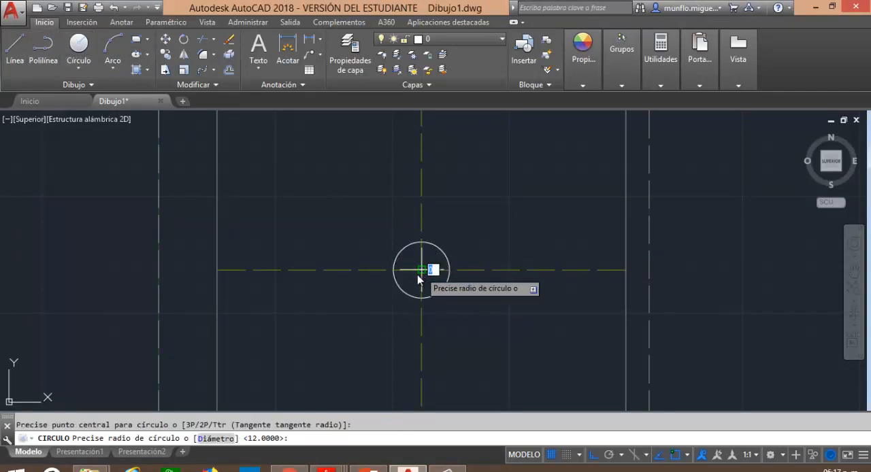
{"action": "type", "text": "30"}
{"action": "key", "text": "Return"}
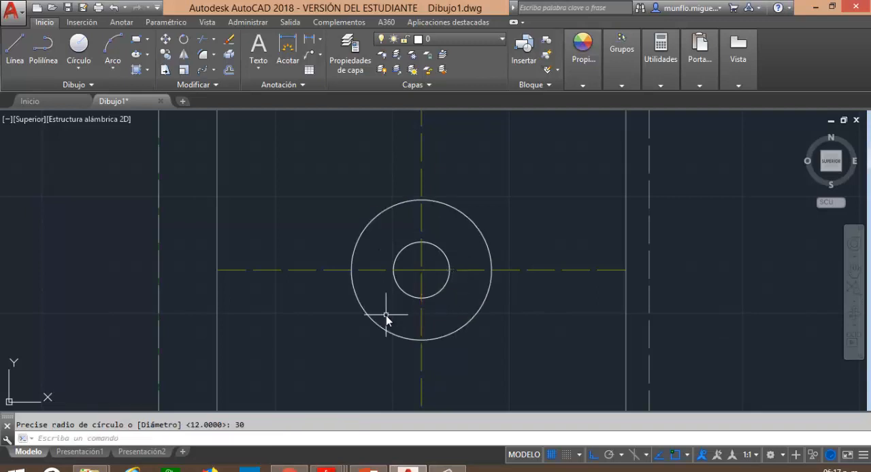
{"action": "key", "text": "Escape"}
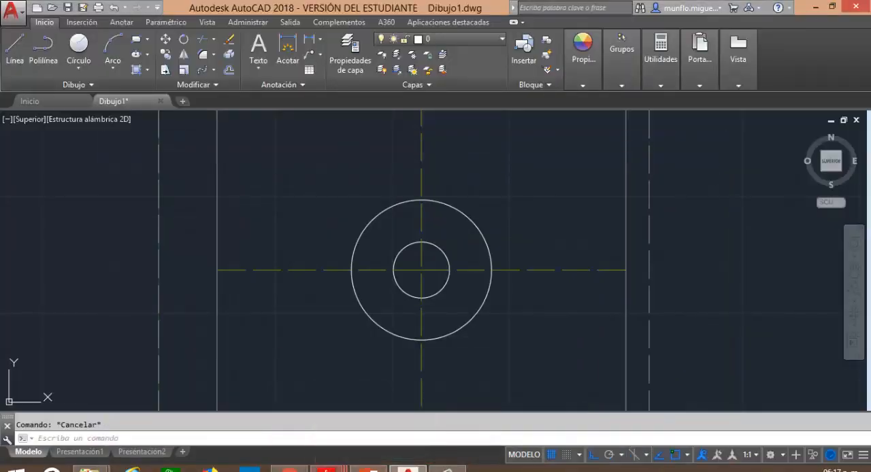
Examine the part's dimensions in the practice manual PDF in Adobe Reader and return to AutoCAD.
{"action": "mouse_move", "coordinate": [326, 468]}
{"action": "left_click", "coordinate": [467, 409]}
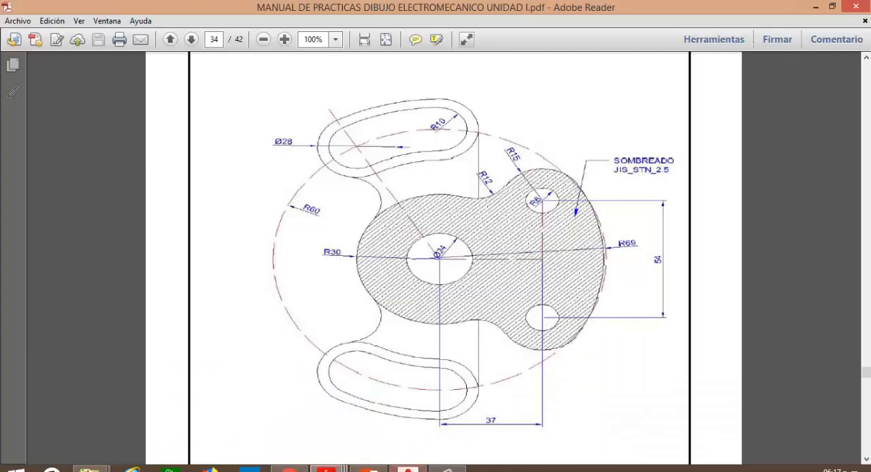
{"action": "left_click", "coordinate": [412, 470]}
{"action": "mouse_move", "coordinate": [327, 468]}
{"action": "left_click", "coordinate": [467, 408]}
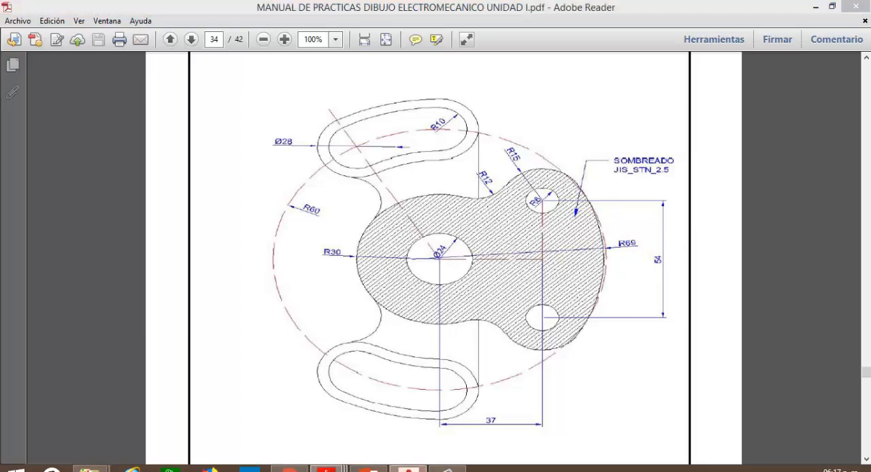
{"action": "left_click", "coordinate": [407, 469]}
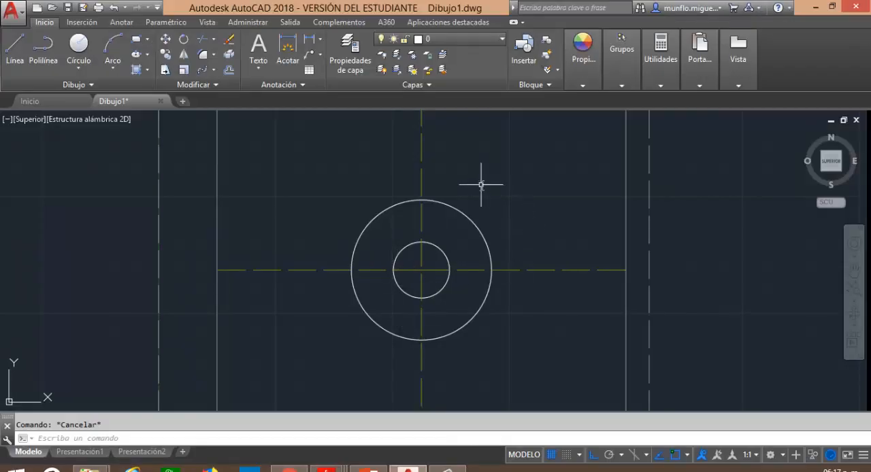
{"action": "left_click", "coordinate": [15, 49]}
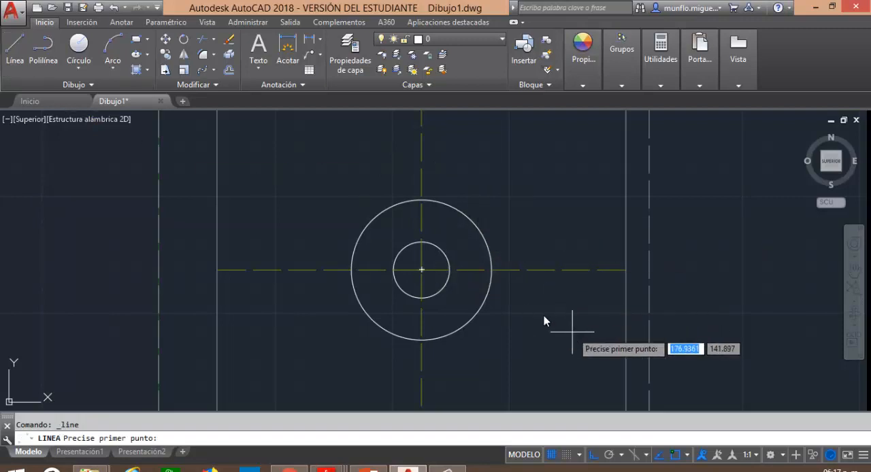
{"action": "left_click", "coordinate": [506, 195]}
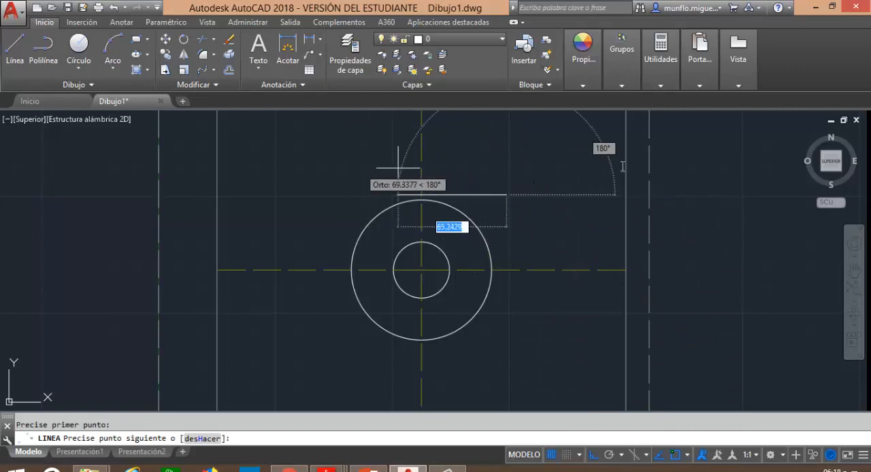
{"action": "left_click", "coordinate": [593, 456]}
{"action": "key", "text": "Escape"}
Draw connected lines from the centre of the concentric circles, 37 horizontally to the right and 27 vertically upward.
{"action": "left_click", "coordinate": [15, 52]}
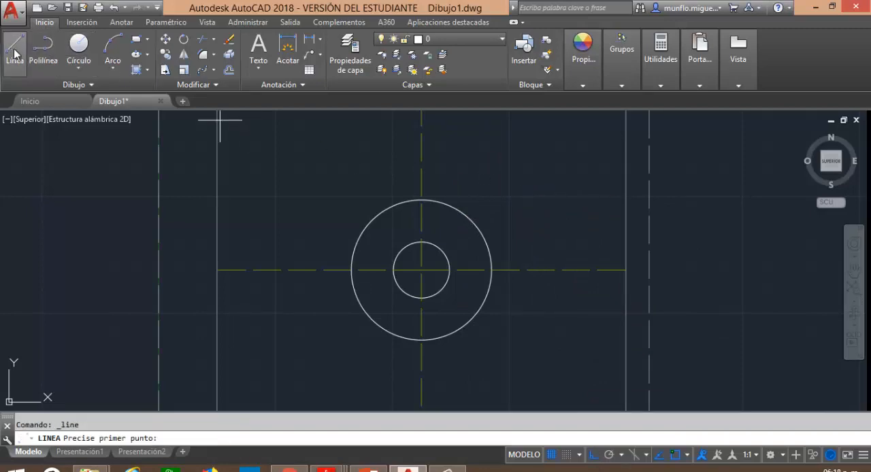
{"action": "left_click", "coordinate": [409, 470]}
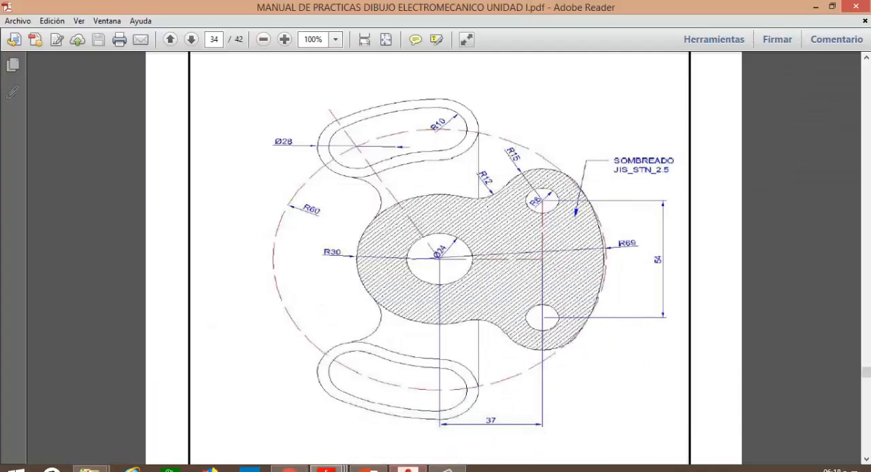
{"action": "left_click", "coordinate": [410, 469]}
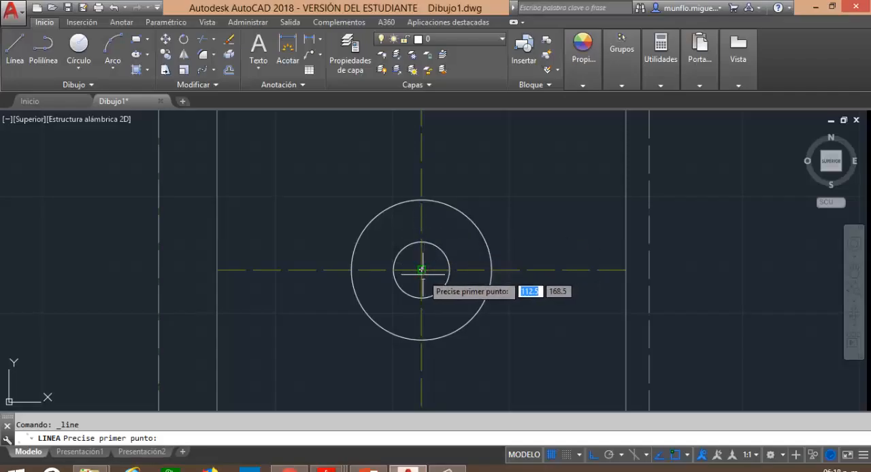
{"action": "left_click", "coordinate": [422, 270]}
{"action": "type", "text": "37"}
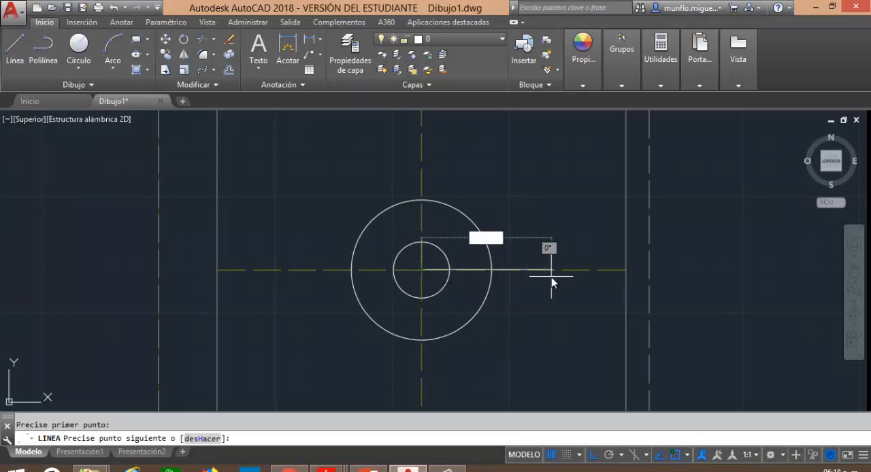
{"action": "key", "text": "Return"}
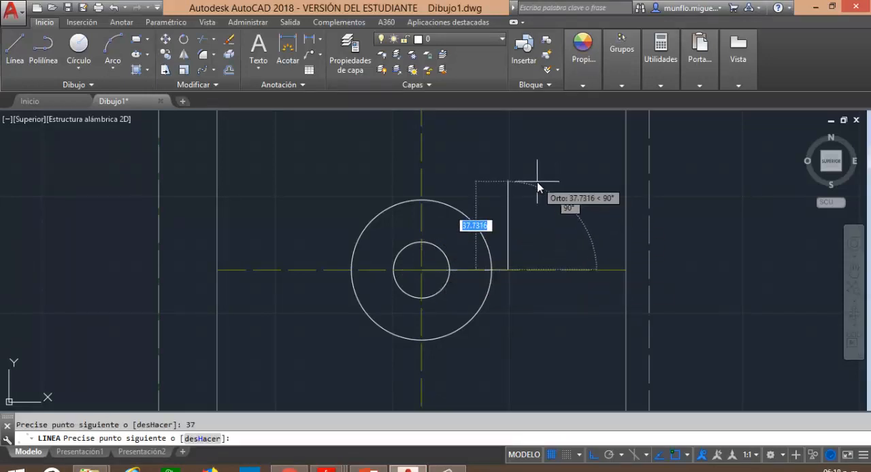
{"action": "type", "text": "27"}
{"action": "key", "text": "Return"}
{"action": "key", "text": "Escape"}
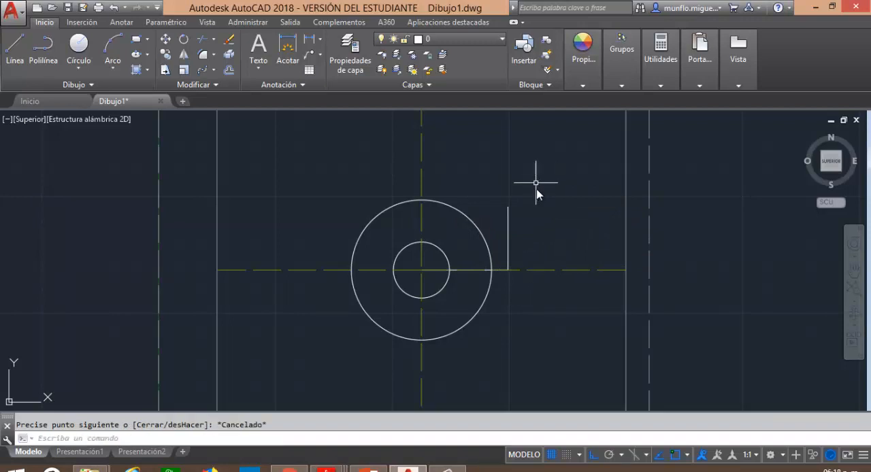
Draw a circle of radius 6 centred on the upper end of the vertical line.
{"action": "left_click", "coordinate": [79, 47]}
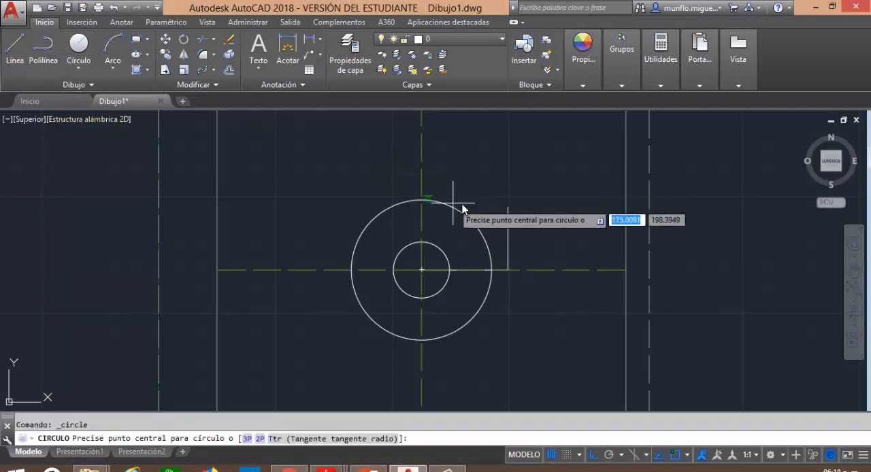
{"action": "left_click", "coordinate": [508, 207]}
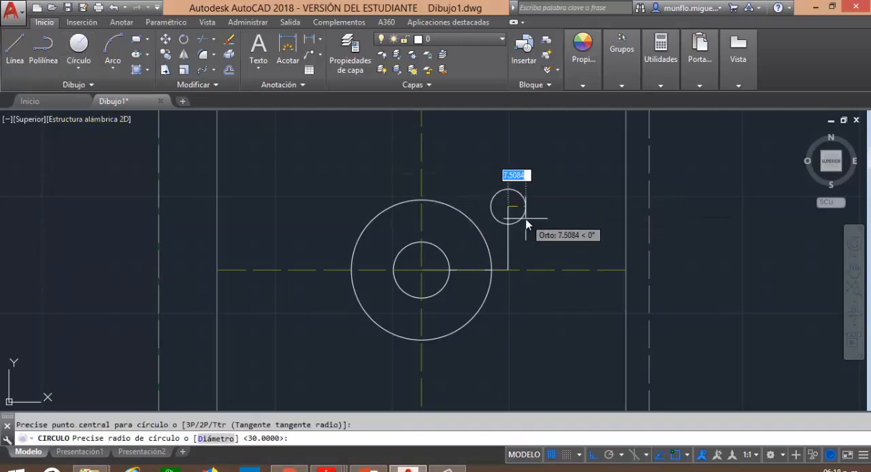
{"action": "type", "text": "6"}
{"action": "key", "text": "Return"}
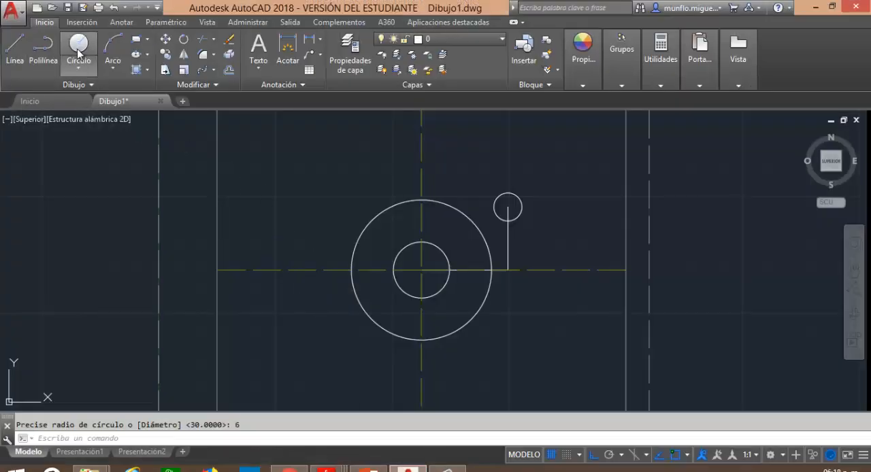
Draw a circle of radius 15 concentric with the small circle at the vertical line's upper end.
{"action": "left_click", "coordinate": [78, 53]}
{"action": "left_click", "coordinate": [508, 208]}
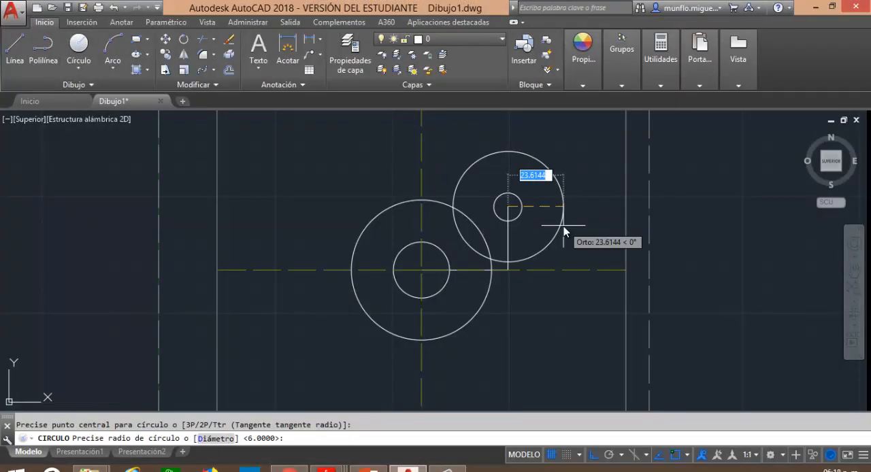
{"action": "type", "text": "15"}
{"action": "key", "text": "Return"}
{"action": "key", "text": "Escape"}
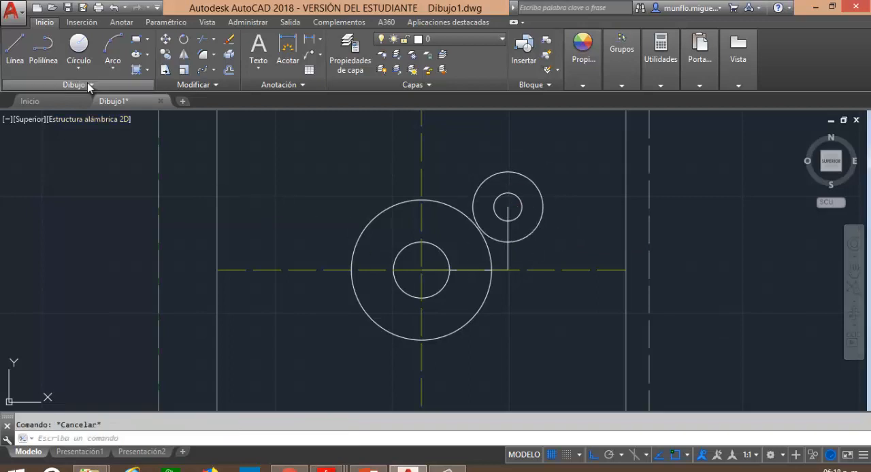
Draw a vertical line 27 long downward from the corner where the horizontal and vertical lines meet.
{"action": "left_click", "coordinate": [15, 49]}
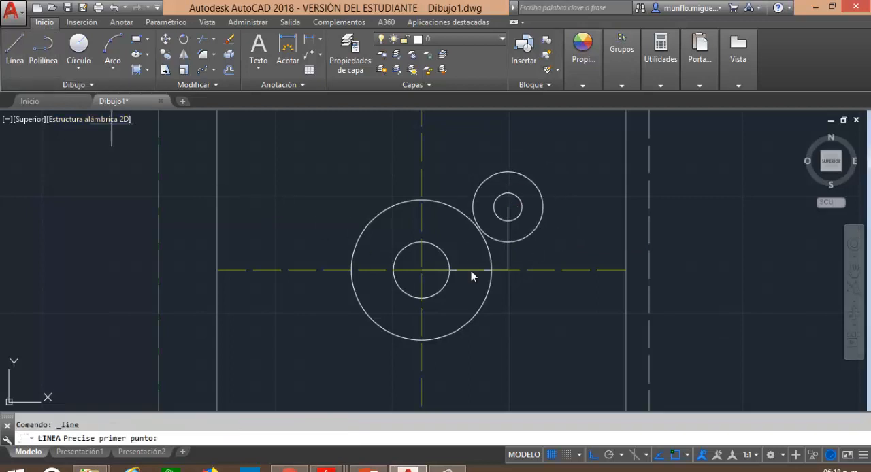
{"action": "left_click", "coordinate": [507, 271]}
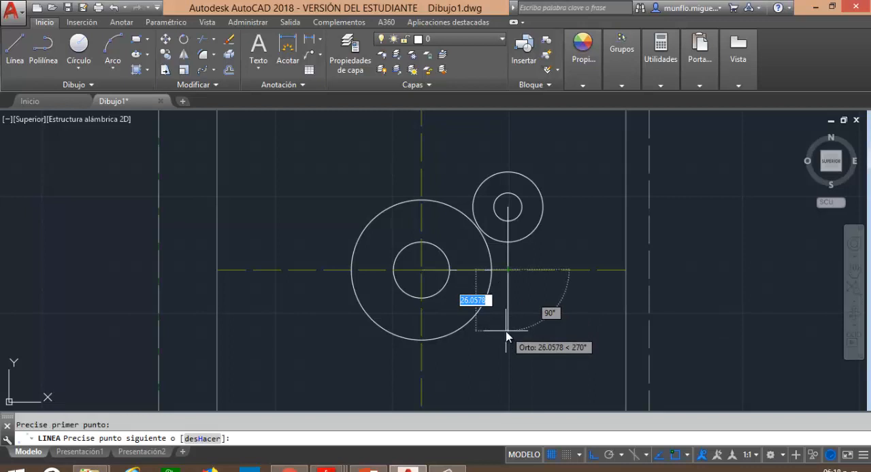
{"action": "type", "text": "27"}
{"action": "key", "text": "Return"}
{"action": "key", "text": "Escape"}
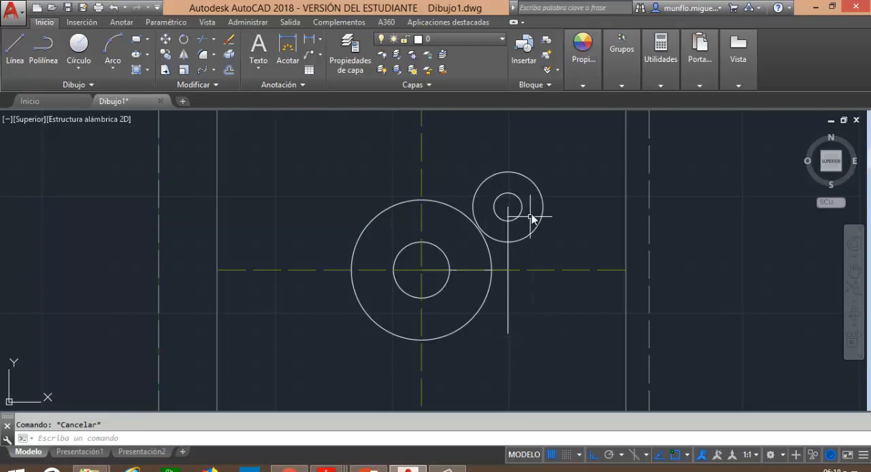
Copy the radius 6 and radius 15 circles from their shared centre to the lower end of the vertical line.
{"action": "left_click", "coordinate": [166, 55]}
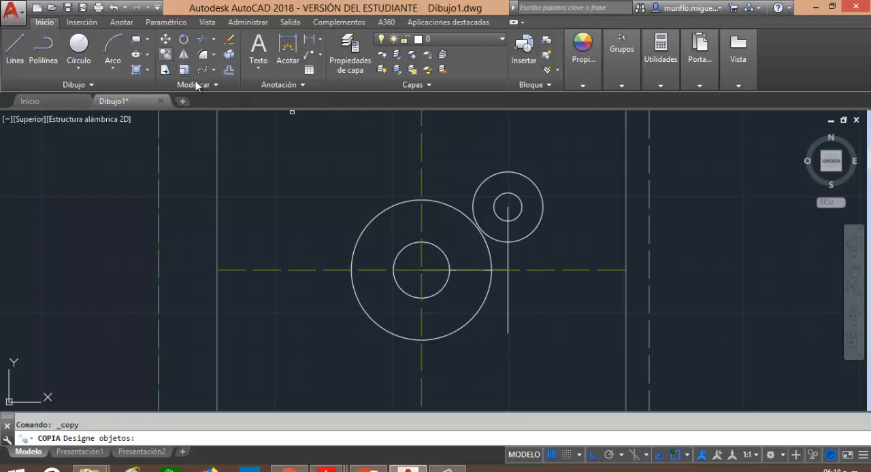
{"action": "left_click", "coordinate": [541, 189]}
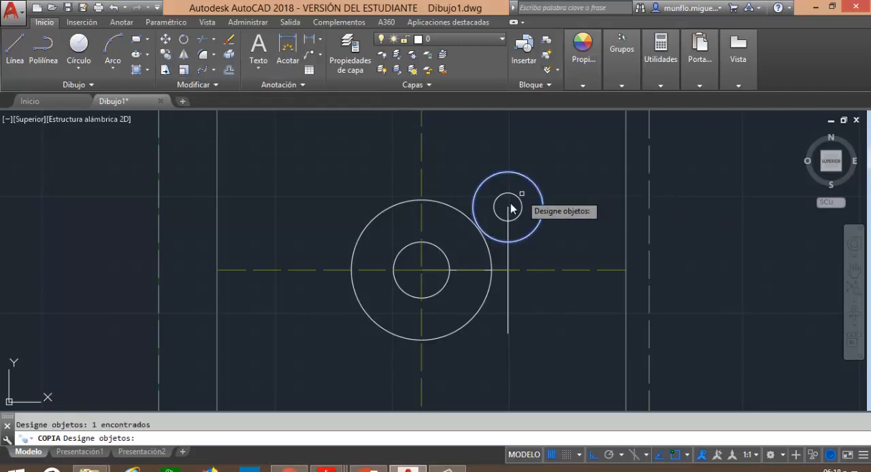
{"action": "left_click", "coordinate": [510, 205]}
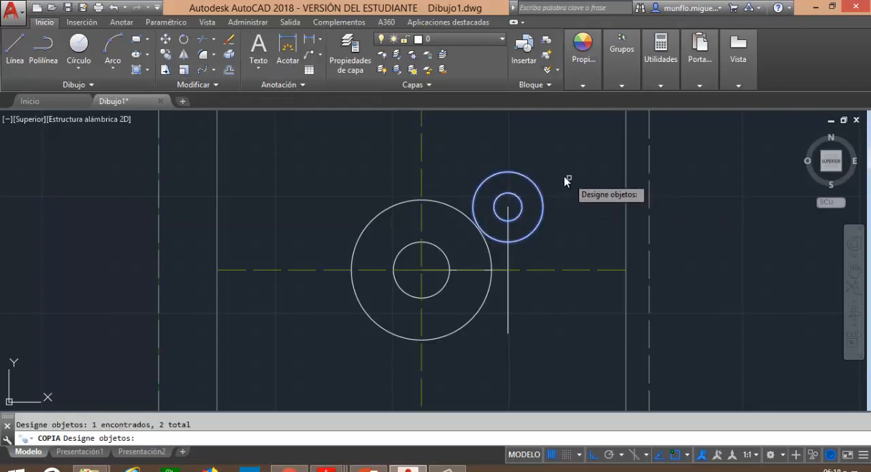
{"action": "key", "text": "Return"}
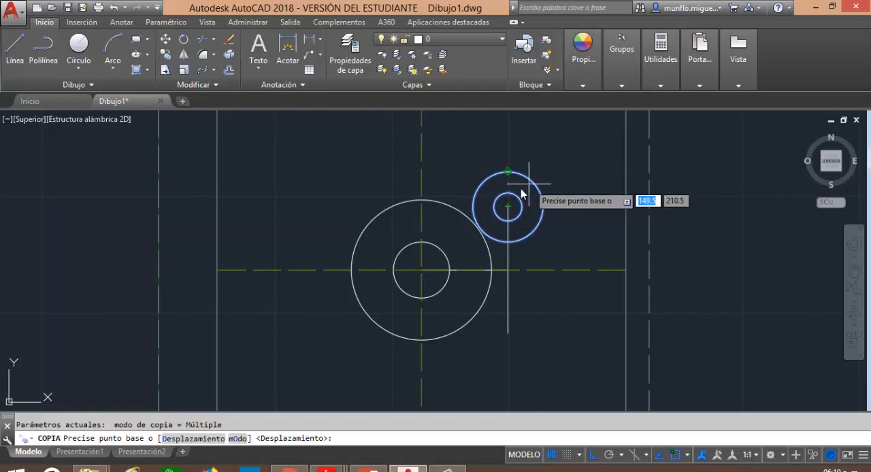
{"action": "left_click", "coordinate": [508, 206]}
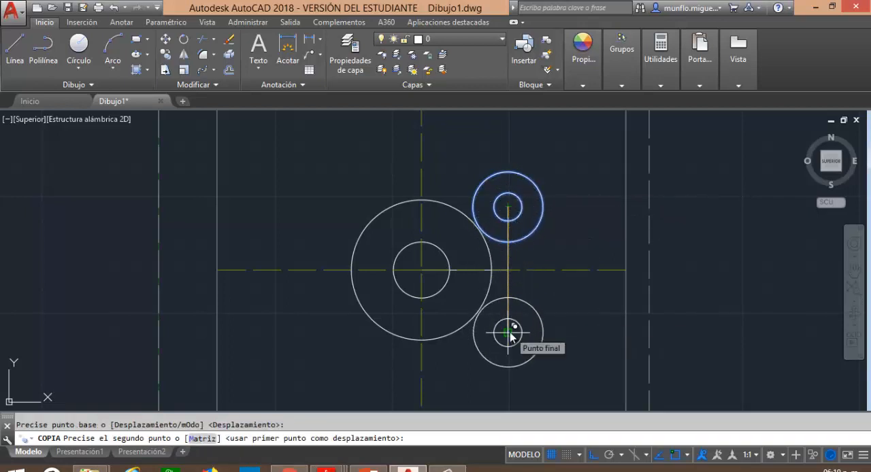
{"action": "left_click", "coordinate": [510, 334]}
{"action": "key", "text": "Escape"}
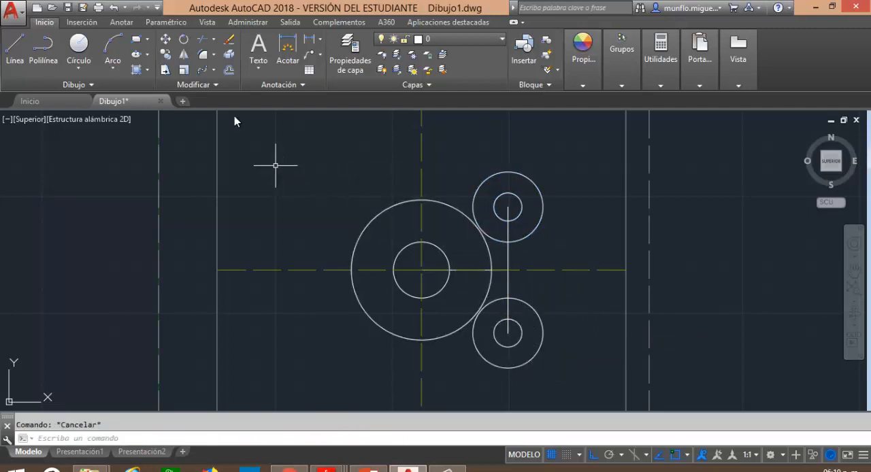
Copy the upper radius 6 and radius 15 circles to four free spots left of the central circles, turning ortho off after the first copy.
{"action": "left_click", "coordinate": [166, 55]}
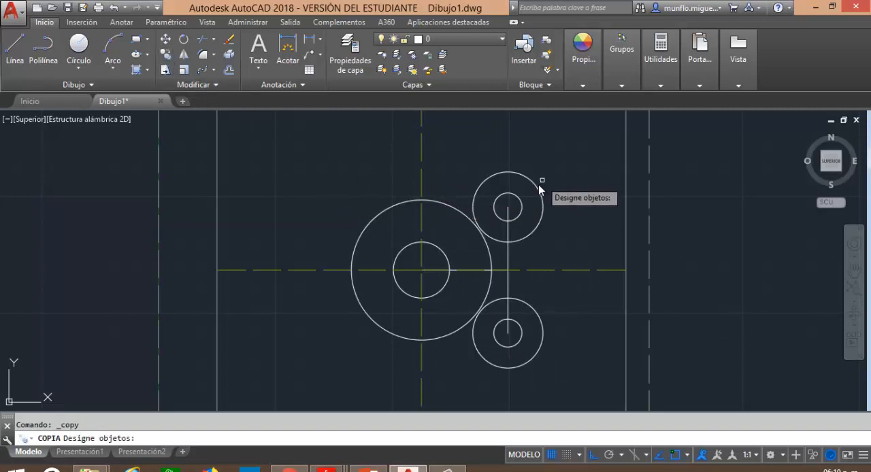
{"action": "left_click", "coordinate": [533, 186]}
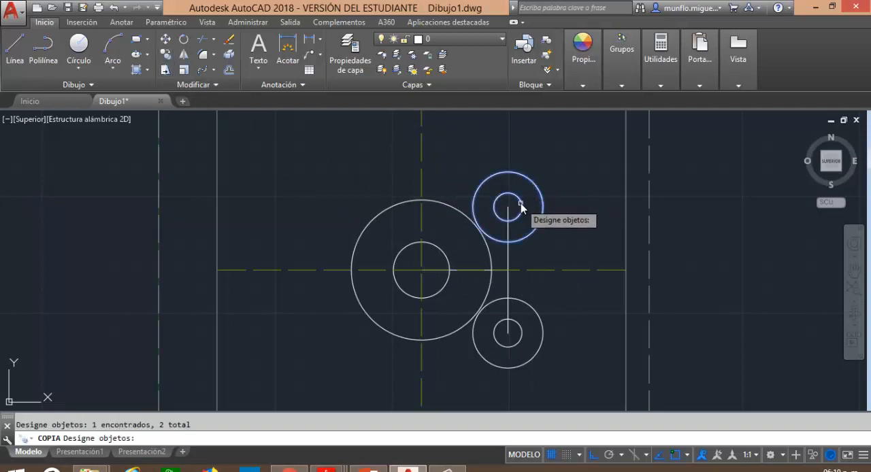
{"action": "key", "text": "Return"}
{"action": "left_click", "coordinate": [516, 208]}
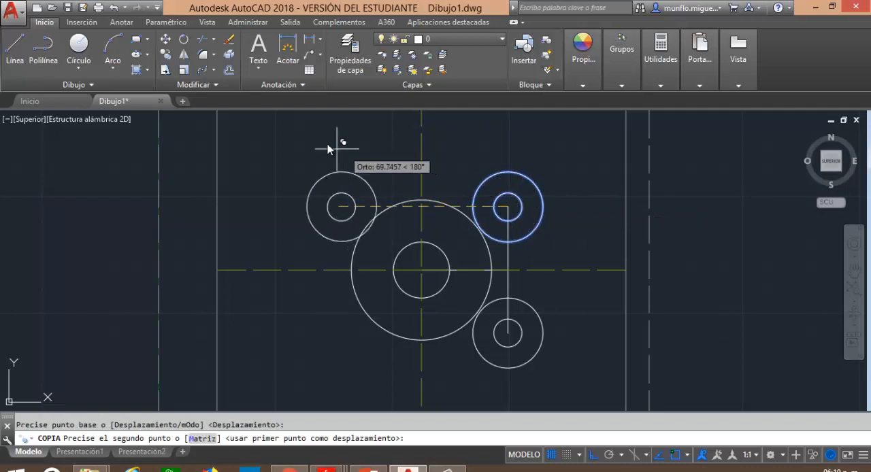
{"action": "left_click", "coordinate": [323, 174]}
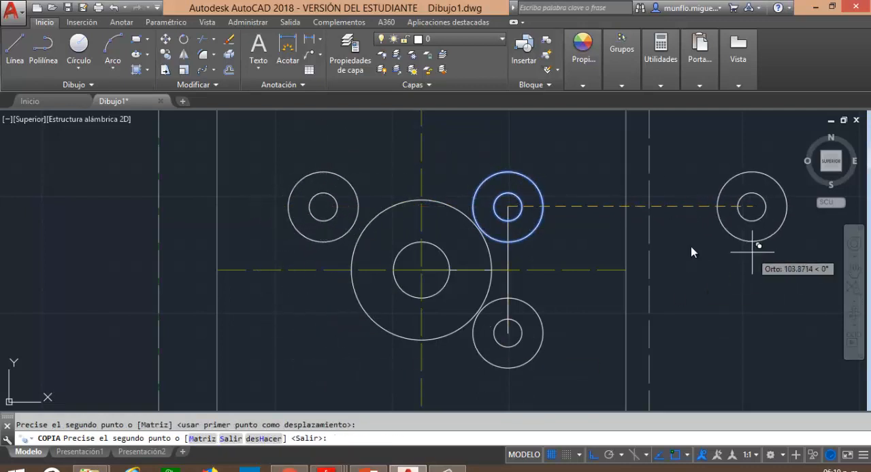
{"action": "left_click", "coordinate": [594, 455]}
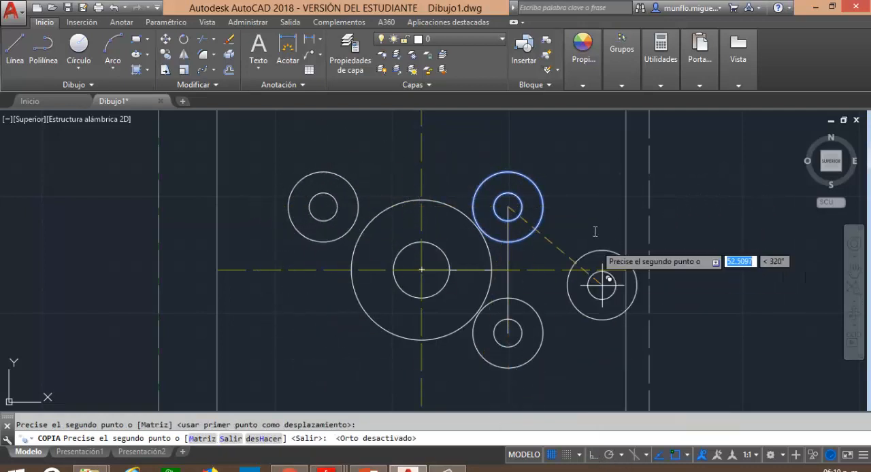
{"action": "left_click", "coordinate": [243, 167]}
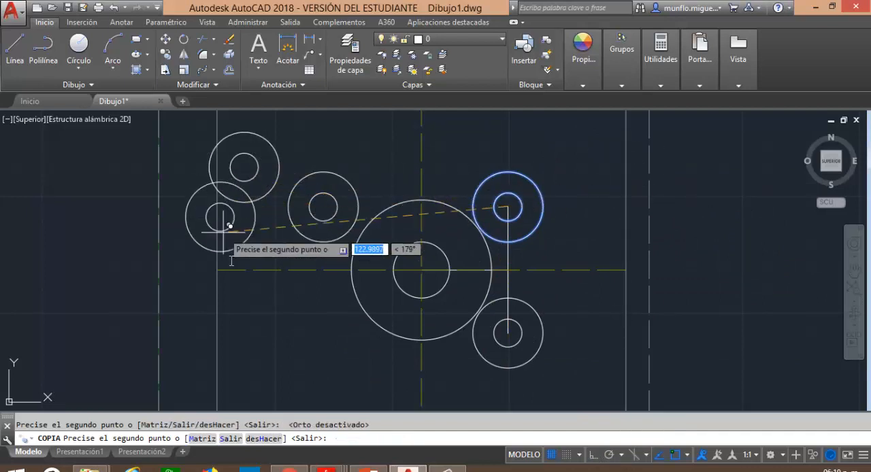
{"action": "left_click", "coordinate": [257, 303]}
{"action": "left_click", "coordinate": [303, 348]}
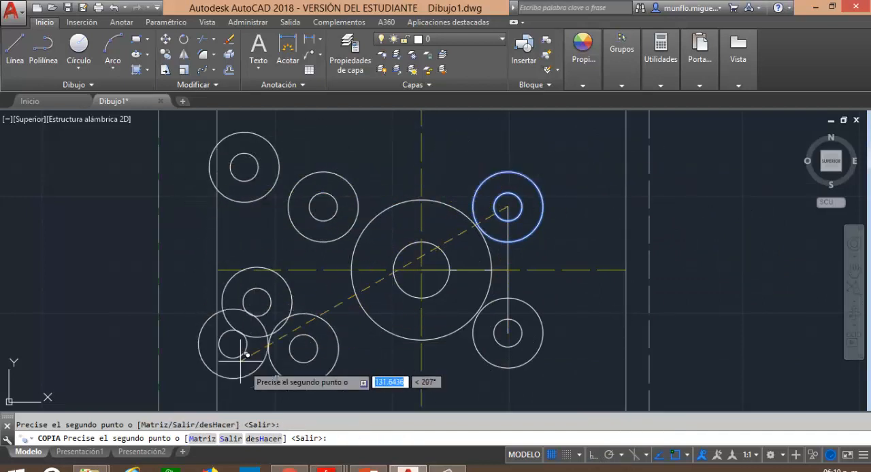
{"action": "key", "text": "Escape"}
Delete the four copied pairs of circles on the left side of the drawing.
{"action": "left_click", "coordinate": [253, 133]}
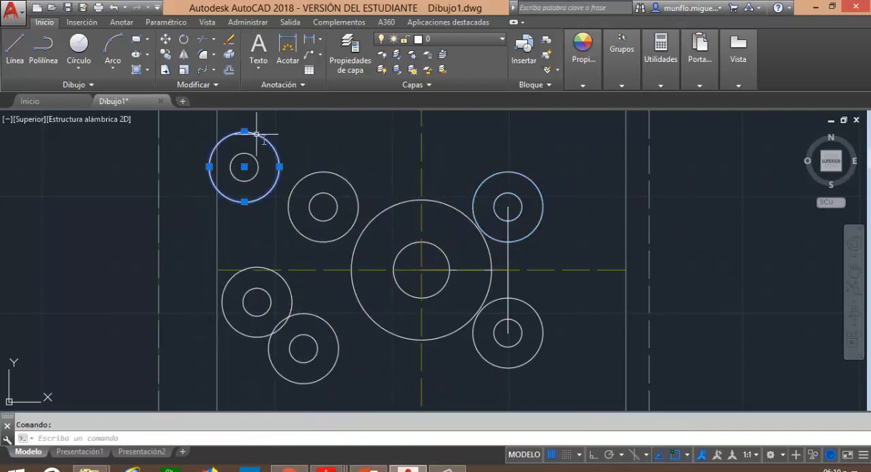
{"action": "key", "text": "Delete"}
{"action": "left_click", "coordinate": [306, 178]}
{"action": "left_click", "coordinate": [300, 178]}
{"action": "key", "text": "Delete"}
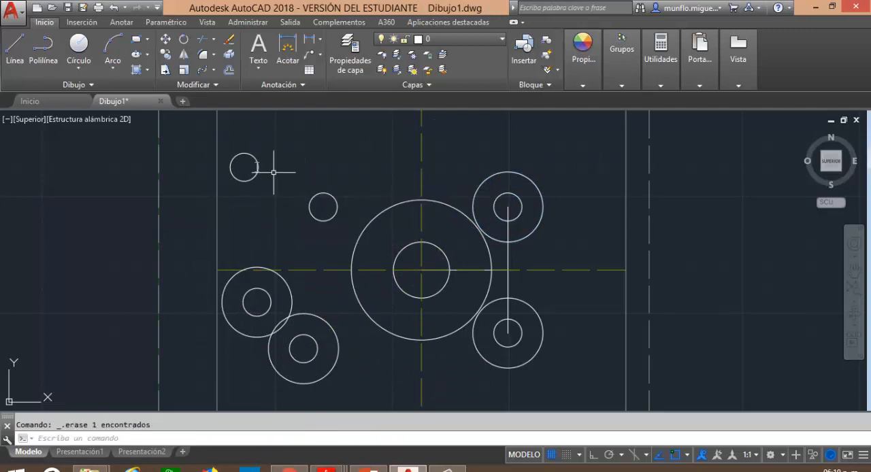
{"action": "left_click", "coordinate": [258, 167]}
{"action": "key", "text": "Delete"}
{"action": "left_click", "coordinate": [308, 208]}
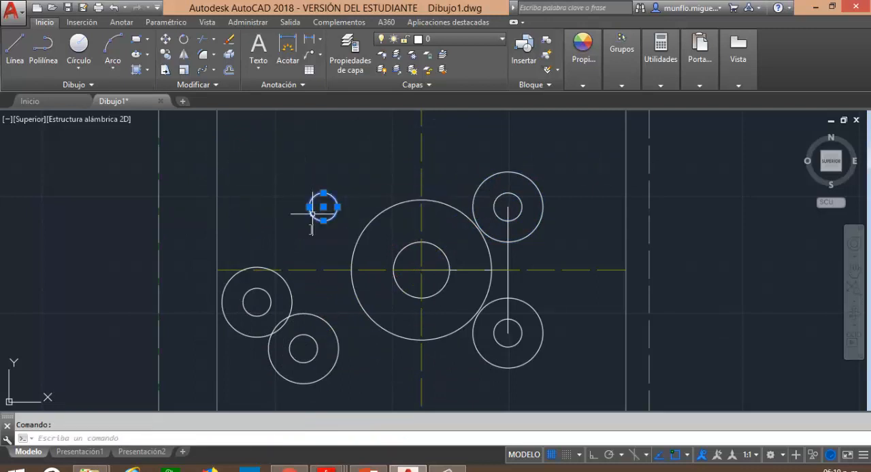
{"action": "key", "text": "Delete"}
{"action": "mouse_move", "coordinate": [234, 272]}
{"action": "left_mouse_down"}
{"action": "mouse_move", "coordinate": [300, 347]}
{"action": "mouse_move", "coordinate": [253, 371]}
{"action": "mouse_move", "coordinate": [308, 367]}
{"action": "left_mouse_up"}
{"action": "key", "text": "Delete"}
{"action": "left_click", "coordinate": [335, 364]}
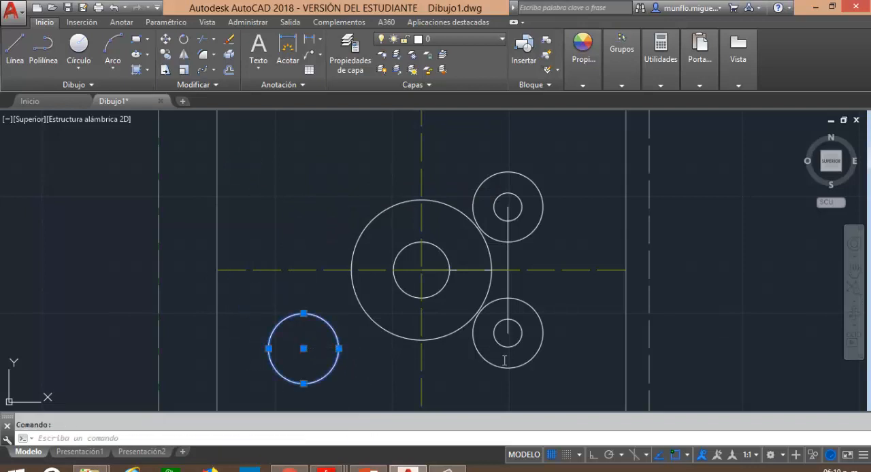
{"action": "key", "text": "Delete"}
Delete the radius 15 and radius 6 circles below the horizontal centre line together with the lower vertical line.
{"action": "left_click", "coordinate": [541, 318]}
{"action": "key", "text": "Delete"}
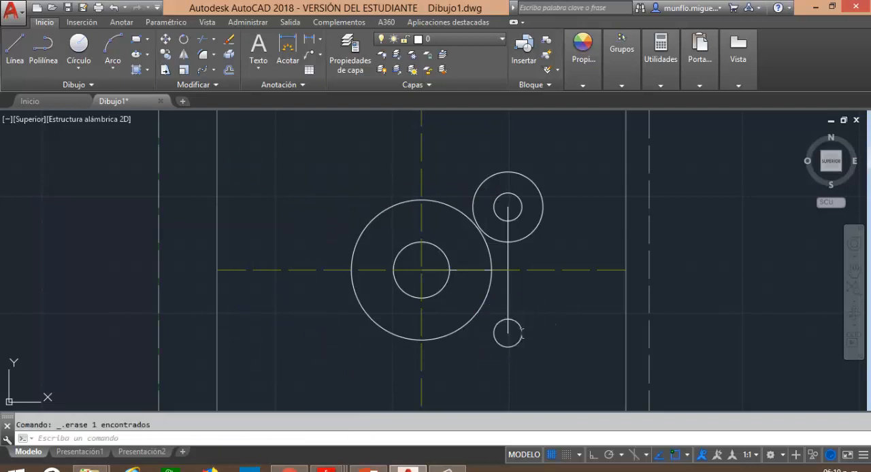
{"action": "left_click", "coordinate": [521, 332]}
{"action": "key", "text": "Delete"}
{"action": "left_click", "coordinate": [508, 300]}
{"action": "key", "text": "Delete"}
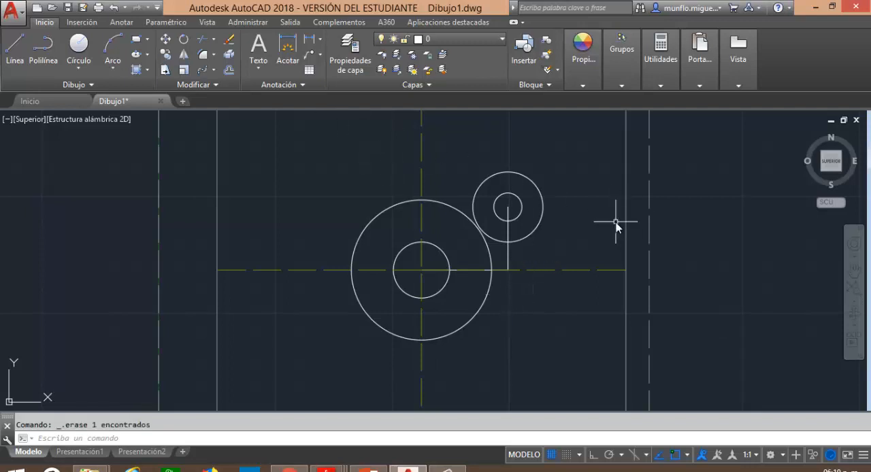
Mirror the upper radius 6 and radius 15 circles about the horizontal centre line, keeping the source objects.
{"action": "type", "text": "s"}
{"action": "key", "text": "Return"}
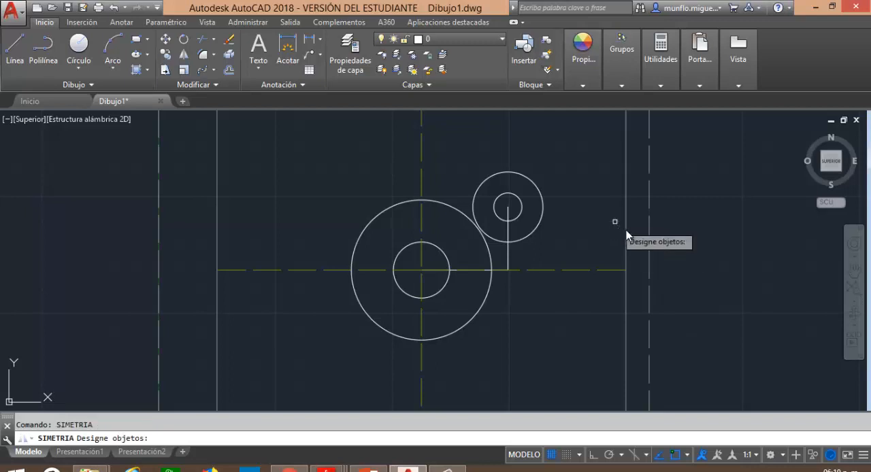
{"action": "left_click", "coordinate": [523, 214]}
{"action": "left_click", "coordinate": [527, 237]}
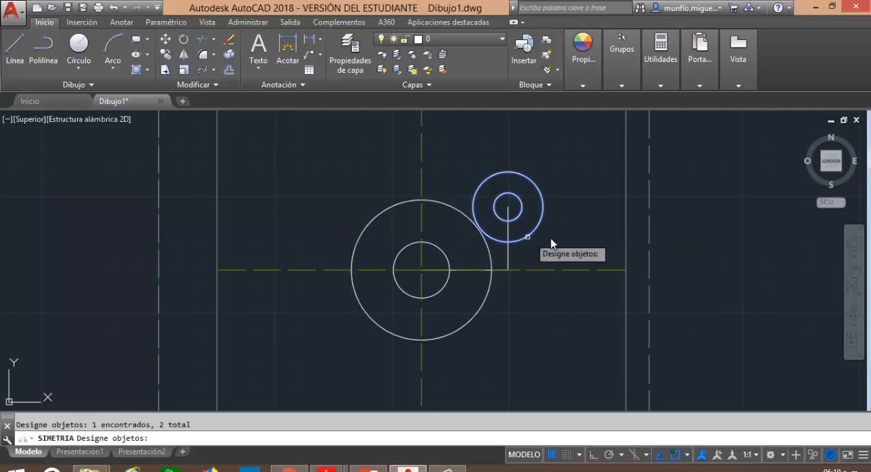
{"action": "key", "text": "Return"}
{"action": "left_click", "coordinate": [509, 270]}
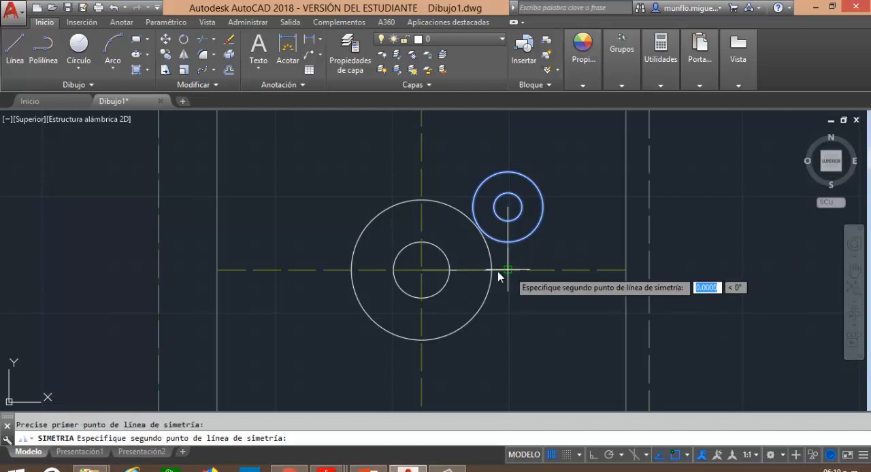
{"action": "left_click", "coordinate": [422, 271]}
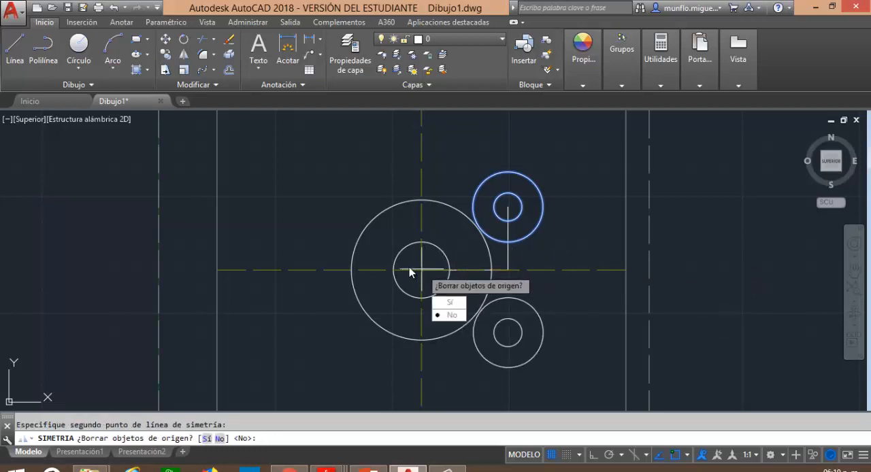
{"action": "type", "text": "n"}
{"action": "key", "text": "Return"}
{"action": "key", "text": "Escape"}
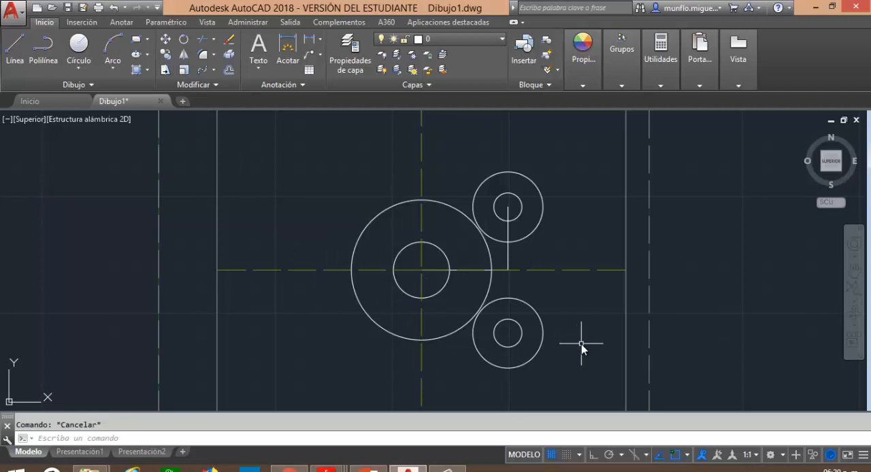
Undo the mirroring and the deletions of the lower vertical line and the lower pair of circles.
{"action": "type", "text": "h"}
{"action": "key", "text": "Return"}
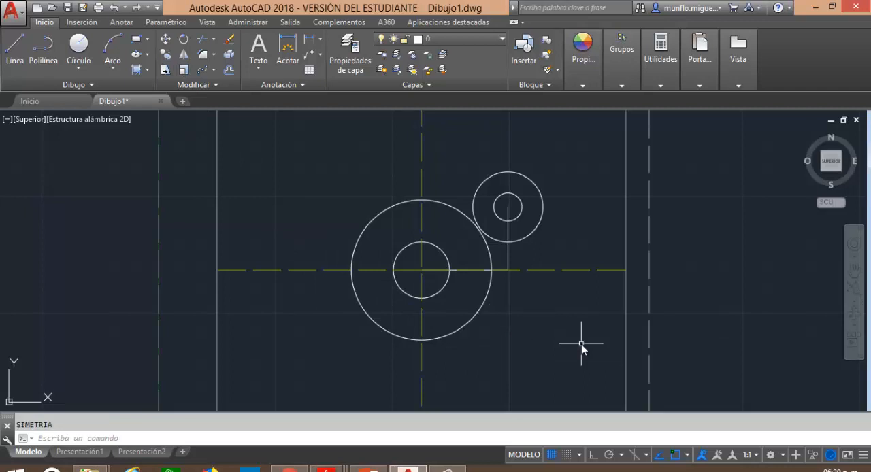
{"action": "type", "text": "h"}
{"action": "key", "text": "Return"}
{"action": "type", "text": "h"}
{"action": "key", "text": "Return"}
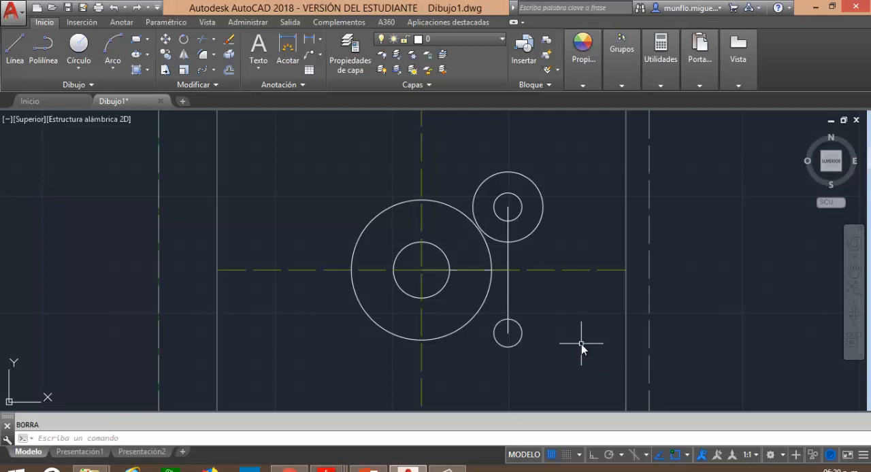
{"action": "type", "text": "h"}
{"action": "key", "text": "Return"}
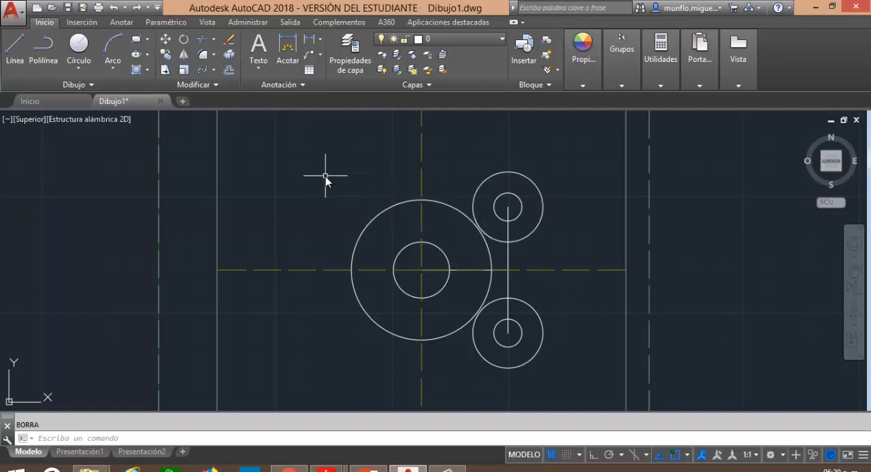
Draw a radius 12 circle tangent to the tops of the large central circle and the upper radius 15 circle using tangent-tangent-radius.
{"action": "type", "text": "circulo"}
{"action": "key", "text": "Return"}
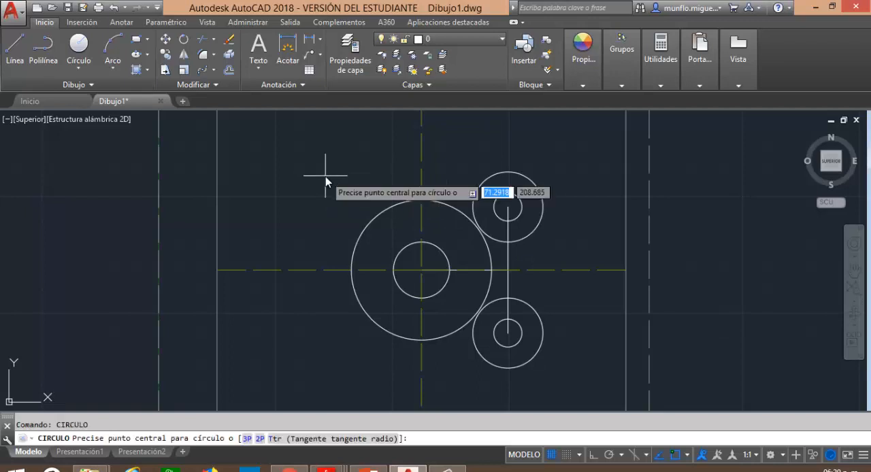
{"action": "type", "text": "ttr"}
{"action": "key", "text": "Return"}
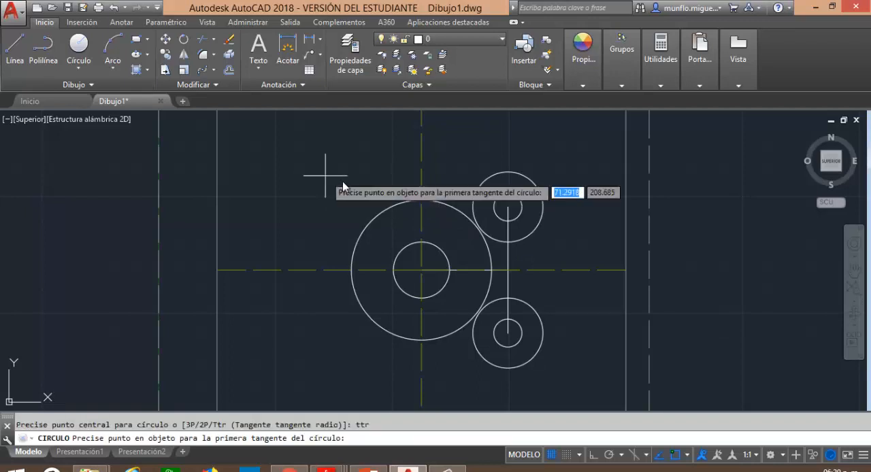
{"action": "left_click", "coordinate": [448, 205]}
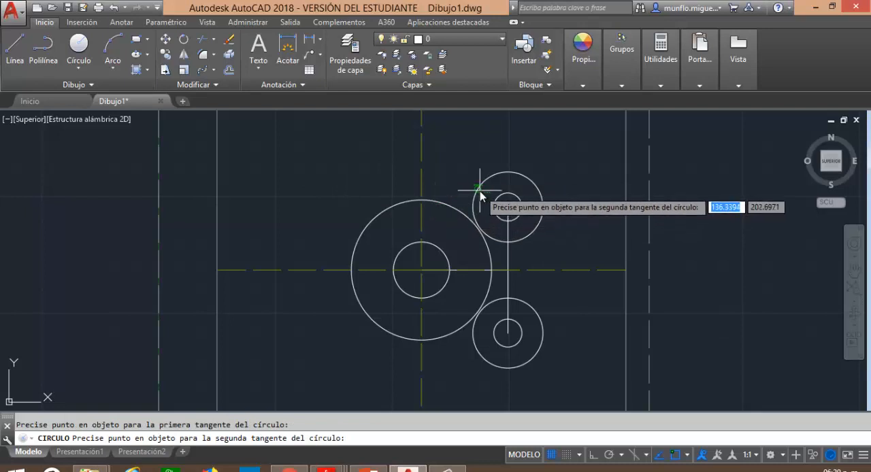
{"action": "left_click", "coordinate": [480, 193]}
{"action": "type", "text": "12"}
{"action": "key", "text": "Return"}
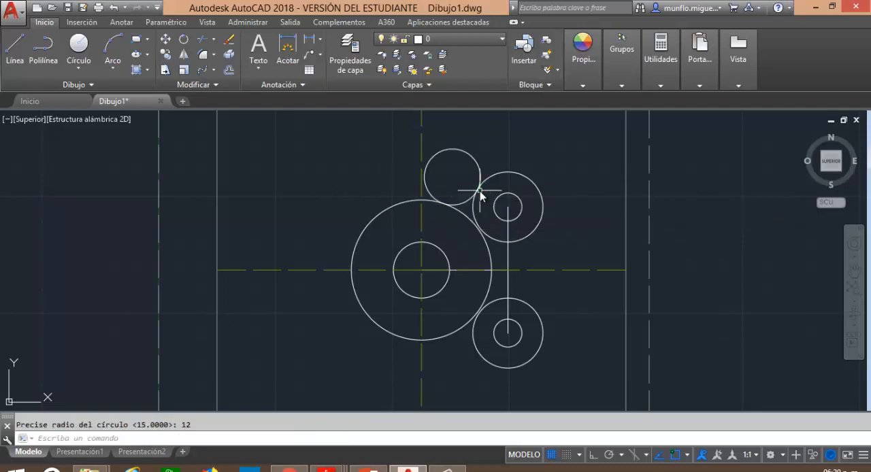
Draw a radius 69 circle tangent to the outer sides of the upper and lower radius 15 circles.
{"action": "type", "text": "circule"}
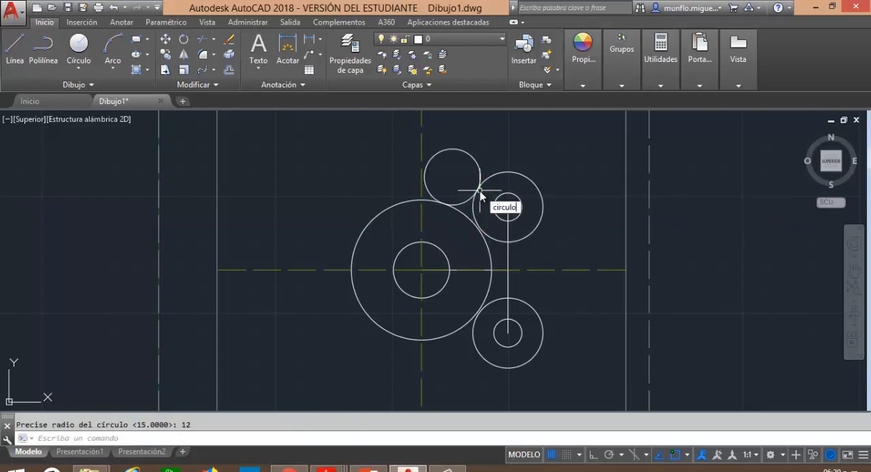
{"action": "key", "text": "Return"}
{"action": "type", "text": "ttr"}
{"action": "key", "text": "Return"}
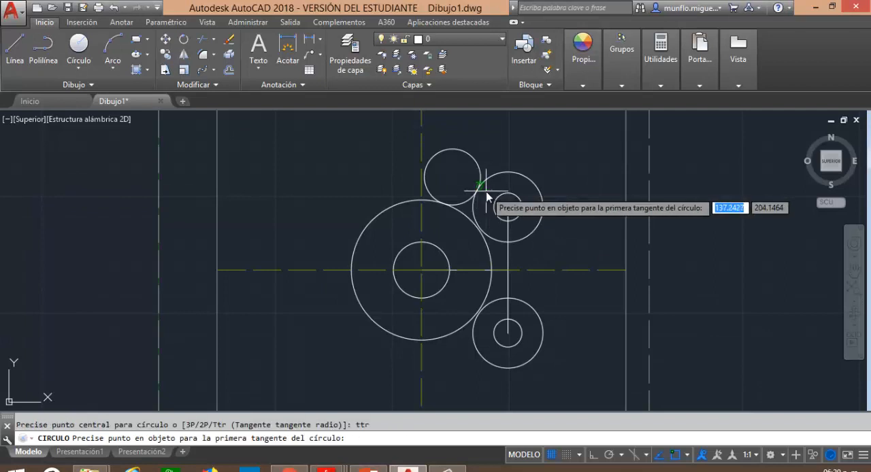
{"action": "left_click", "coordinate": [520, 174]}
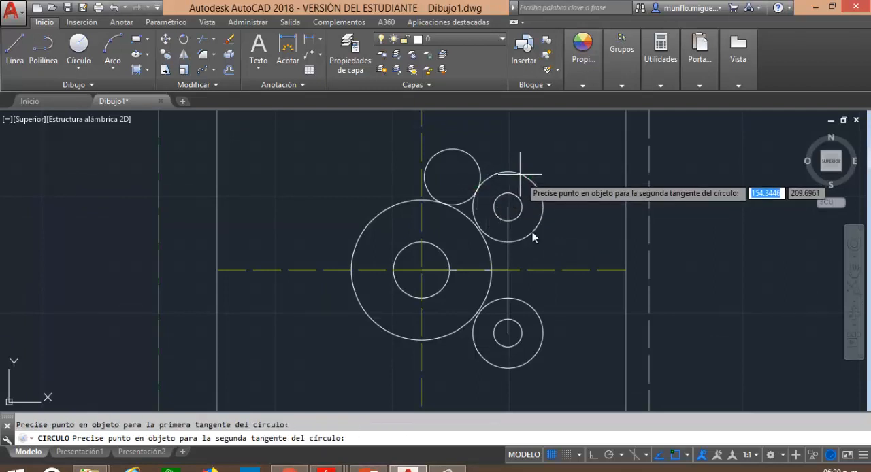
{"action": "left_click", "coordinate": [522, 364]}
{"action": "type", "text": "40"}
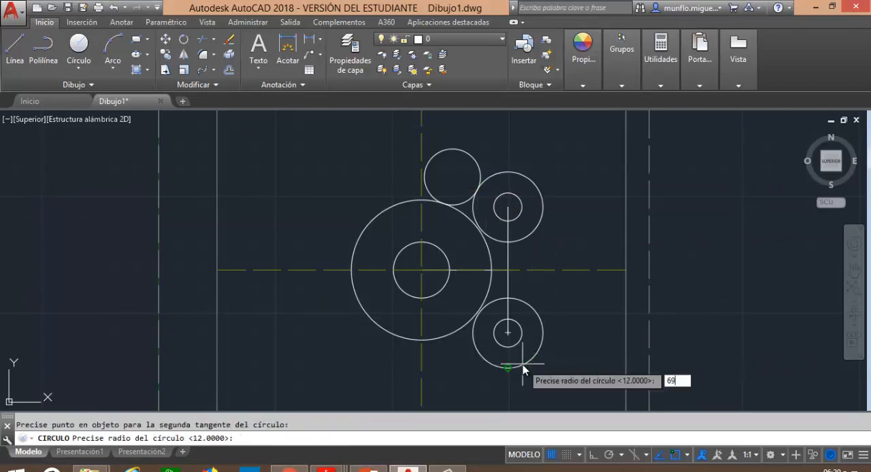
{"action": "key", "text": "Return"}
{"action": "key", "text": "Escape"}
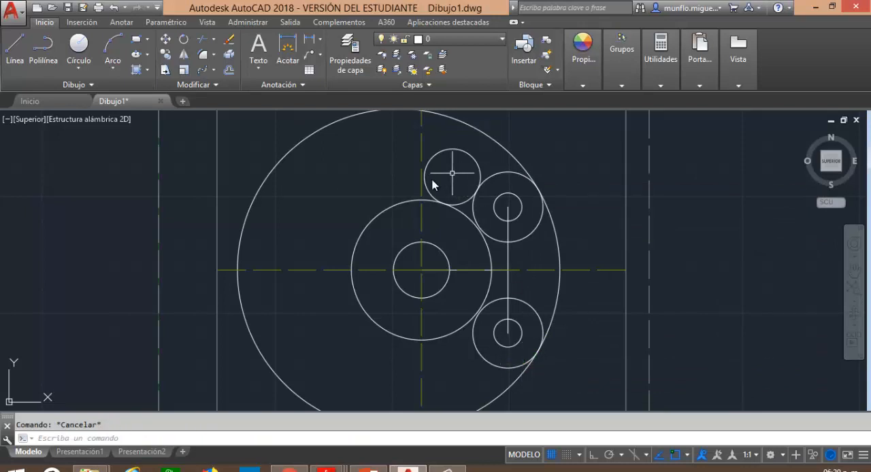
Mirror the radius 12 tangent circle about the horizontal centre line, keeping the source object.
{"action": "type", "text": "simetria"}
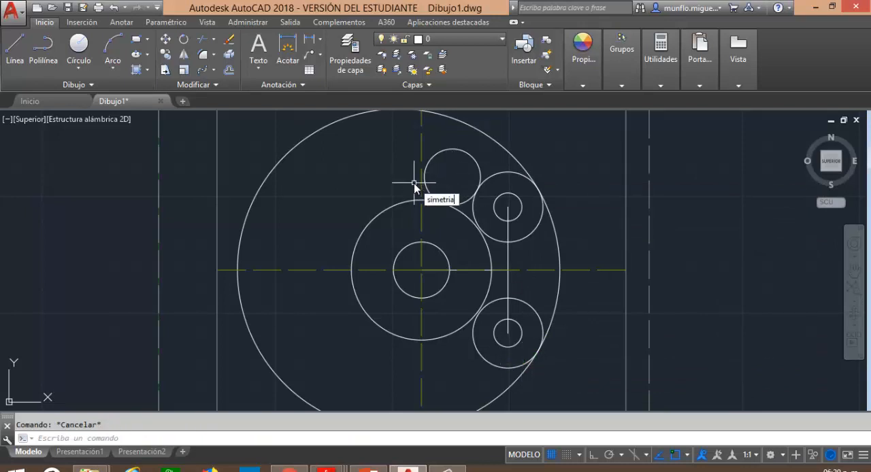
{"action": "key", "text": "Return"}
{"action": "left_click", "coordinate": [443, 153]}
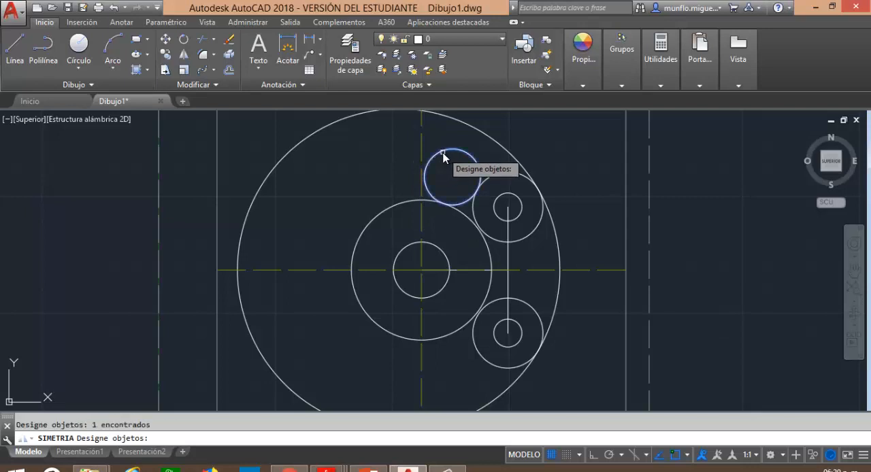
{"action": "left_click", "coordinate": [442, 158]}
{"action": "key", "text": "Return"}
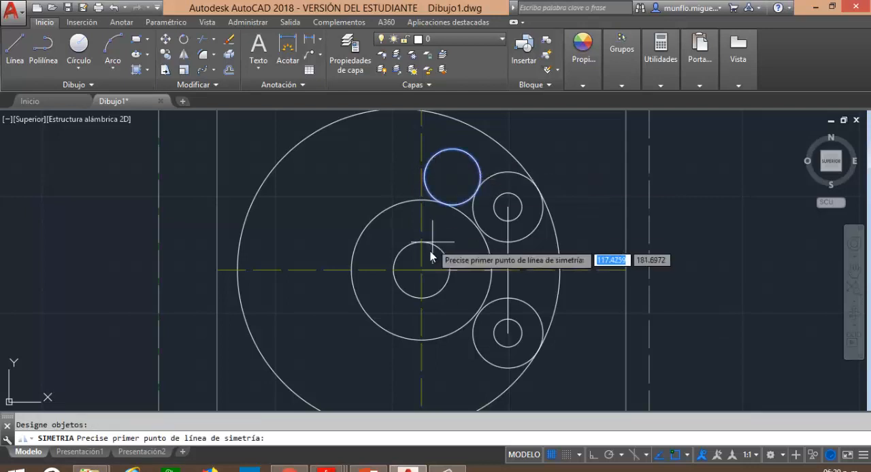
{"action": "left_click", "coordinate": [422, 271]}
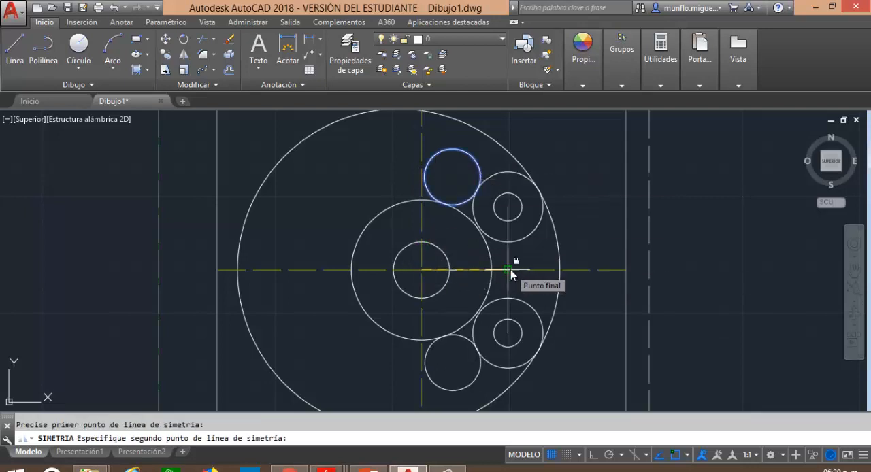
{"action": "left_click", "coordinate": [511, 270]}
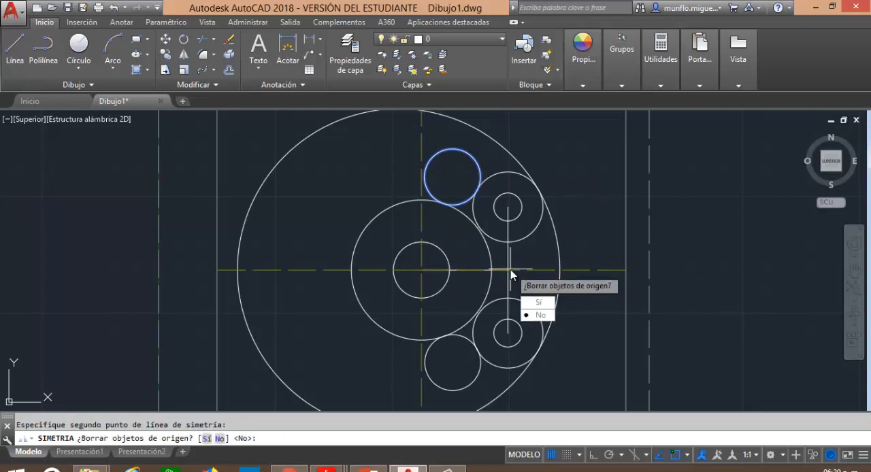
{"action": "type", "text": "n"}
{"action": "key", "text": "Return"}
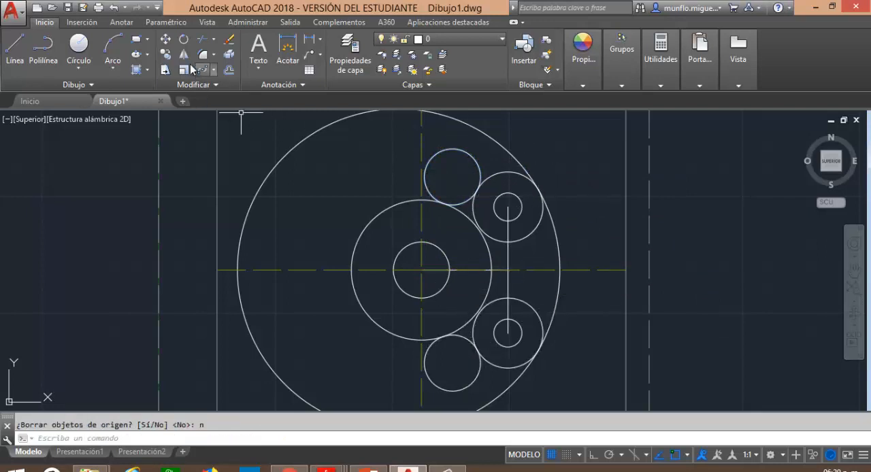
Trim the radius 69 circle beyond the two radius 15 circles and the outer portions of both radius 12 circles, leaving the connecting arcs.
{"action": "left_click", "coordinate": [199, 42]}
{"action": "key", "text": "Return"}
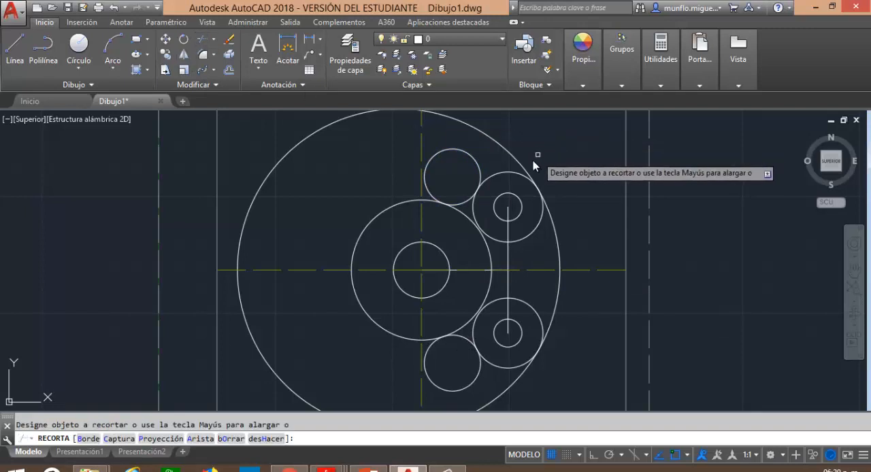
{"action": "left_click", "coordinate": [523, 171]}
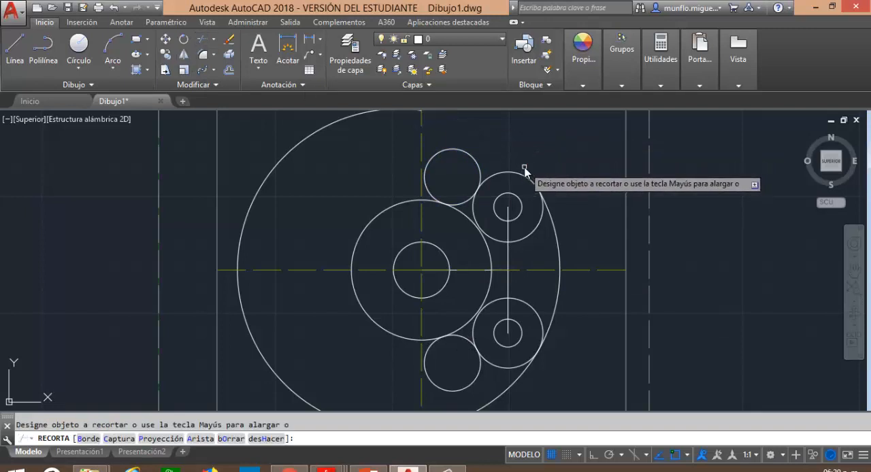
{"action": "left_click", "coordinate": [478, 171]}
{"action": "left_click", "coordinate": [517, 385]}
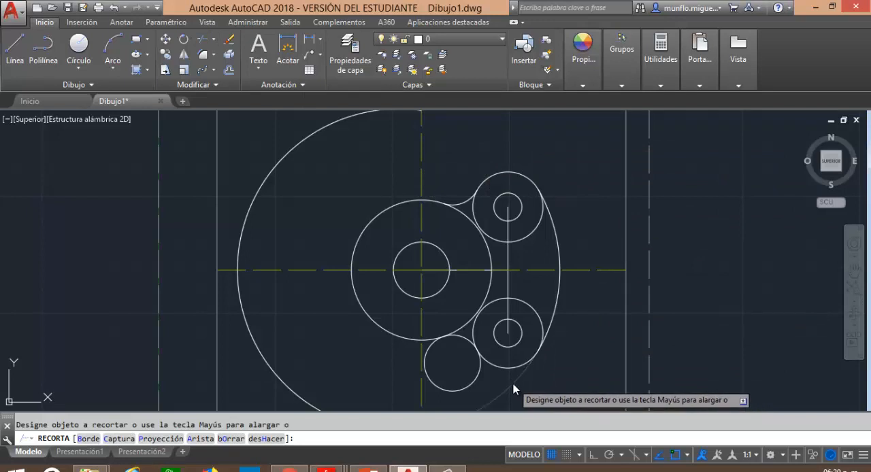
{"action": "left_click", "coordinate": [480, 385]}
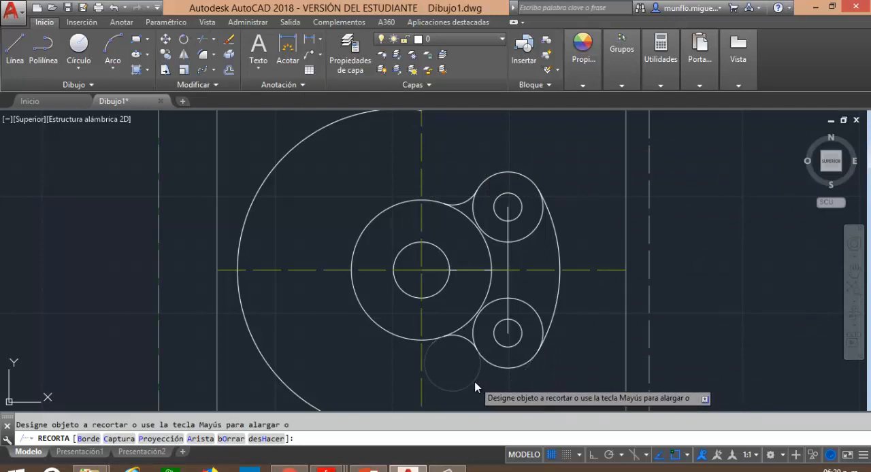
Trim the inner arcs of the radius 30 circle and both radius 15 circles so only the outer contour of the part remains.
{"action": "left_click", "coordinate": [489, 284]}
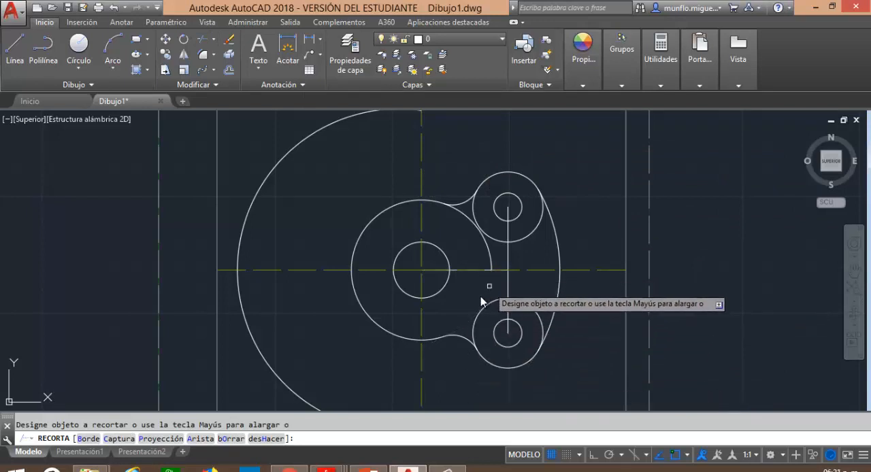
{"action": "left_click", "coordinate": [488, 255]}
{"action": "left_click", "coordinate": [487, 235]}
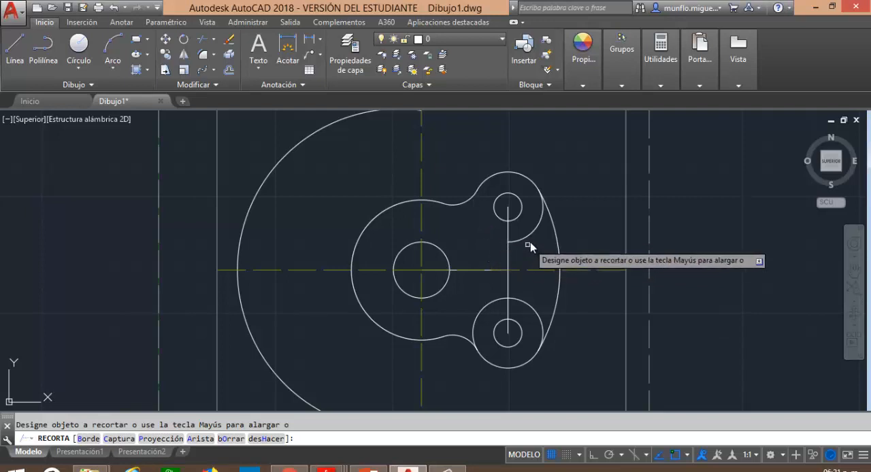
{"action": "left_click", "coordinate": [532, 238]}
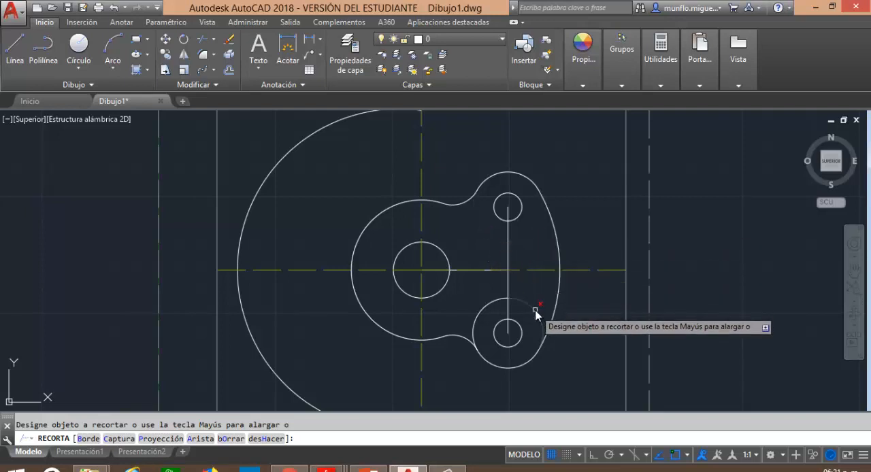
{"action": "left_click", "coordinate": [486, 312]}
{"action": "key", "text": "Escape"}
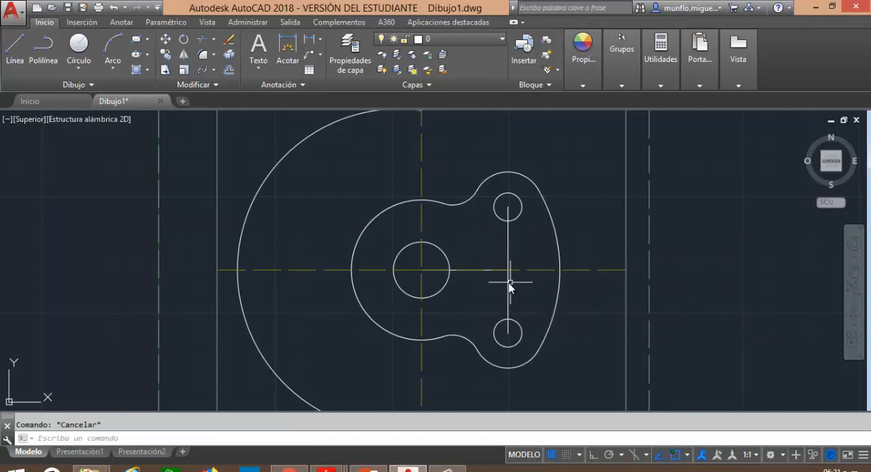
Delete the two vertical construction lines between the small holes and the leftover arc of the radius 69 circle.
{"action": "left_click", "coordinate": [507, 284]}
{"action": "key", "text": "Delete"}
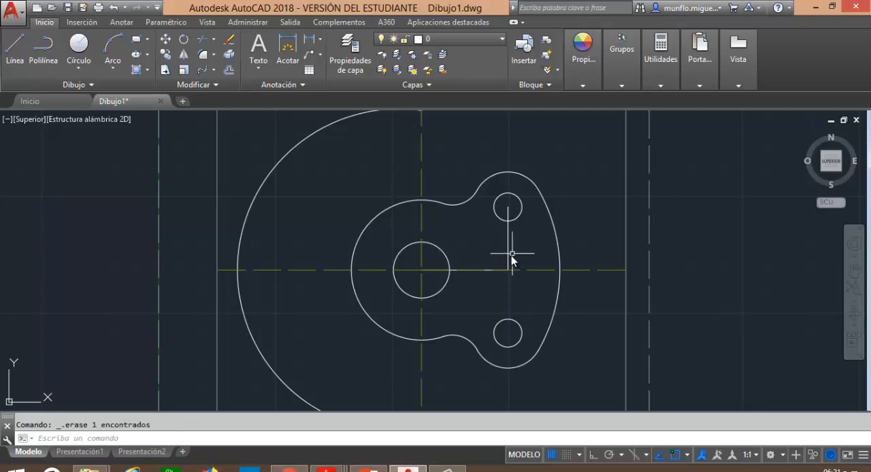
{"action": "left_click", "coordinate": [508, 259]}
{"action": "key", "text": "Delete"}
{"action": "left_click", "coordinate": [249, 213]}
{"action": "key", "text": "Delete"}
{"action": "scroll", "coordinate": [377, 252], "scroll_direction": "up", "scroll_amount": 2}
{"action": "scroll", "coordinate": [407, 260], "scroll_direction": "down", "scroll_amount": 2}
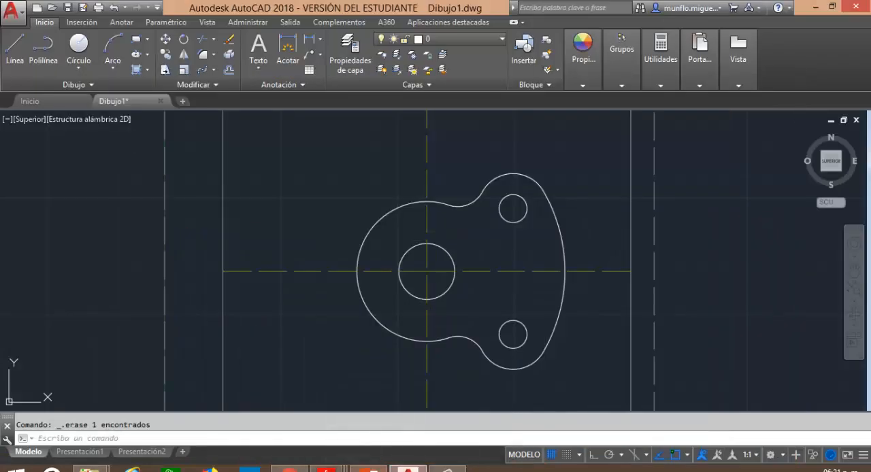
Check the part drawing in Adobe Reader, return to AutoCAD and draw a radius 60 circle centred on the central hole.
{"action": "key", "text": "alt+Tab"}
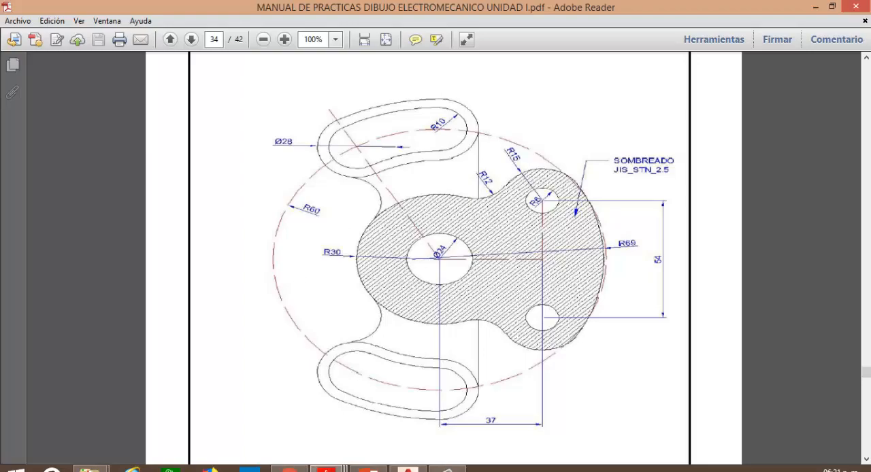
{"action": "left_click", "coordinate": [409, 469]}
{"action": "key", "text": "Escape"}
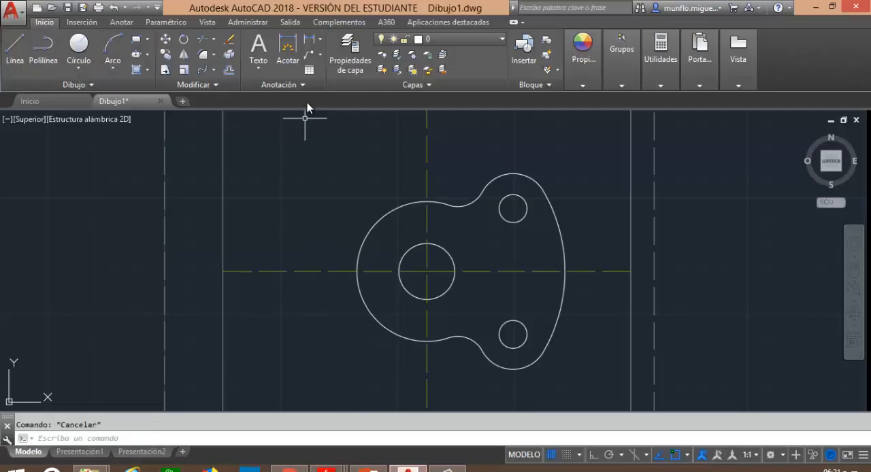
{"action": "left_click", "coordinate": [501, 41]}
{"action": "left_click", "coordinate": [408, 469]}
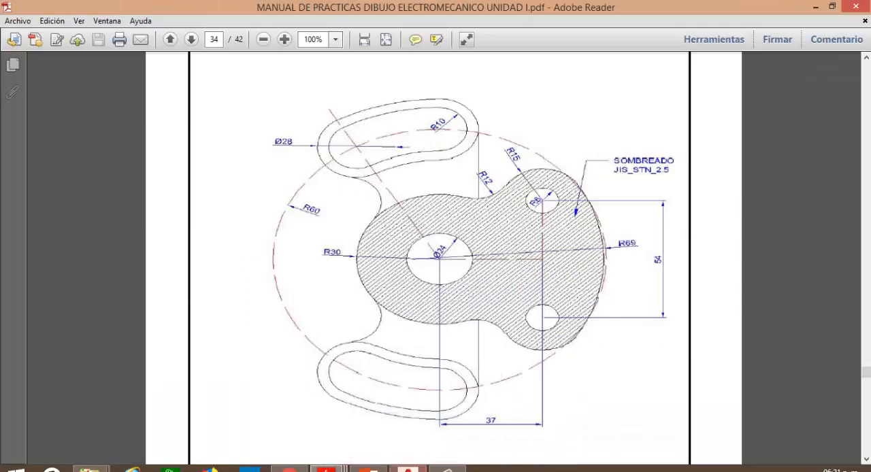
{"action": "left_click", "coordinate": [407, 469]}
{"action": "left_click", "coordinate": [78, 46]}
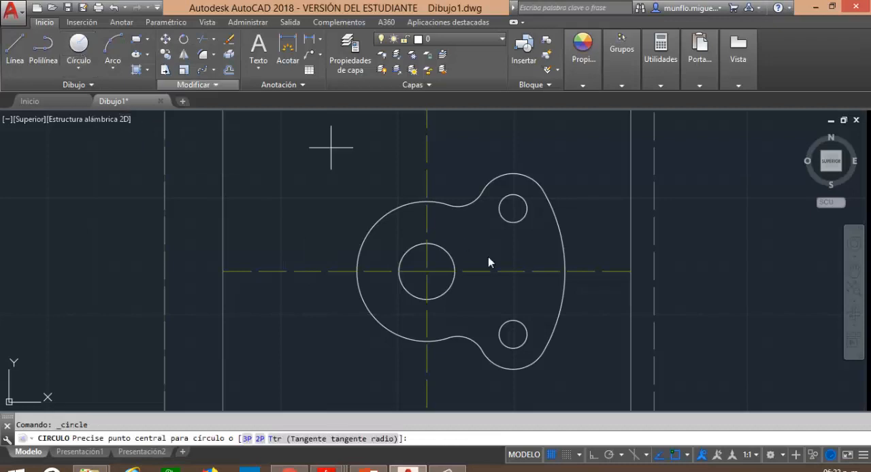
{"action": "left_click", "coordinate": [428, 275]}
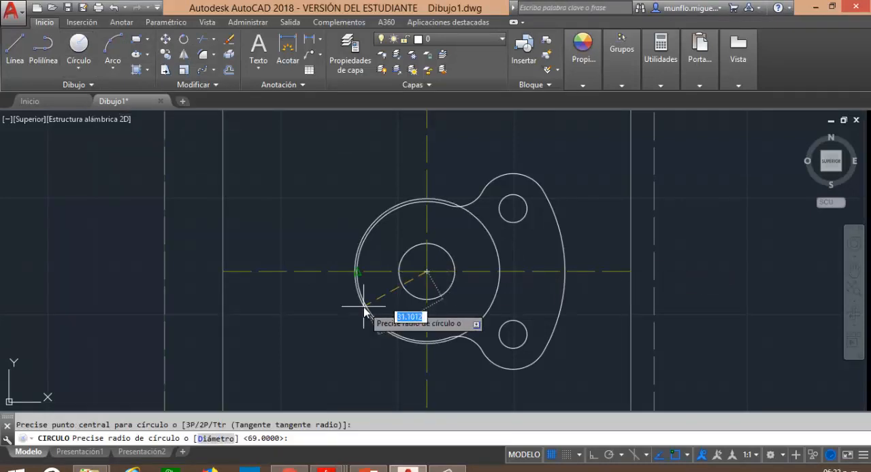
{"action": "type", "text": "69"}
{"action": "key", "text": "Return"}
{"action": "key", "text": "Escape"}
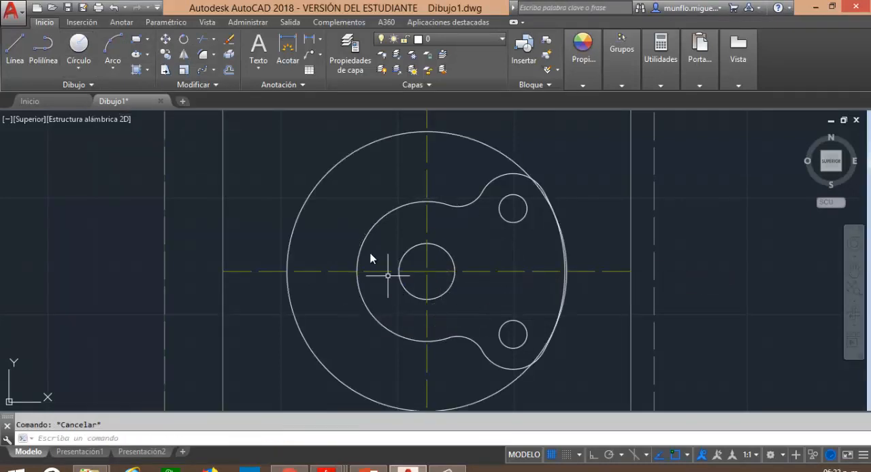
Set the radius 60 circle's linetype to ACAD_ISO02W100 and its colour to yellow (Amarillo).
{"action": "left_click", "coordinate": [302, 206]}
{"action": "right_click", "coordinate": [302, 206]}
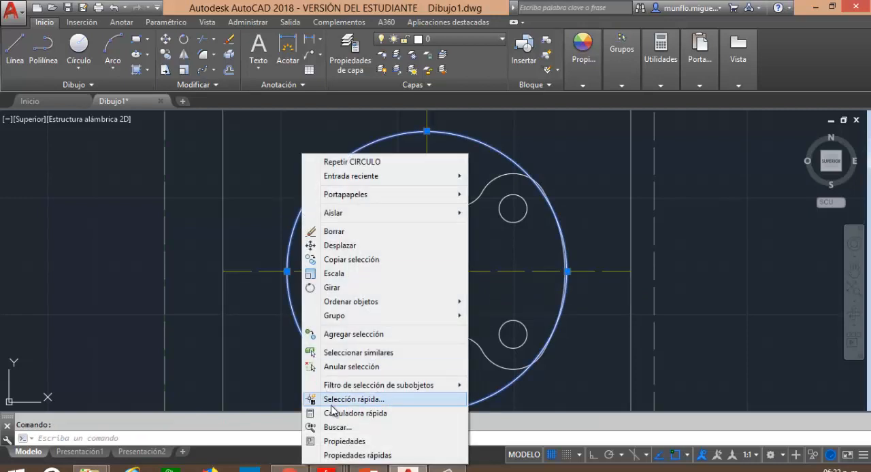
{"action": "left_click", "coordinate": [347, 454]}
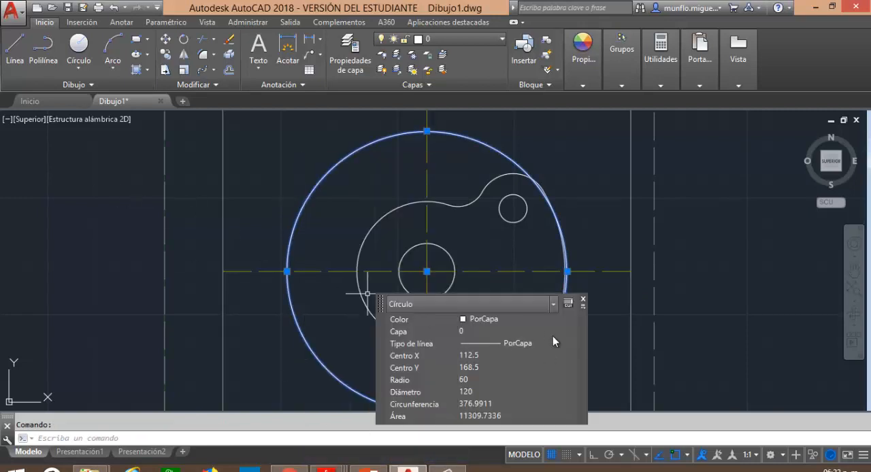
{"action": "left_click", "coordinate": [570, 344]}
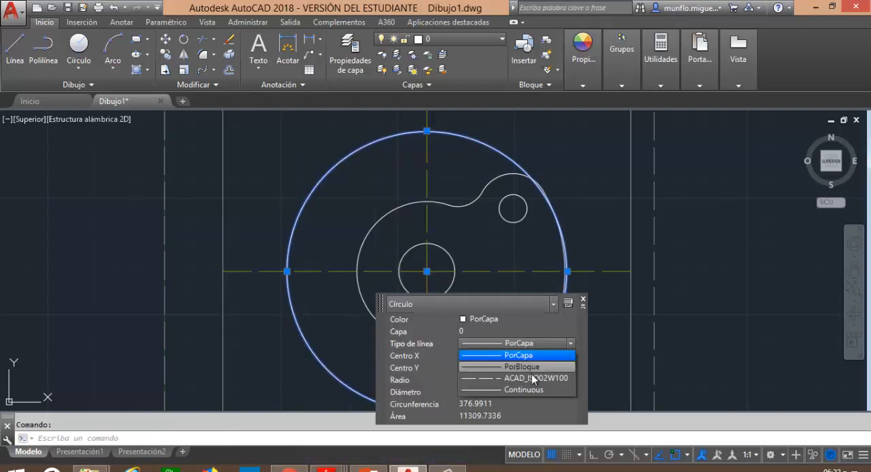
{"action": "left_click", "coordinate": [531, 374]}
{"action": "left_click", "coordinate": [469, 321]}
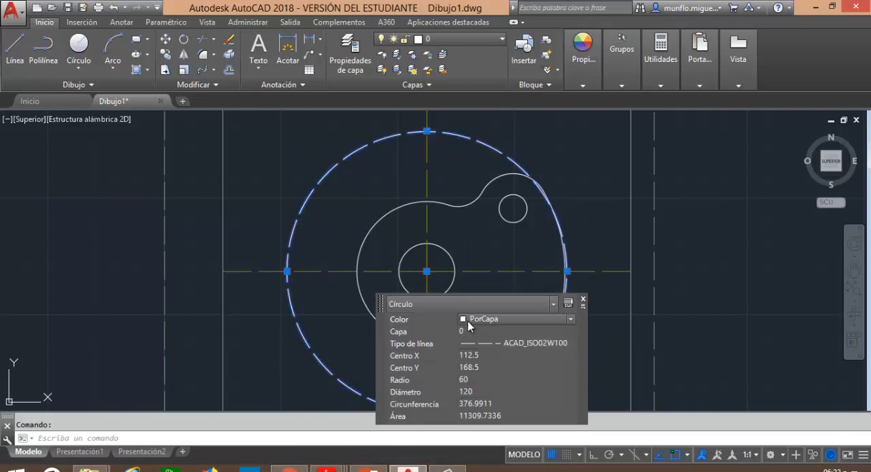
{"action": "left_click", "coordinate": [546, 324]}
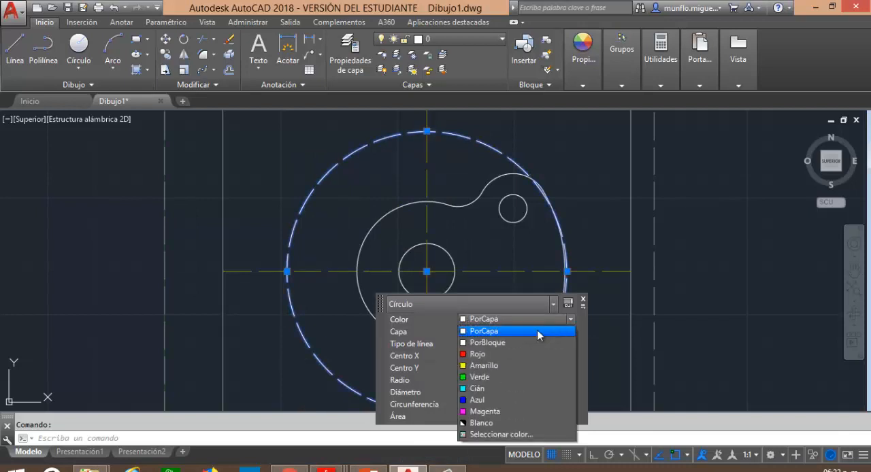
{"action": "left_click", "coordinate": [492, 362]}
{"action": "key", "text": "Escape"}
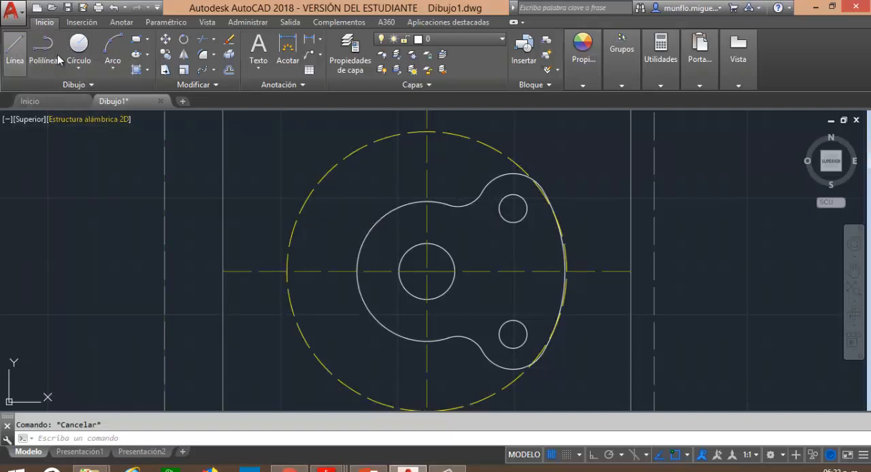
{"action": "left_click", "coordinate": [15, 51]}
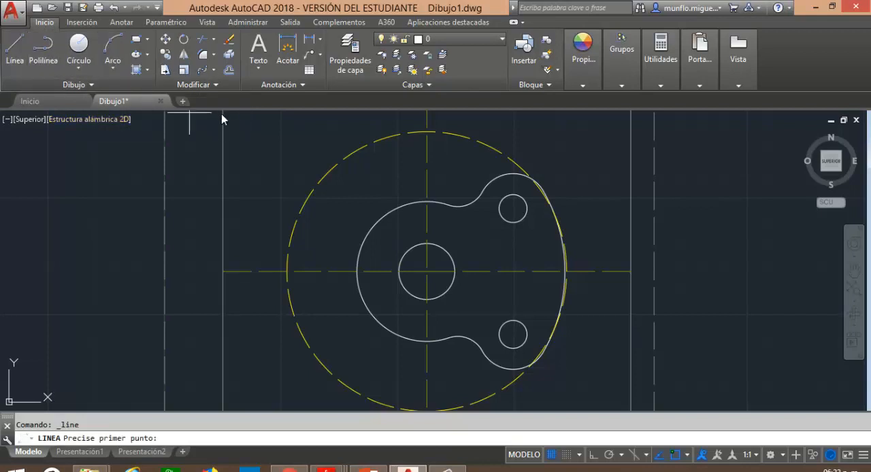
{"action": "left_click", "coordinate": [427, 272]}
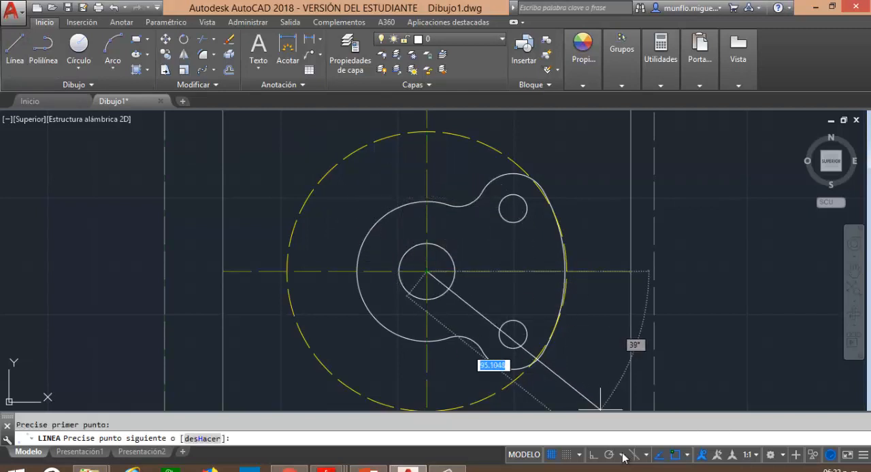
{"action": "left_click", "coordinate": [593, 455]}
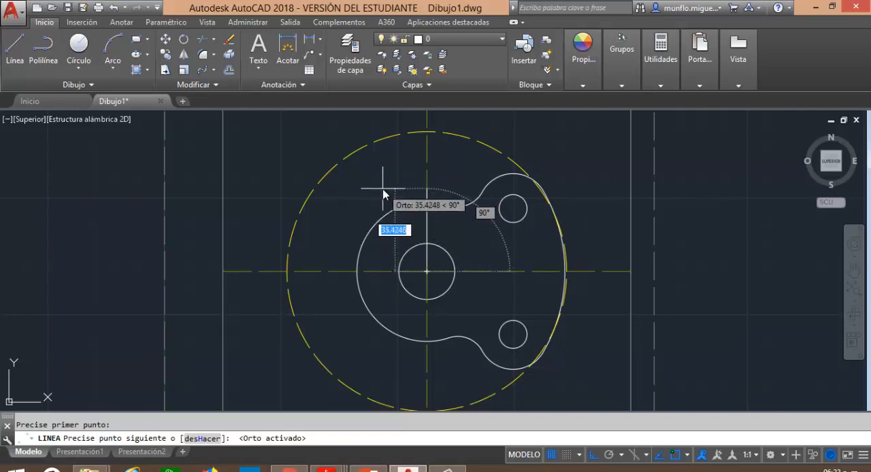
{"action": "type", "text": "60"}
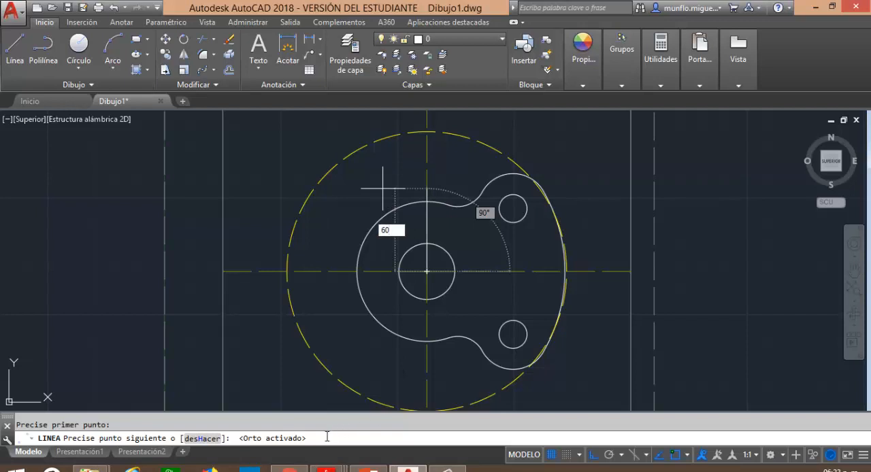
{"action": "key", "text": "Escape"}
Try a horizontal line 120 units long from the central hole's centre, and delete it.
{"action": "left_click", "coordinate": [15, 46]}
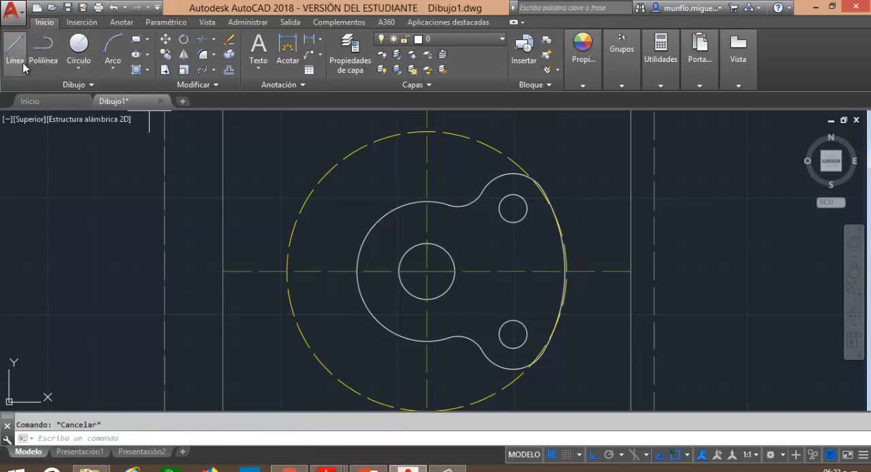
{"action": "left_click", "coordinate": [427, 272]}
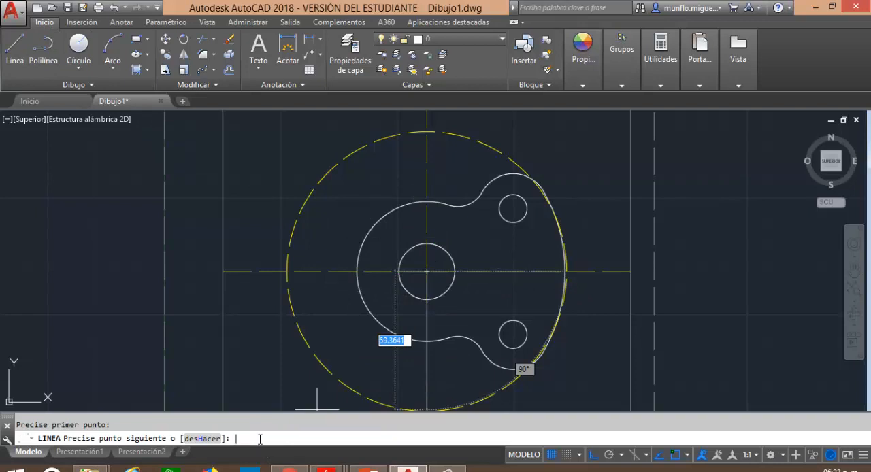
{"action": "type", "text": "60"}
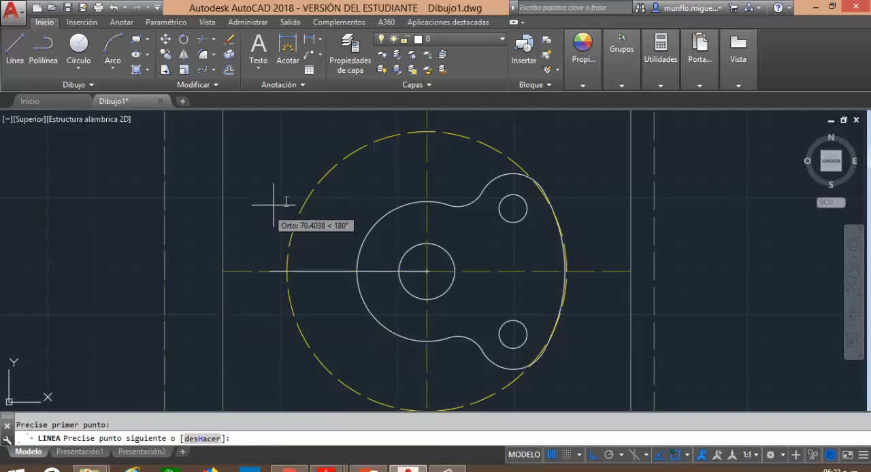
{"action": "type", "text": "12"}
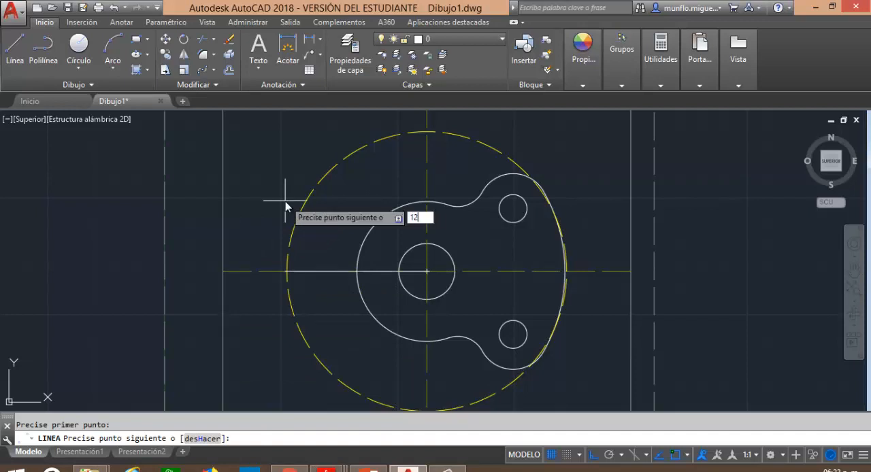
{"action": "type", "text": "0"}
{"action": "key", "text": "Return"}
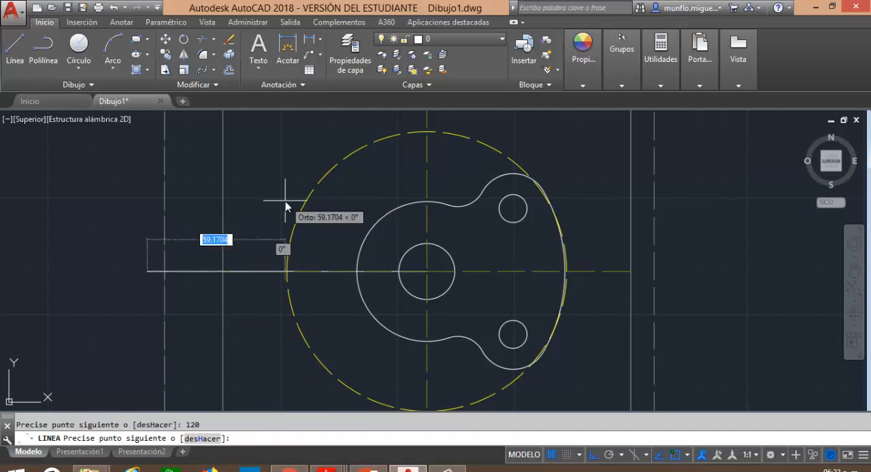
{"action": "key", "text": "Escape"}
{"action": "key", "text": "Escape"}
{"action": "left_click", "coordinate": [184, 271]}
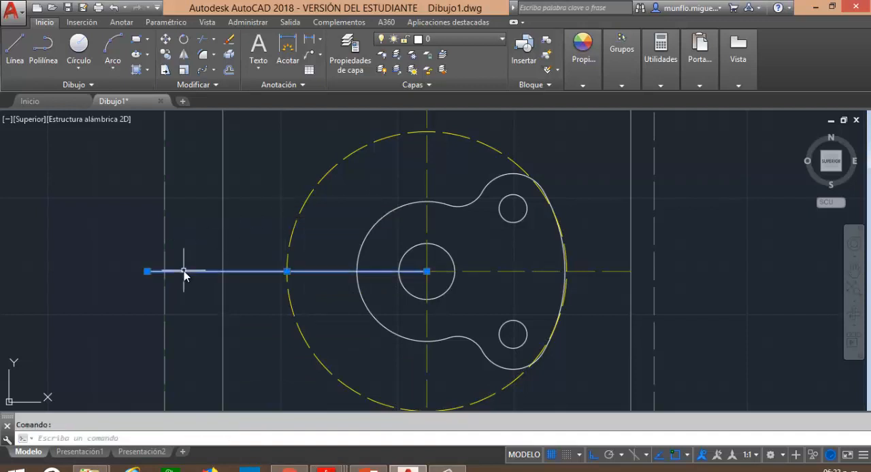
{"action": "key", "text": "Delete"}
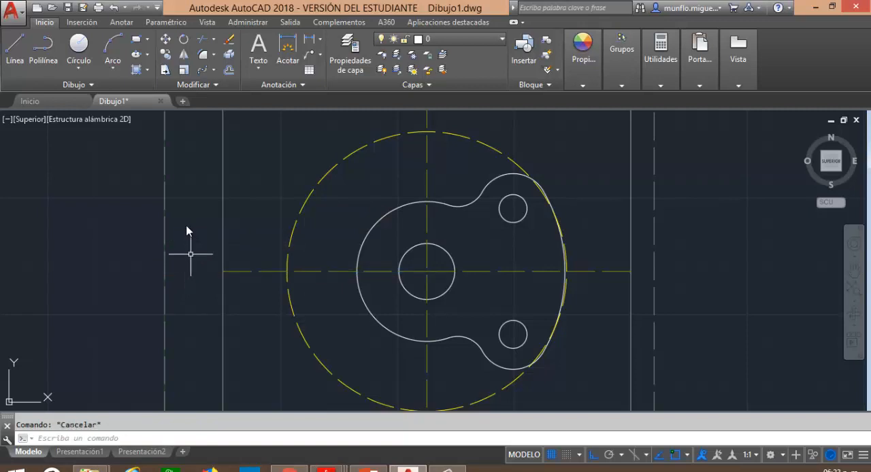
Draw a line 60 units long at 120° from the central hole's centre to the radius 60 circle.
{"action": "left_click", "coordinate": [15, 49]}
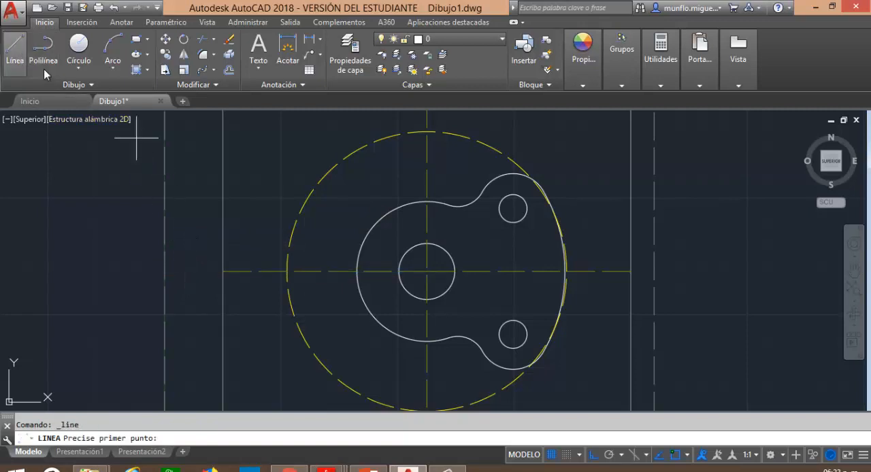
{"action": "left_click", "coordinate": [427, 271]}
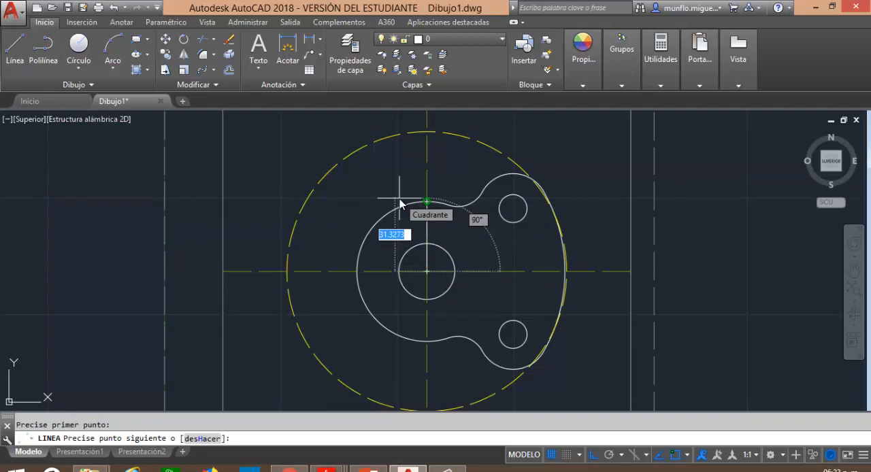
{"action": "type", "text": "60"}
{"action": "key", "text": "Tab"}
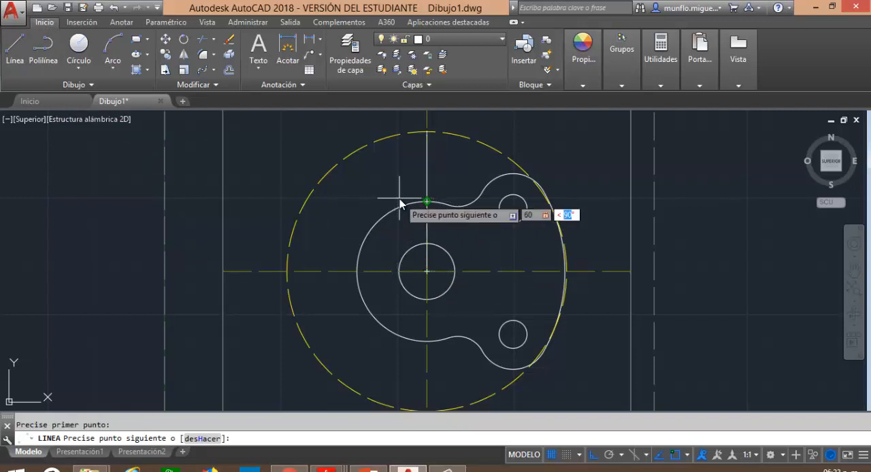
{"action": "type", "text": "120"}
{"action": "key", "text": "Return"}
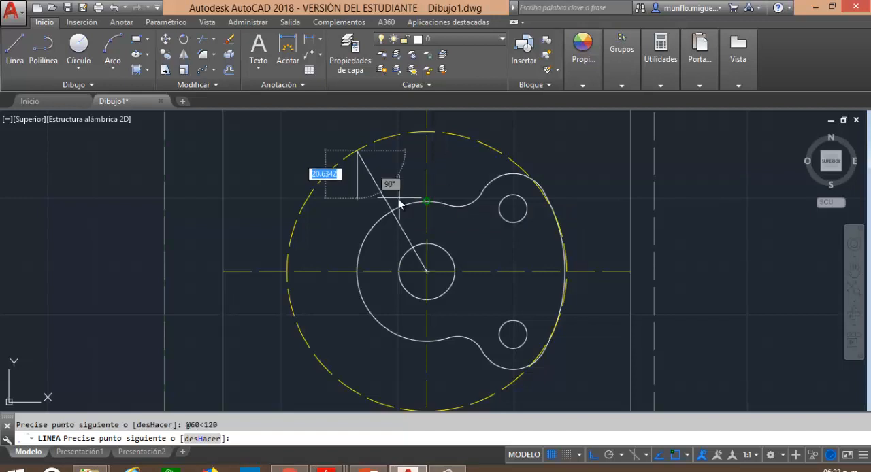
{"action": "key", "text": "Escape"}
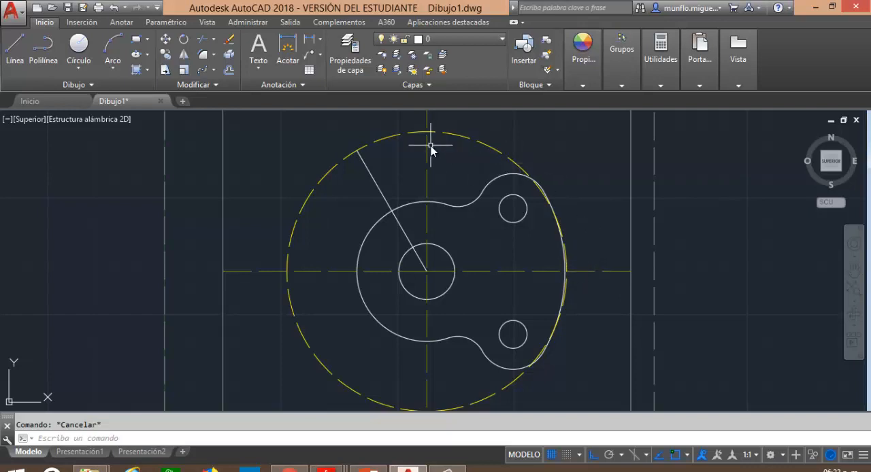
Set the angular line's colour to yellow (Amarillo) and give it the same dashed linetype as the radius 60 circle.
{"action": "left_click", "coordinate": [377, 184]}
{"action": "right_click", "coordinate": [367, 182]}
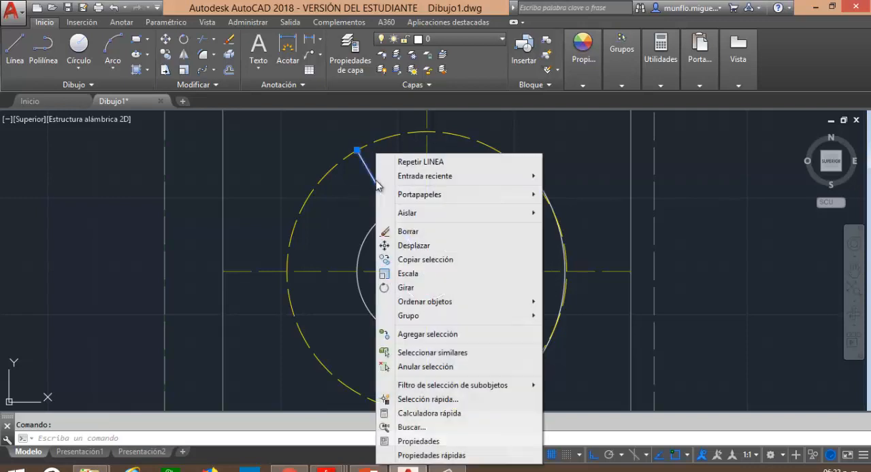
{"action": "left_click", "coordinate": [424, 455]}
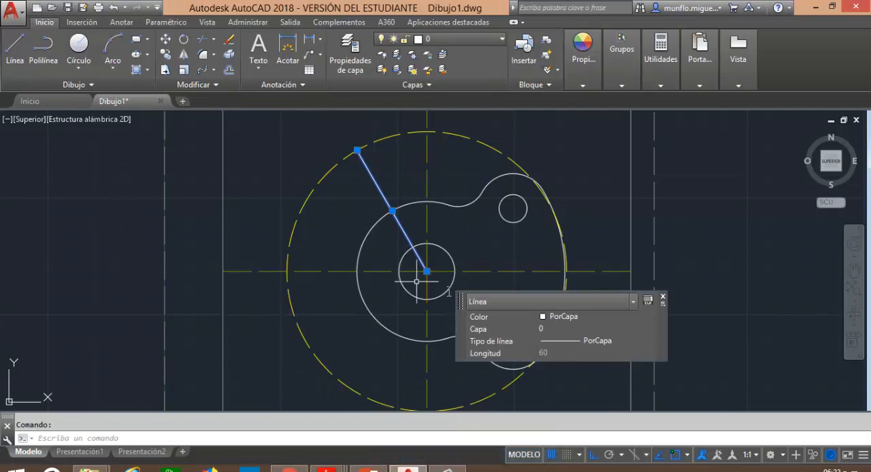
{"action": "left_click", "coordinate": [651, 317]}
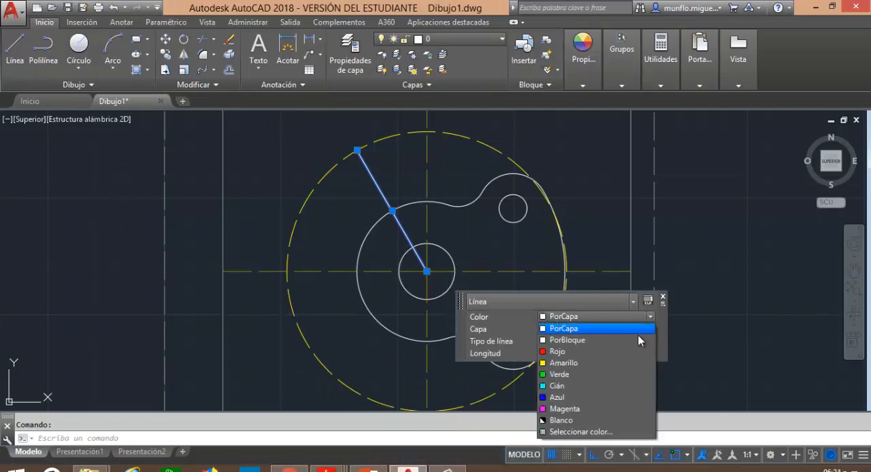
{"action": "left_click", "coordinate": [584, 365]}
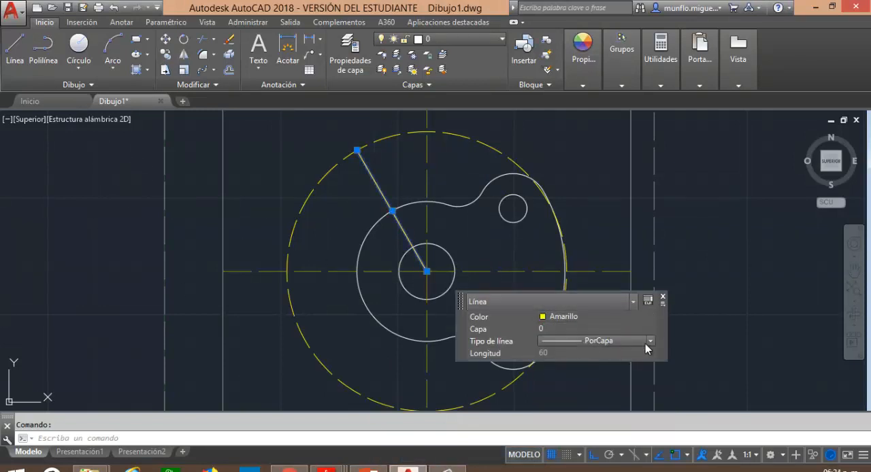
{"action": "left_click", "coordinate": [650, 343]}
{"action": "left_click", "coordinate": [613, 369]}
{"action": "key", "text": "Escape"}
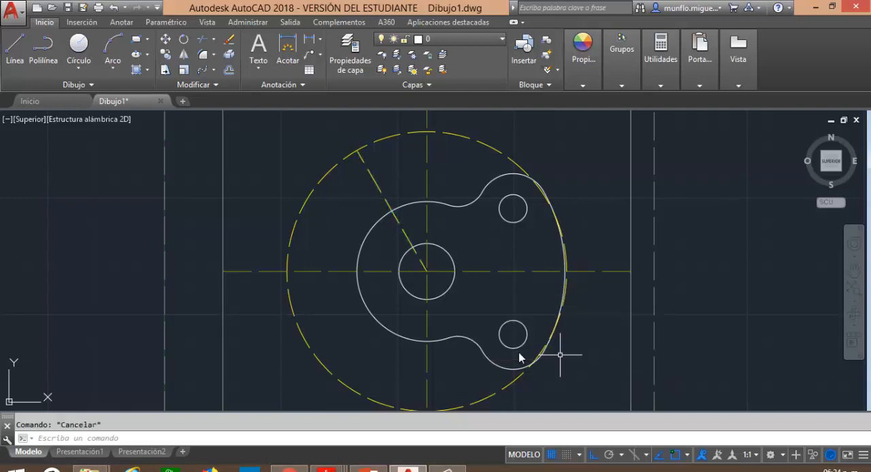
{"action": "left_click", "coordinate": [15, 49]}
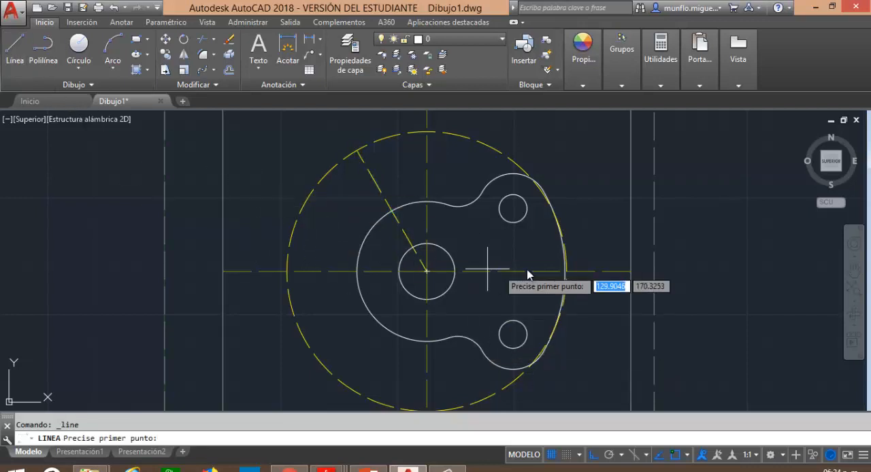
{"action": "left_click", "coordinate": [509, 257]}
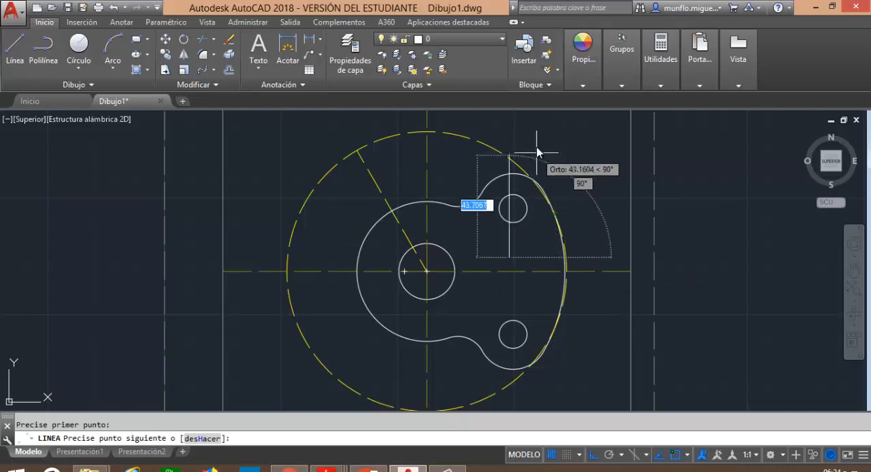
{"action": "type", "text": "70"}
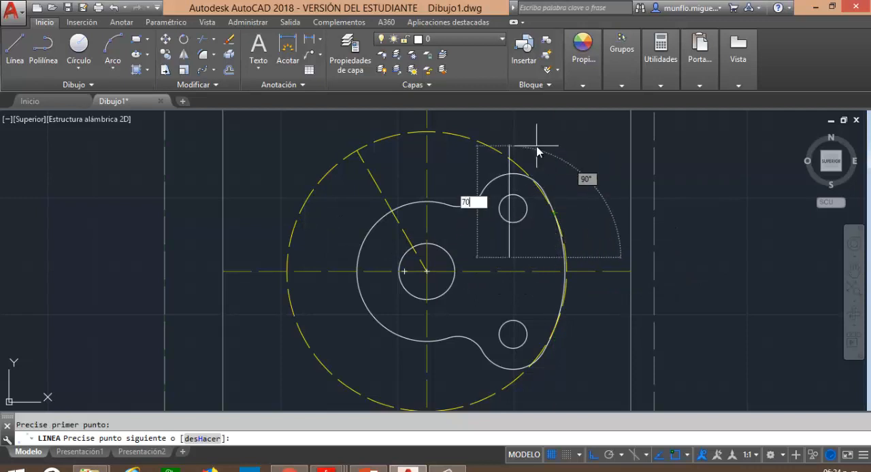
{"action": "key", "text": "Tab"}
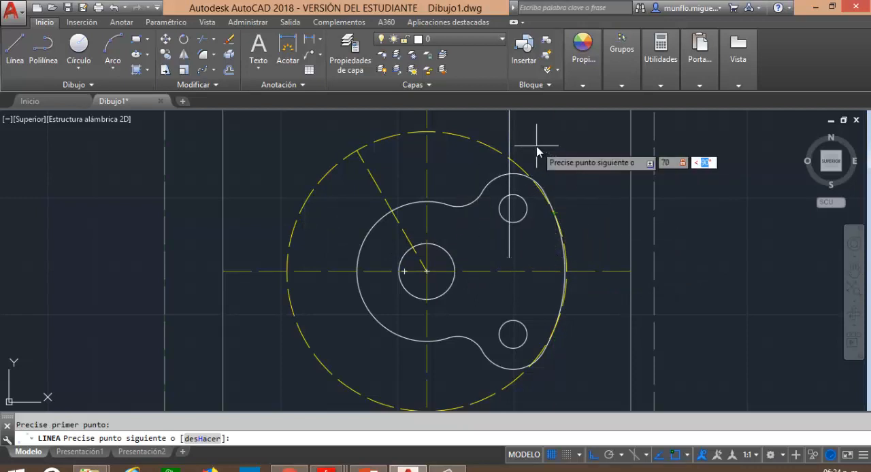
{"action": "key", "text": "F12"}
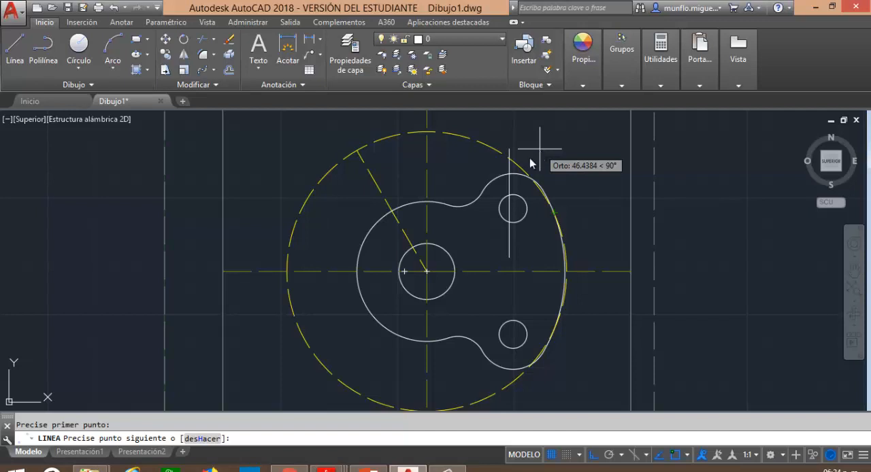
{"action": "key", "text": "Escape"}
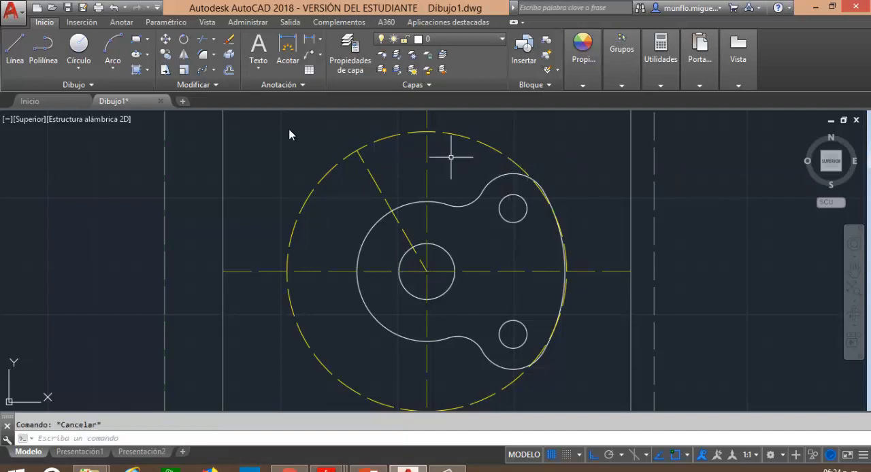
Try a line 60 units long at 150° from a free point beside the upper small hole, and delete it.
{"action": "left_click", "coordinate": [15, 49]}
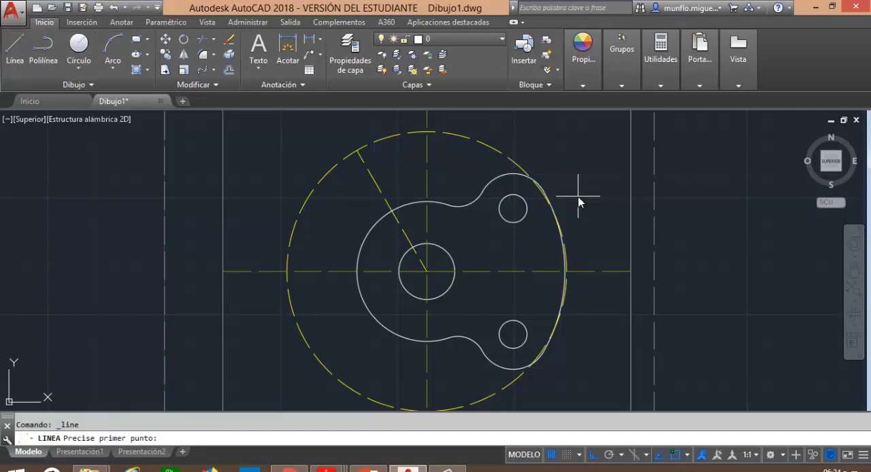
{"action": "left_click", "coordinate": [578, 195]}
{"action": "type", "text": "60"}
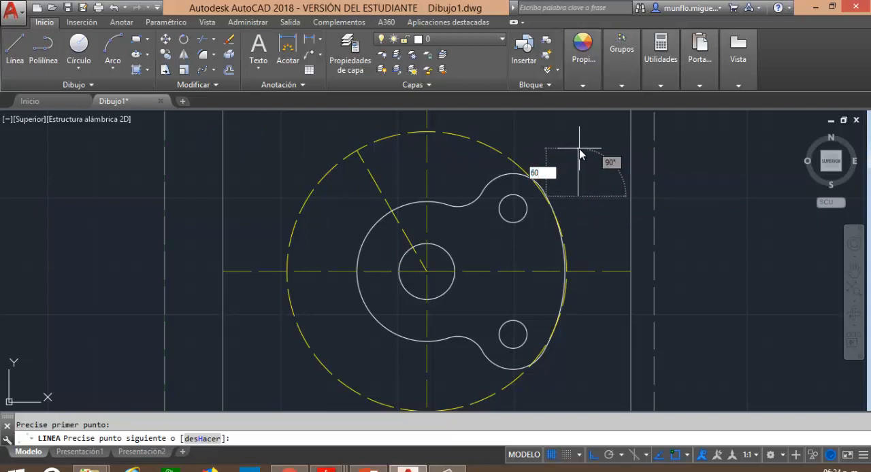
{"action": "key", "text": "Tab"}
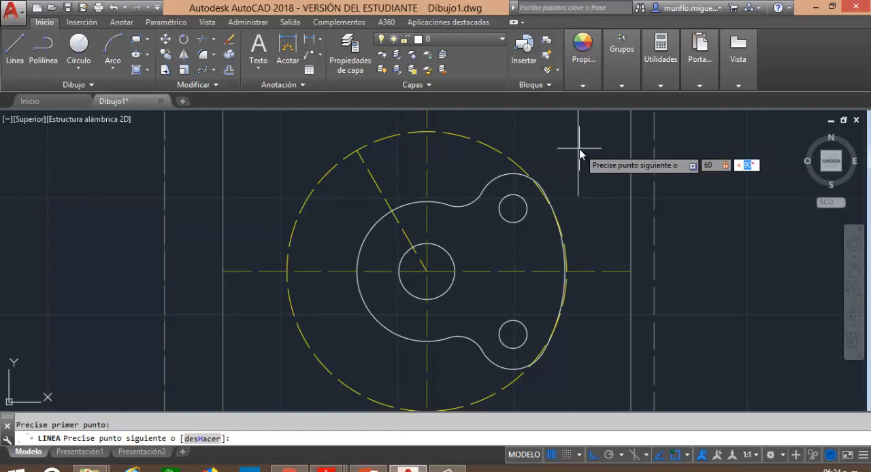
{"action": "type", "text": "150"}
{"action": "key", "text": "Return"}
{"action": "key", "text": "Escape"}
{"action": "key", "text": "Escape"}
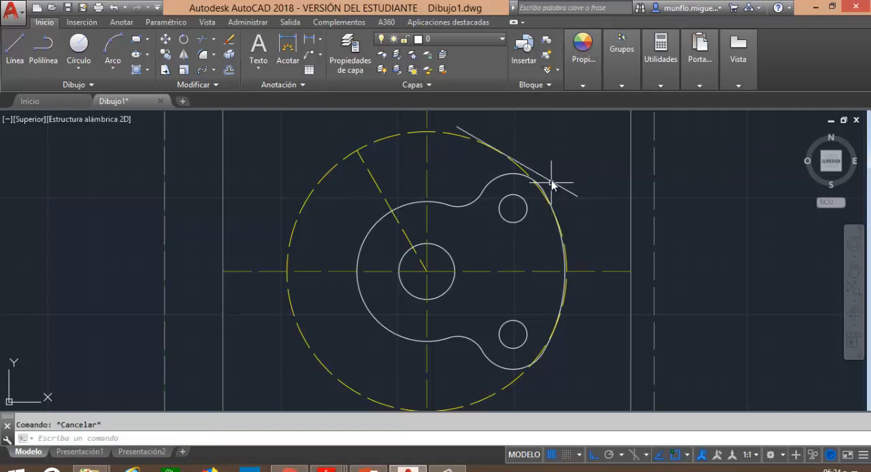
{"action": "left_click", "coordinate": [553, 184]}
{"action": "key", "text": "Delete"}
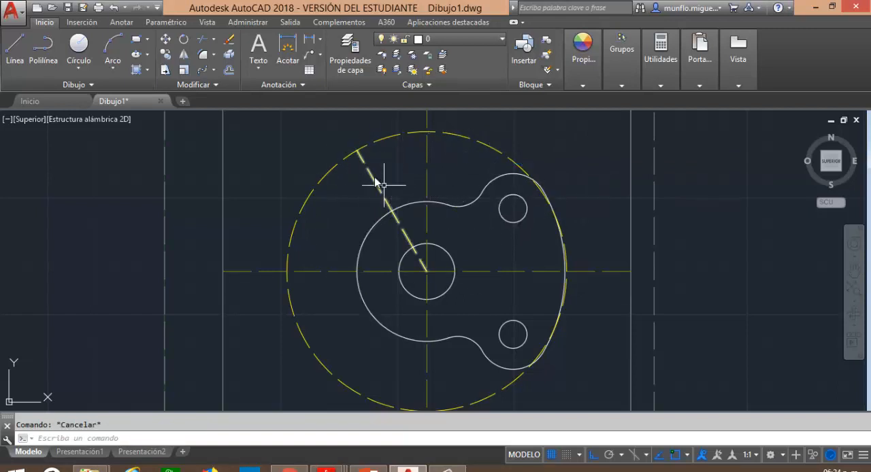
Check the part drawing in Adobe Reader, return to AutoCAD and draw a radius 10 circle centred on the angular line's outer end.
{"action": "scroll", "coordinate": [369, 241], "scroll_direction": "up", "scroll_amount": 2}
{"action": "scroll", "coordinate": [365, 238], "scroll_direction": "down", "scroll_amount": 4}
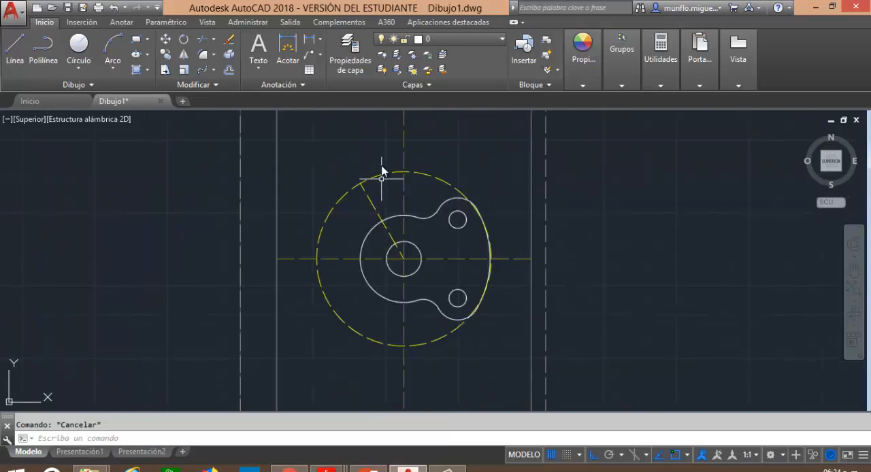
{"action": "scroll", "coordinate": [381, 170], "scroll_direction": "up", "scroll_amount": 4}
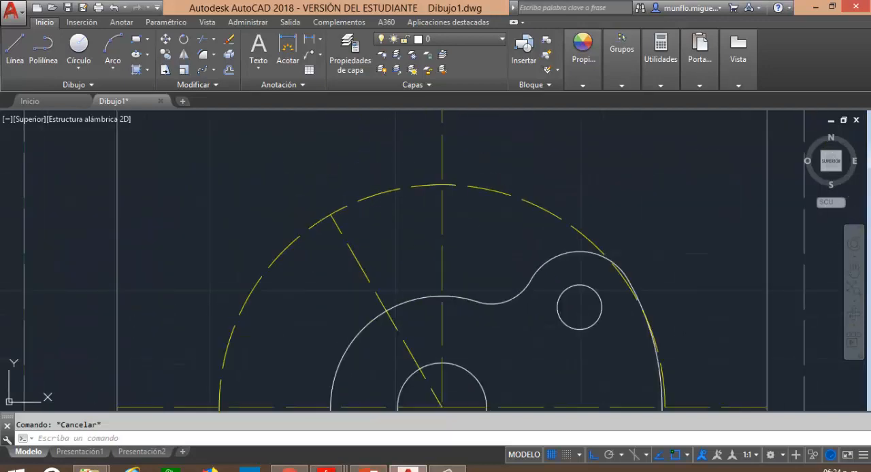
{"action": "key", "text": "alt+Tab"}
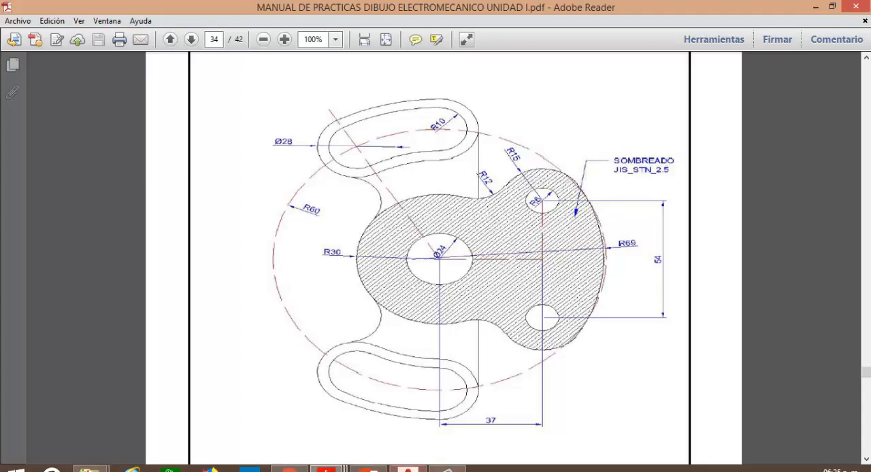
{"action": "key", "text": "alt+Tab"}
{"action": "left_click", "coordinate": [78, 48]}
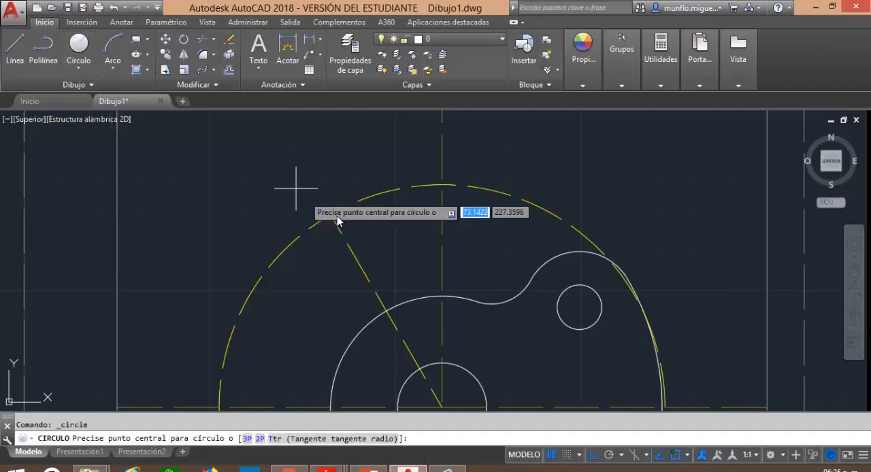
{"action": "left_click", "coordinate": [330, 215]}
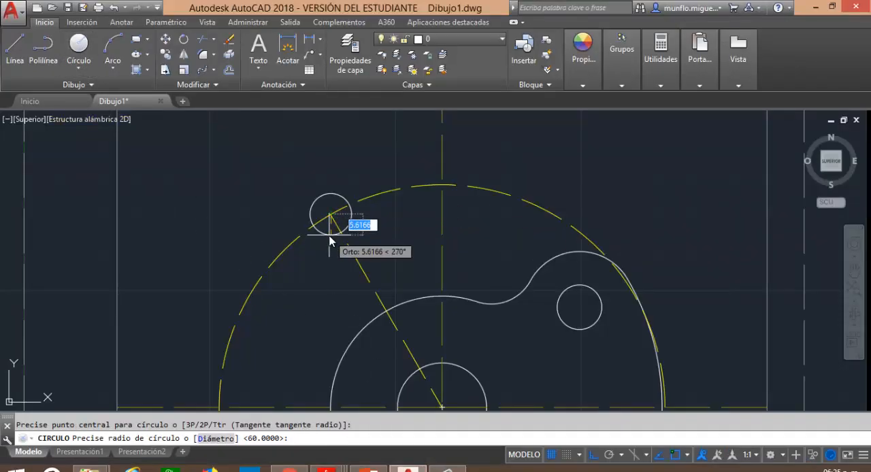
{"action": "type", "text": "10"}
{"action": "key", "text": "Return"}
Draw a line 10 units long straight down from the top of the radius 60 circle.
{"action": "left_click", "coordinate": [18, 50]}
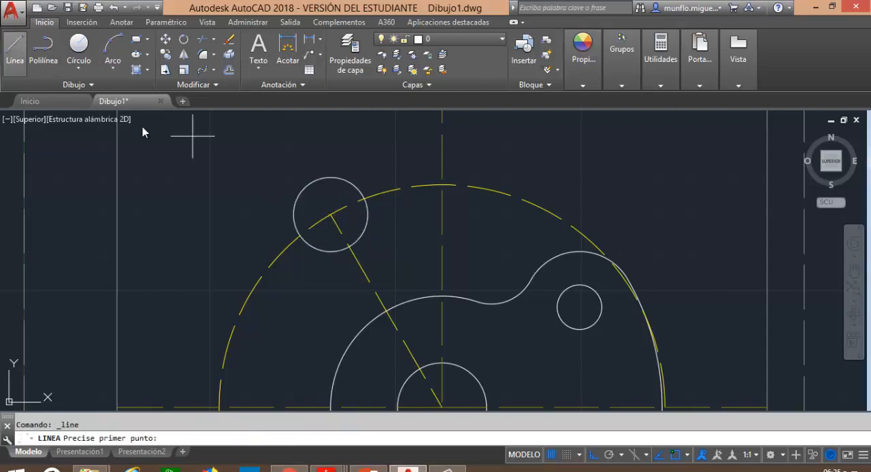
{"action": "left_click", "coordinate": [443, 187]}
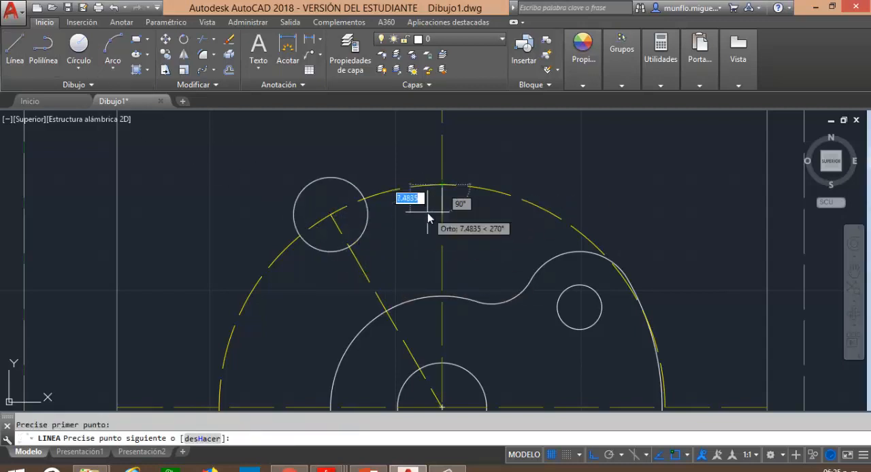
{"action": "type", "text": "10"}
{"action": "key", "text": "Return"}
{"action": "key", "text": "Escape"}
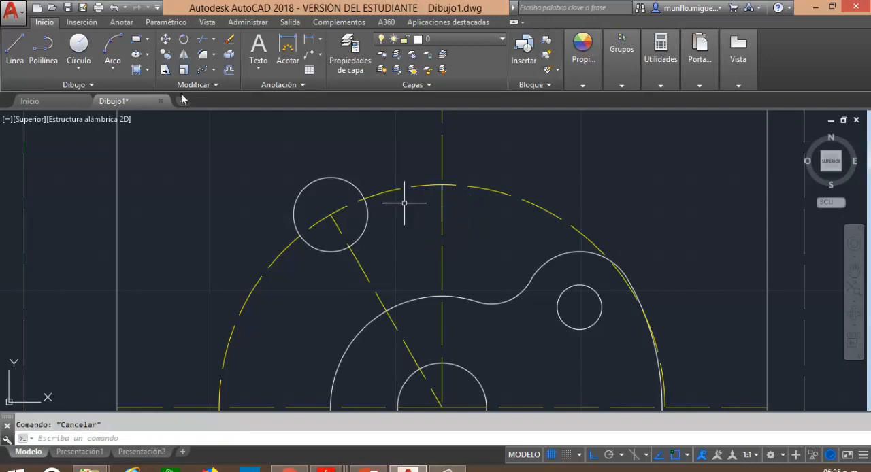
Draw a radius 10 circle centred where the radius 60 circle crosses the vertical centre line above the central hole.
{"action": "left_click", "coordinate": [78, 47]}
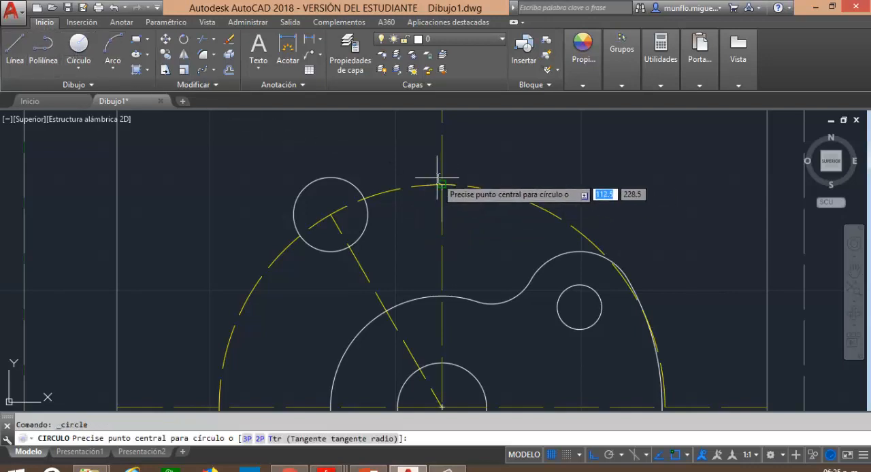
{"action": "left_click", "coordinate": [443, 184]}
{"action": "type", "text": "10"}
{"action": "key", "text": "Return"}
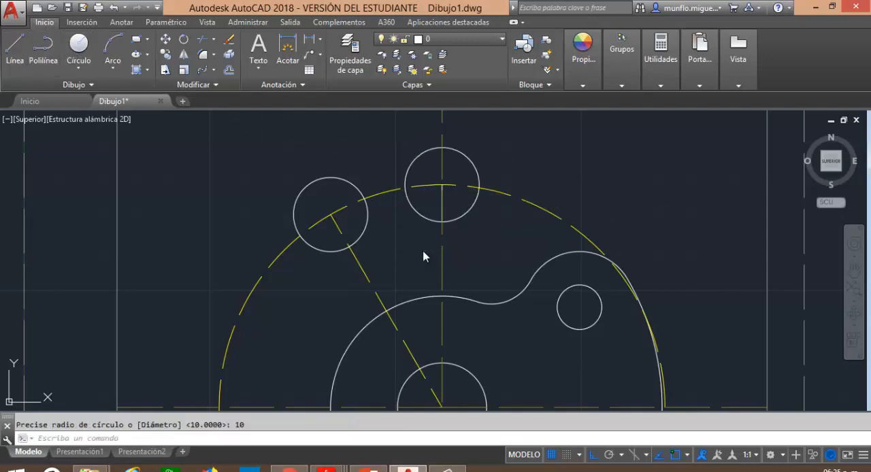
{"action": "key", "text": "Escape"}
Delete the short 10-unit vertical line inside the upper radius 10 circle.
{"action": "left_click", "coordinate": [443, 197]}
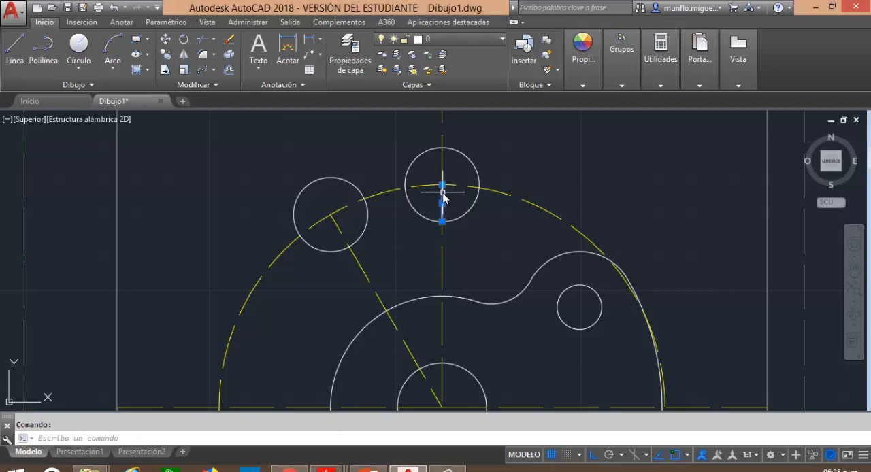
{"action": "key", "text": "Delete"}
{"action": "key", "text": "Escape"}
Check the part drawing in Adobe Reader, return to AutoCAD and offset the radius 60 circle 10 units both outward and inward.
{"action": "left_click", "coordinate": [404, 469]}
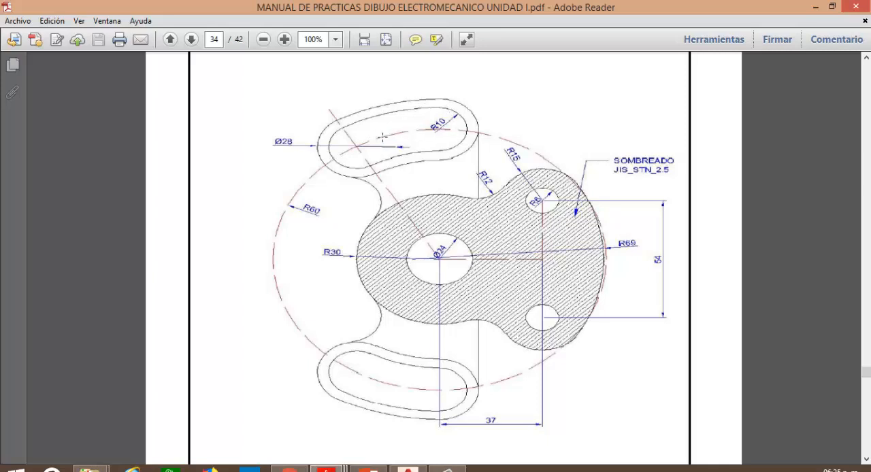
{"action": "left_click", "coordinate": [409, 470]}
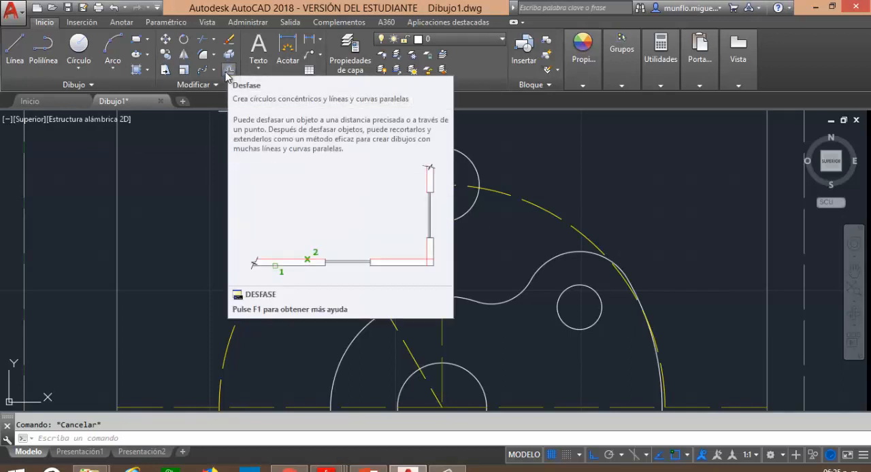
{"action": "left_click", "coordinate": [229, 70]}
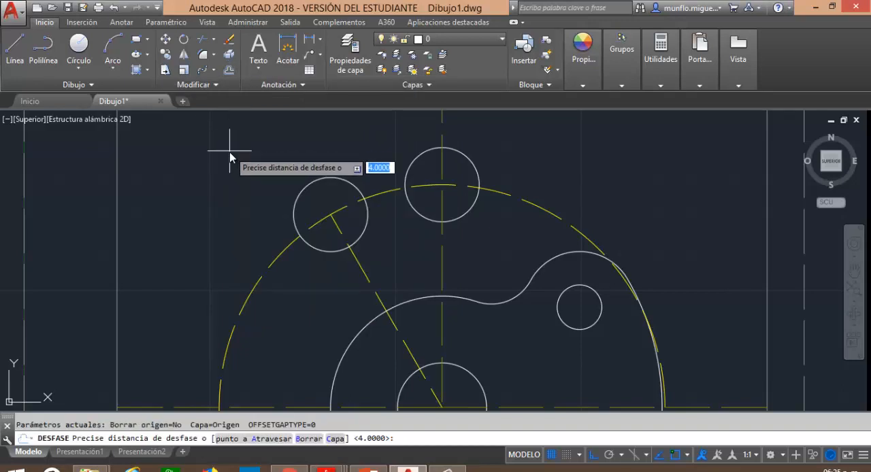
{"action": "type", "text": "10"}
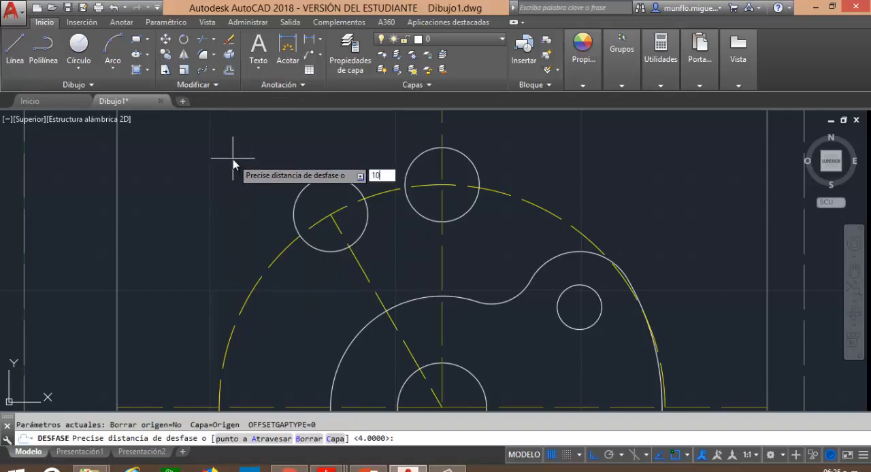
{"action": "key", "text": "Return"}
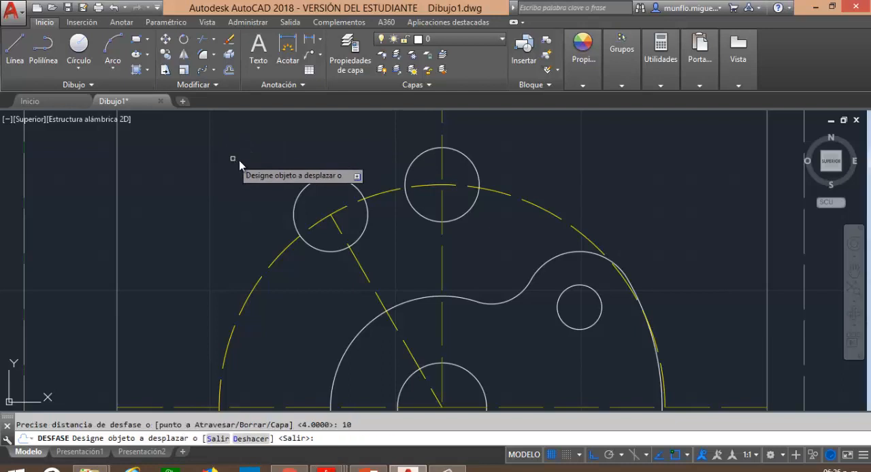
{"action": "left_click", "coordinate": [380, 198]}
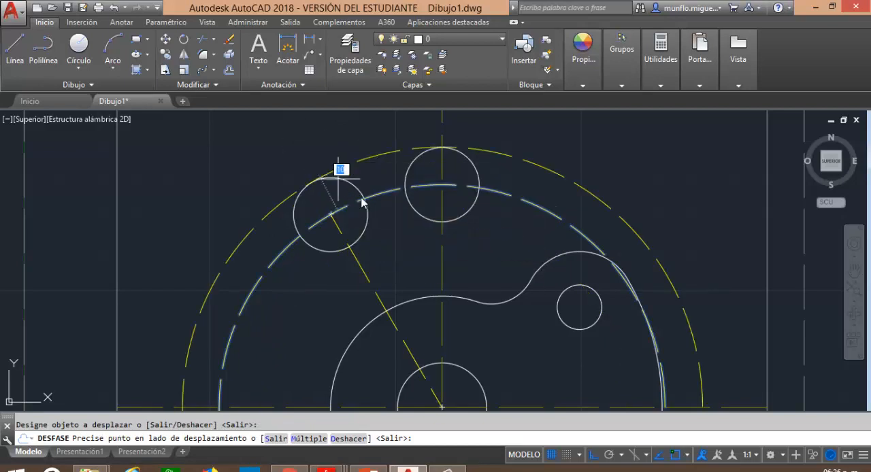
{"action": "left_click", "coordinate": [340, 151]}
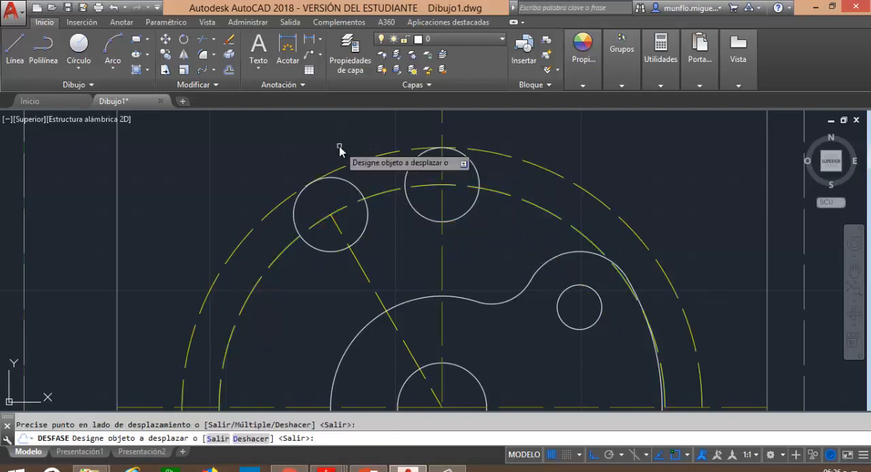
{"action": "left_click", "coordinate": [379, 198]}
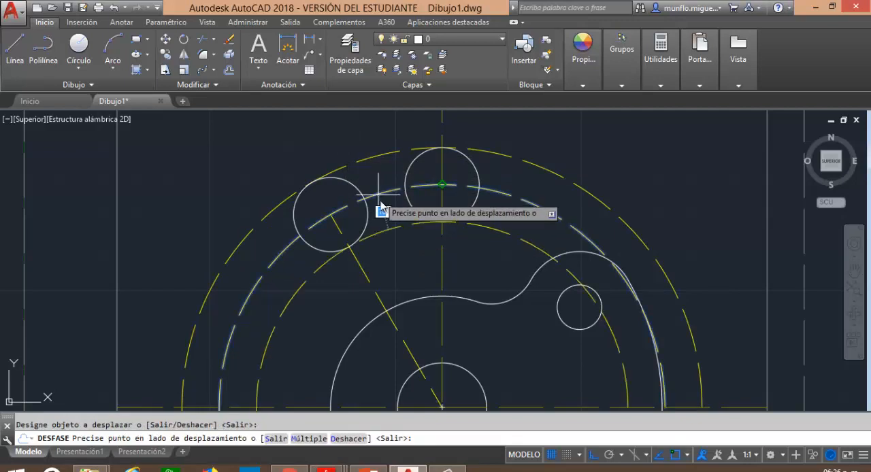
{"action": "left_click", "coordinate": [411, 258]}
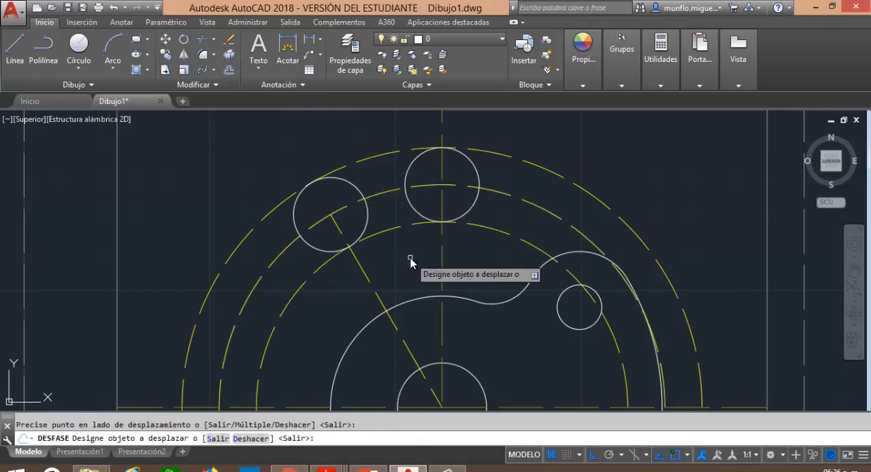
{"action": "key", "text": "Escape"}
Set the colour and linetype of the two offset circles to PorCapa.
{"action": "left_click", "coordinate": [389, 232]}
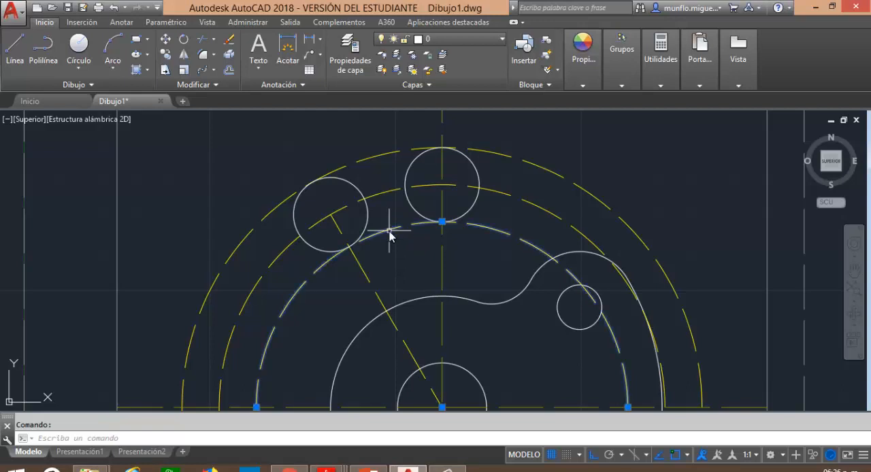
{"action": "right_click", "coordinate": [390, 235]}
{"action": "left_click", "coordinate": [389, 231]}
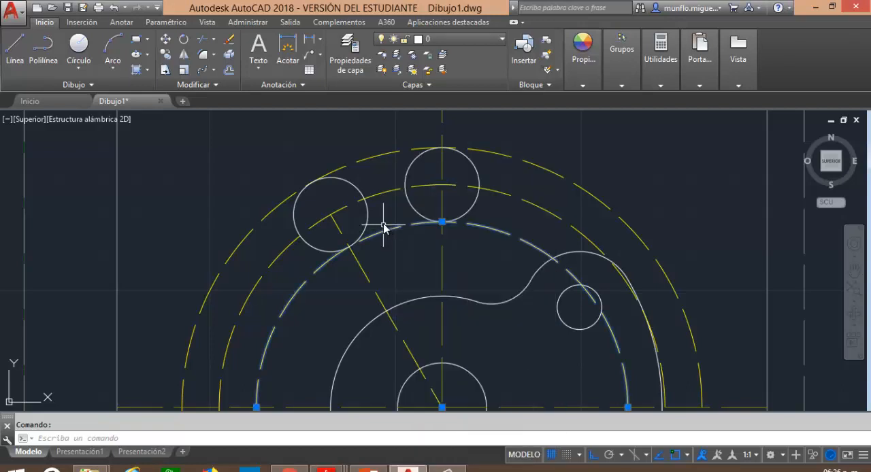
{"action": "left_click", "coordinate": [369, 162]}
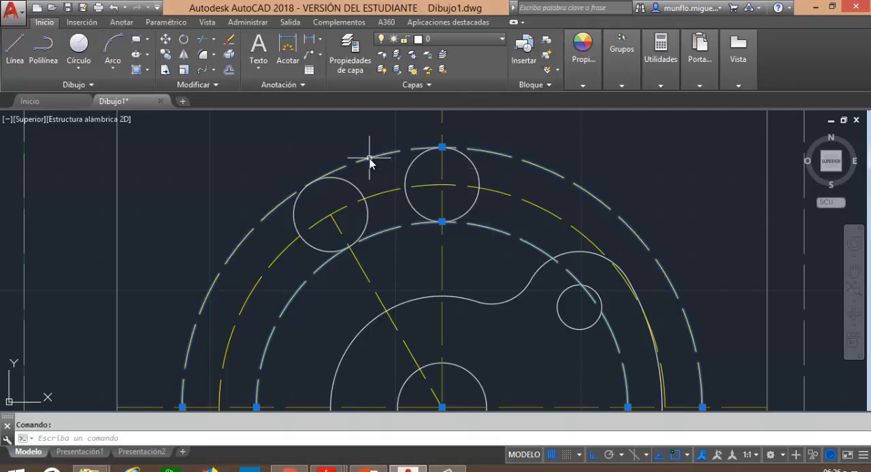
{"action": "right_click", "coordinate": [394, 233]}
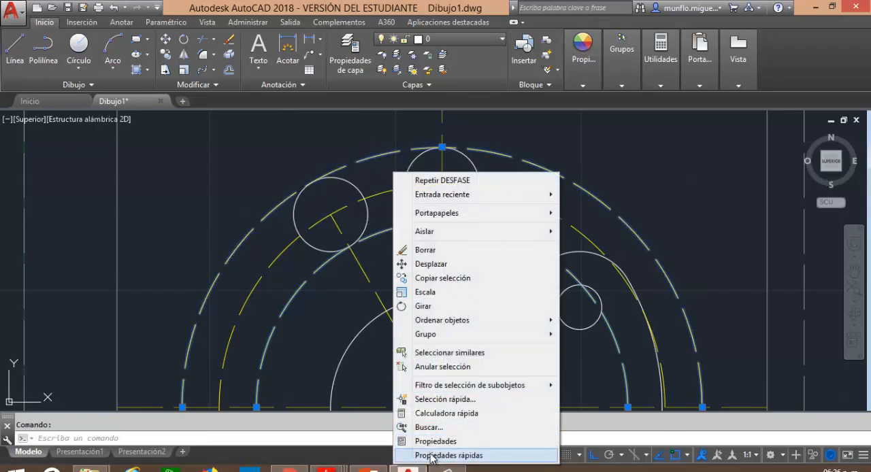
{"action": "left_click", "coordinate": [431, 455]}
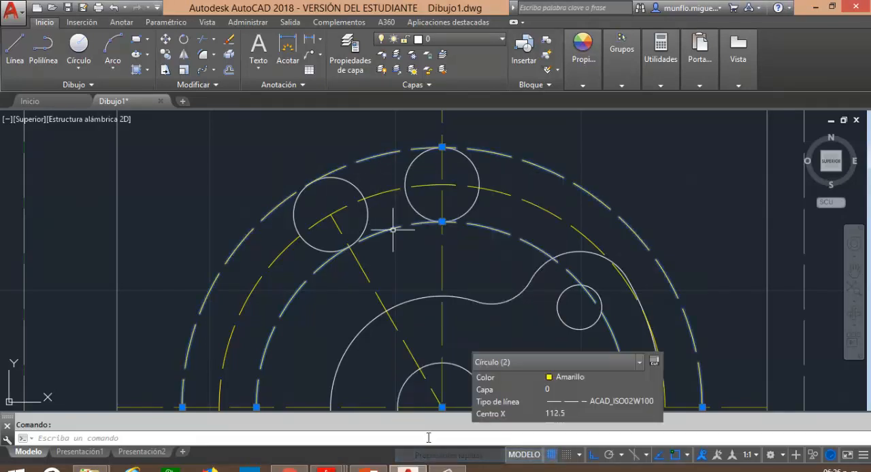
{"action": "left_click", "coordinate": [652, 378]}
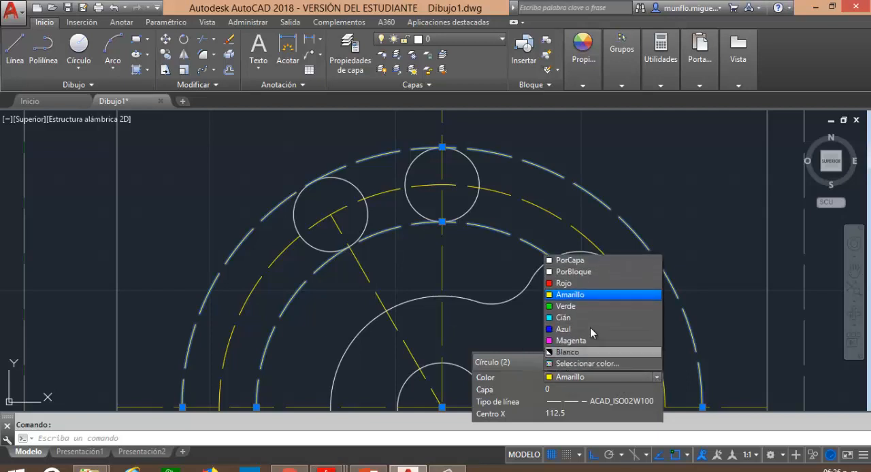
{"action": "left_click", "coordinate": [571, 260]}
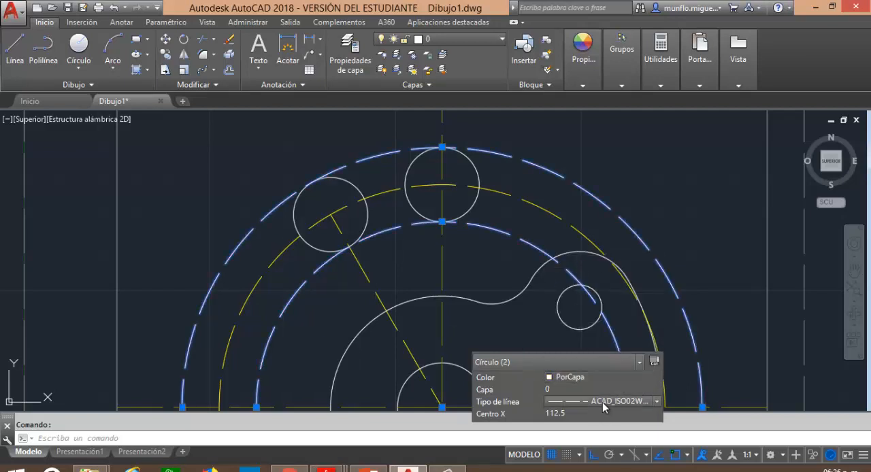
{"action": "left_click", "coordinate": [658, 402]}
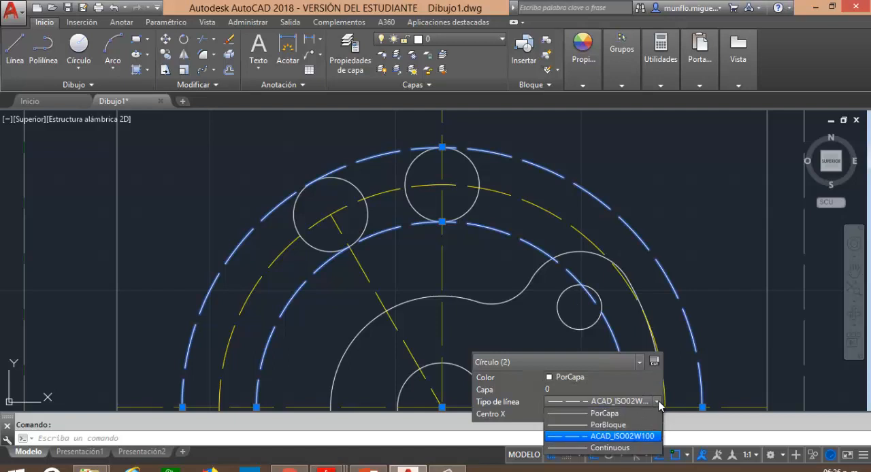
{"action": "left_click", "coordinate": [600, 417]}
{"action": "key", "text": "Escape"}
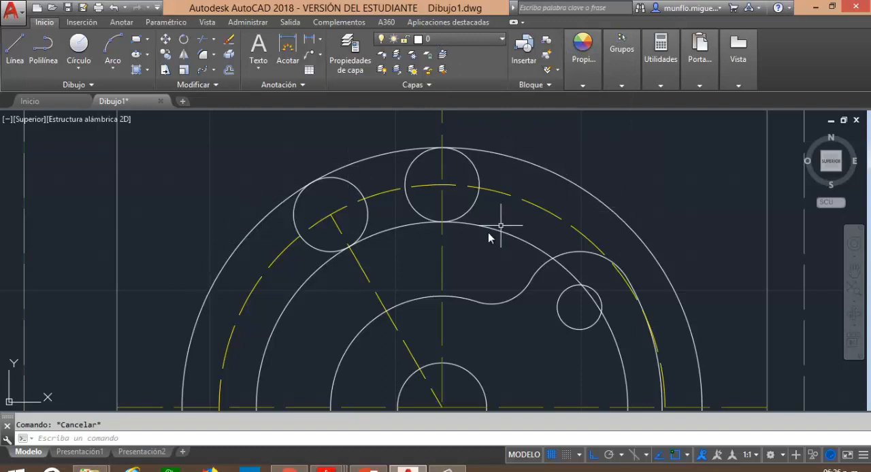
Trim the two offset circles and the inner arcs of the two radius 10 circles to form the closed curved slot outline.
{"action": "scroll", "coordinate": [422, 218], "scroll_direction": "up", "scroll_amount": 2}
{"action": "scroll", "coordinate": [408, 211], "scroll_direction": "down", "scroll_amount": 4}
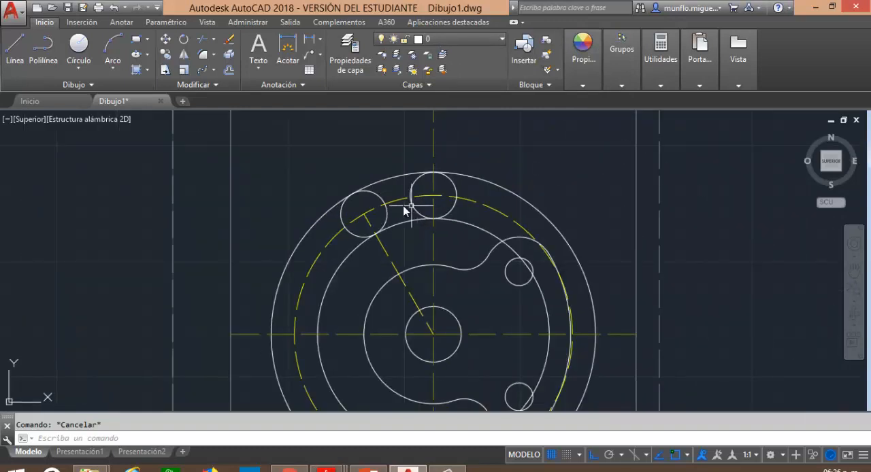
{"action": "scroll", "coordinate": [404, 209], "scroll_direction": "up", "scroll_amount": 2}
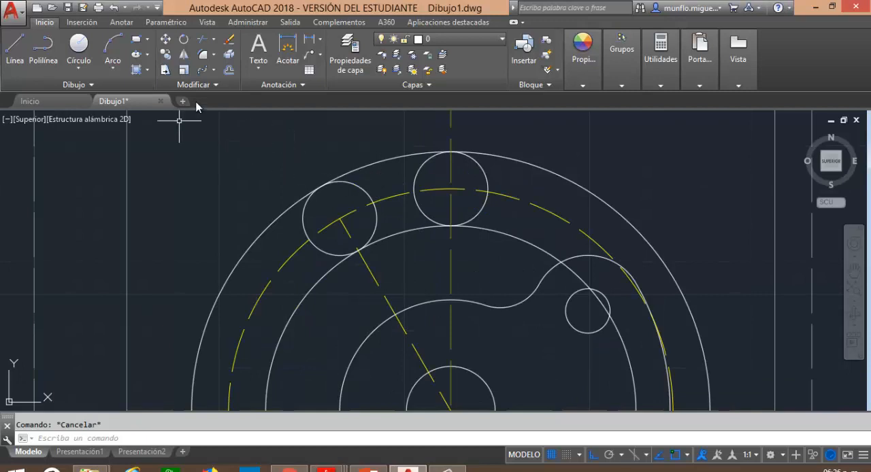
{"action": "left_click", "coordinate": [202, 39]}
{"action": "key", "text": "Return"}
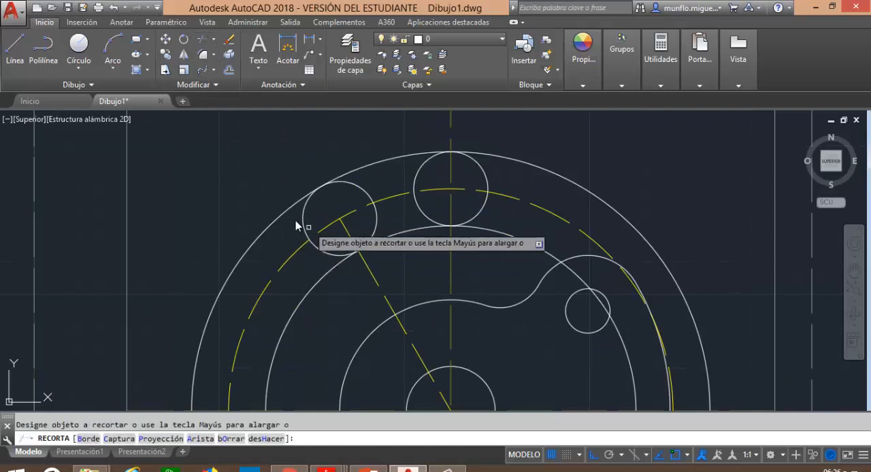
{"action": "left_click", "coordinate": [290, 216]}
{"action": "left_click", "coordinate": [324, 281]}
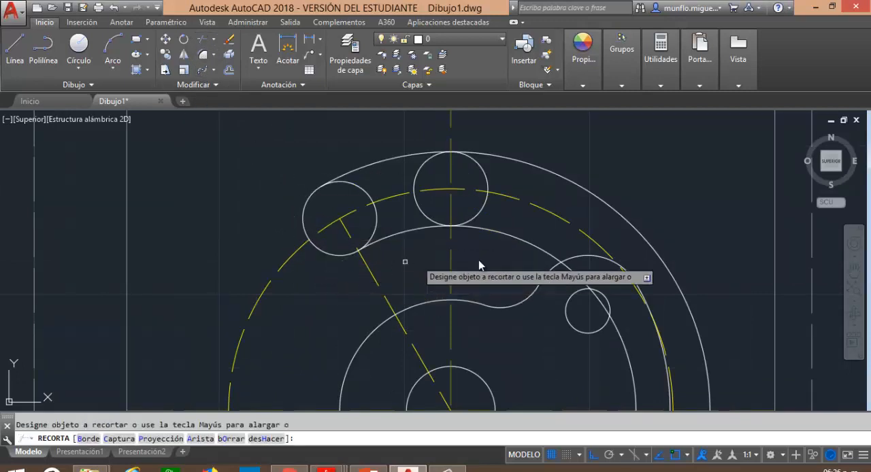
{"action": "left_click", "coordinate": [517, 164]}
{"action": "left_click", "coordinate": [420, 166]}
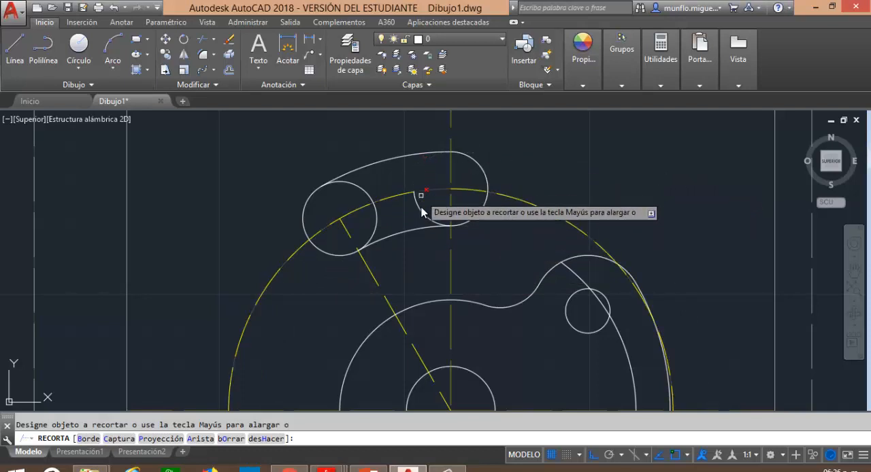
{"action": "left_click", "coordinate": [365, 189]}
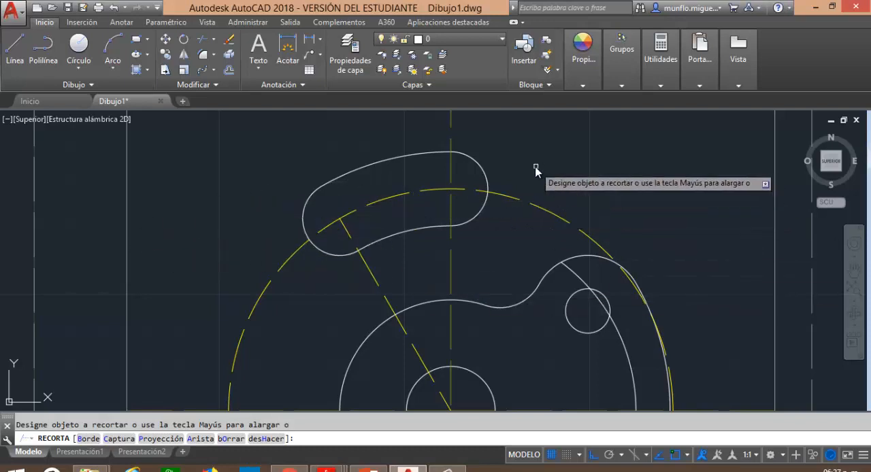
{"action": "key", "text": "Escape"}
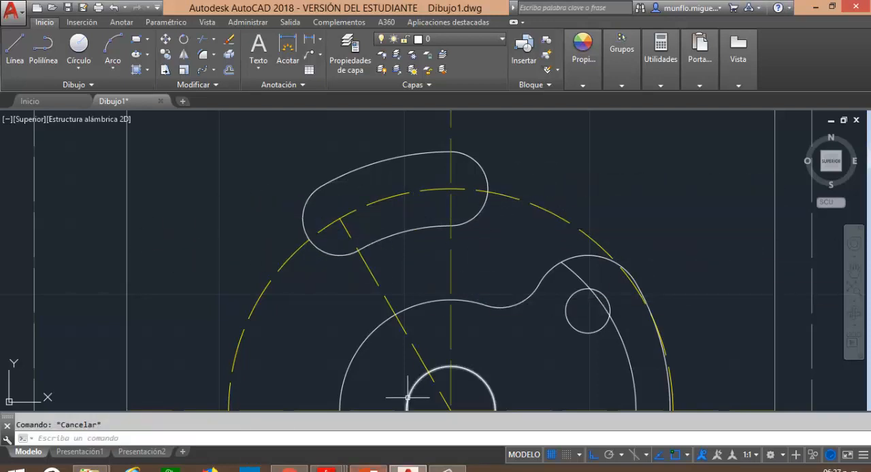
Check the part drawing in Adobe Reader, return to AutoCAD and offset the slot's right end arc and upper arc 4 units outward.
{"action": "left_click", "coordinate": [409, 469]}
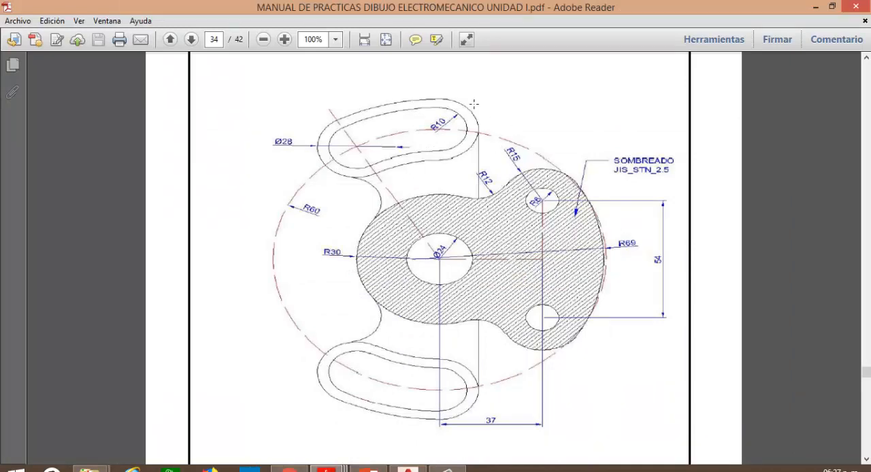
{"action": "left_click", "coordinate": [408, 469]}
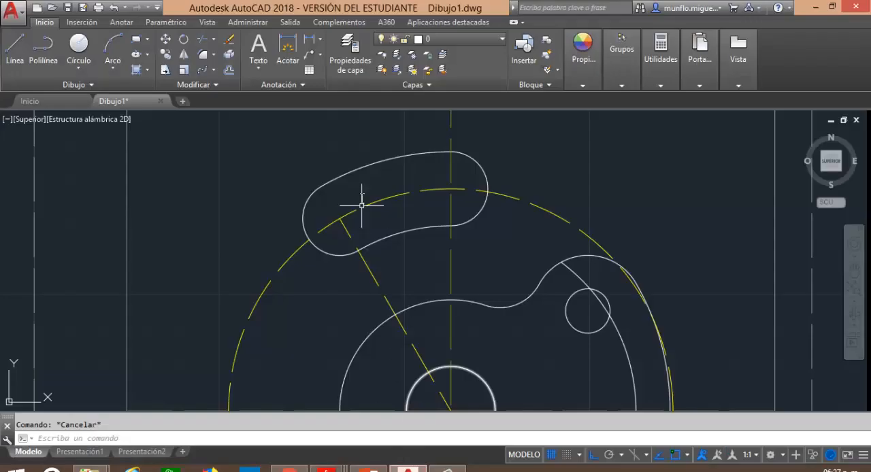
{"action": "left_click", "coordinate": [228, 71]}
{"action": "left_click", "coordinate": [408, 469]}
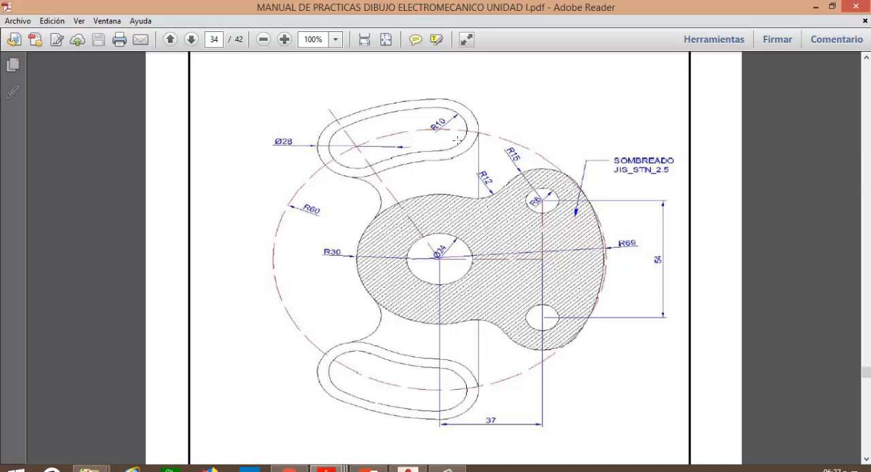
{"action": "left_click", "coordinate": [408, 470]}
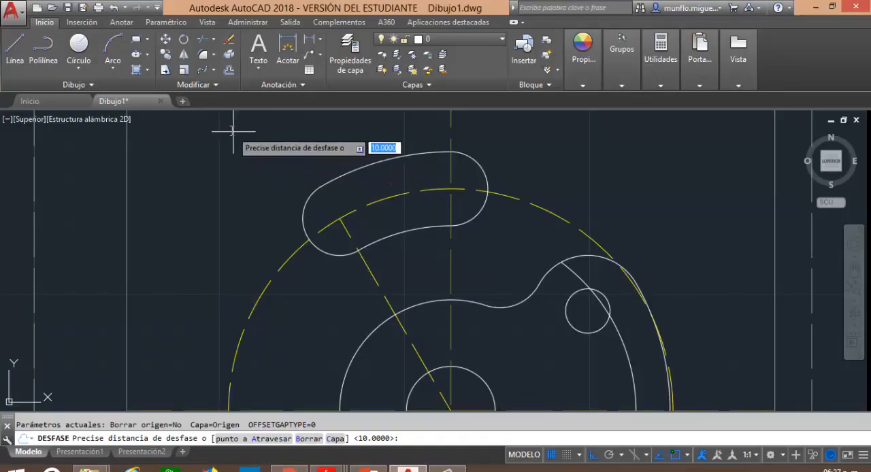
{"action": "type", "text": "4"}
{"action": "key", "text": "Return"}
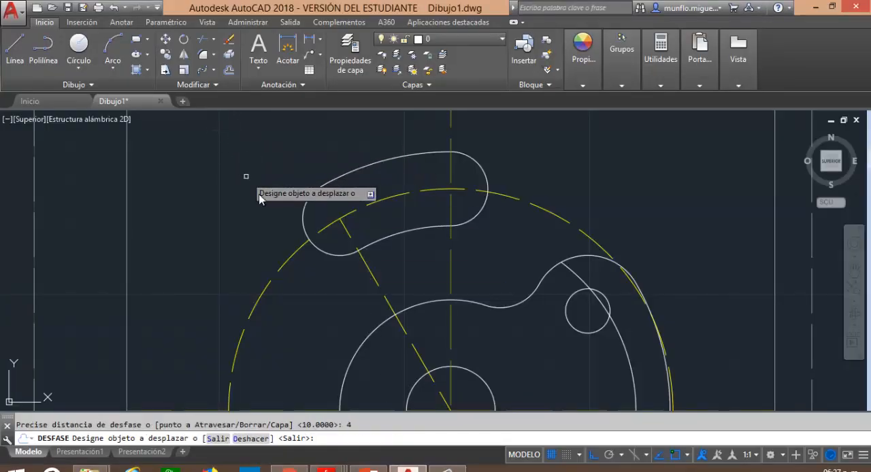
{"action": "left_click", "coordinate": [476, 169]}
{"action": "left_click", "coordinate": [509, 163]}
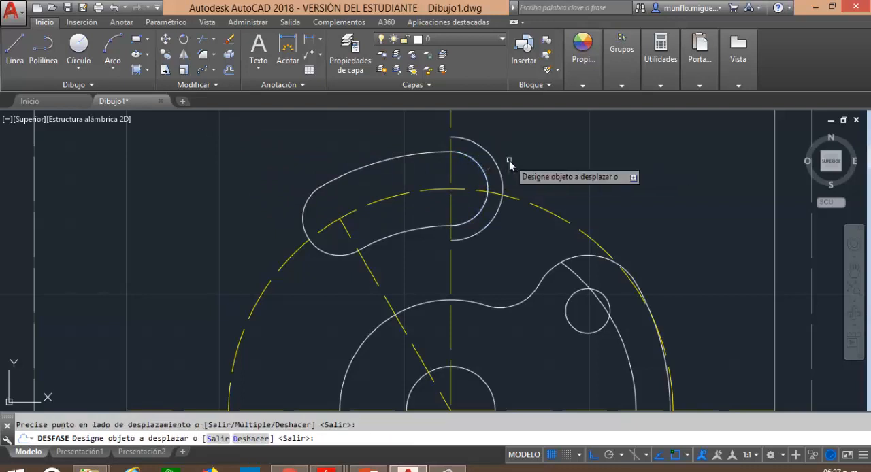
{"action": "left_click", "coordinate": [426, 153]}
{"action": "left_click", "coordinate": [410, 143]}
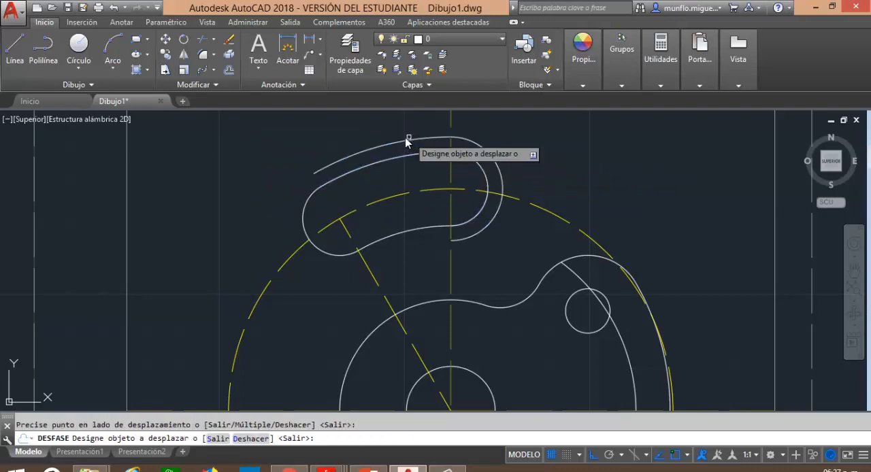
Offset the slot's left end arc and lower arc 4 units outward to close the outer outline.
{"action": "left_click", "coordinate": [305, 225]}
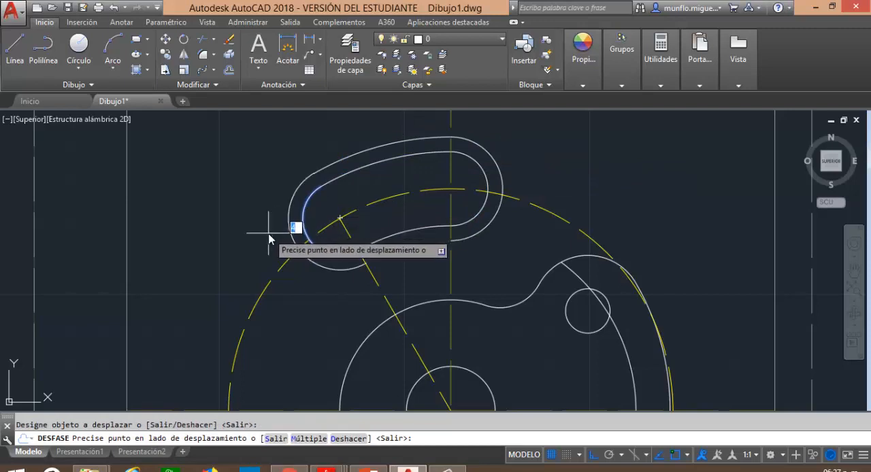
{"action": "left_click", "coordinate": [294, 239]}
{"action": "left_click", "coordinate": [409, 232]}
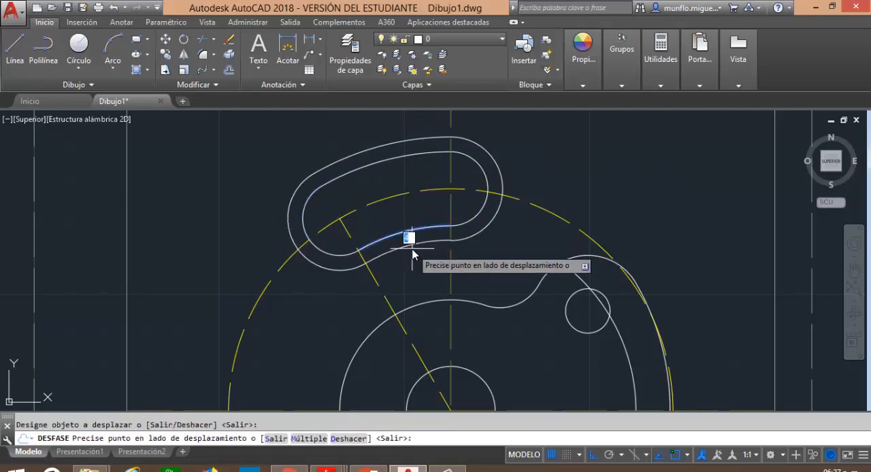
{"action": "left_click", "coordinate": [411, 246]}
{"action": "key", "text": "Escape"}
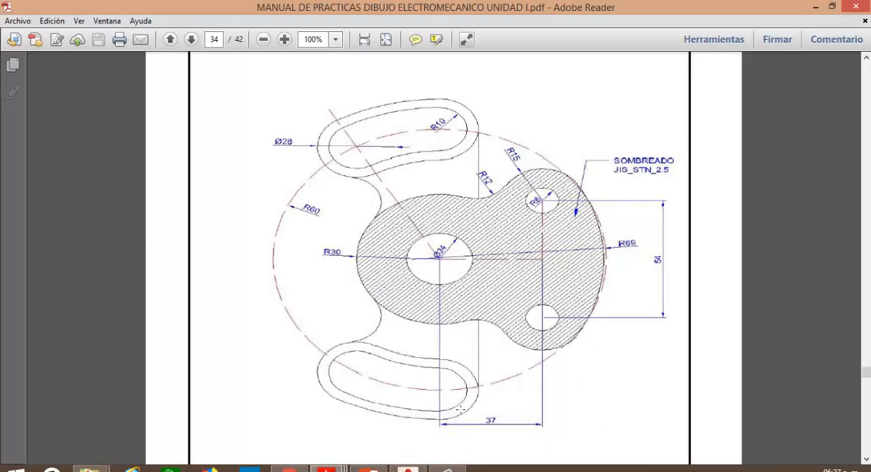
Compare the double slot outline with the part drawing in Adobe Reader and return to AutoCAD.
{"action": "left_click", "coordinate": [410, 469]}
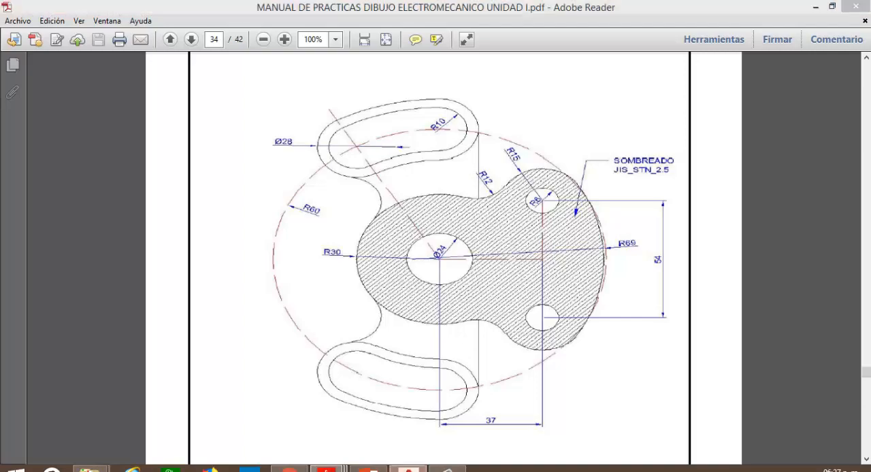
{"action": "scroll", "coordinate": [435, 236], "scroll_direction": "down", "scroll_amount": 2}
{"action": "scroll", "coordinate": [436, 238], "scroll_direction": "down", "scroll_amount": 5}
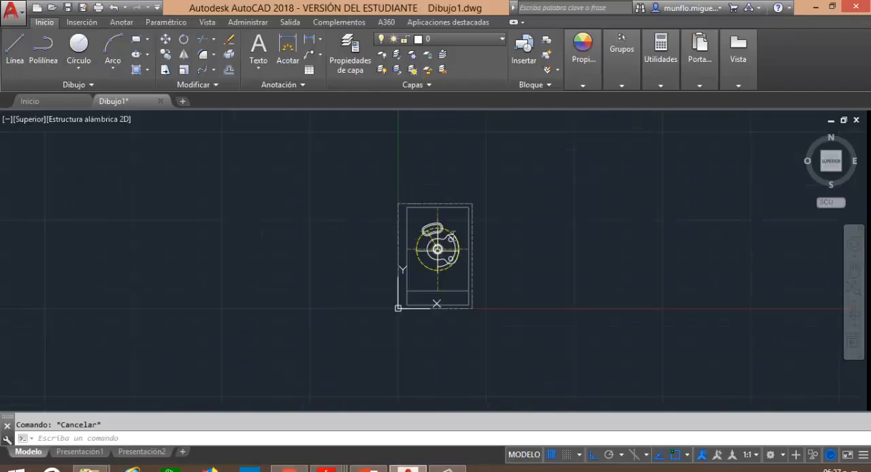
{"action": "scroll", "coordinate": [434, 238], "scroll_direction": "up", "scroll_amount": 5}
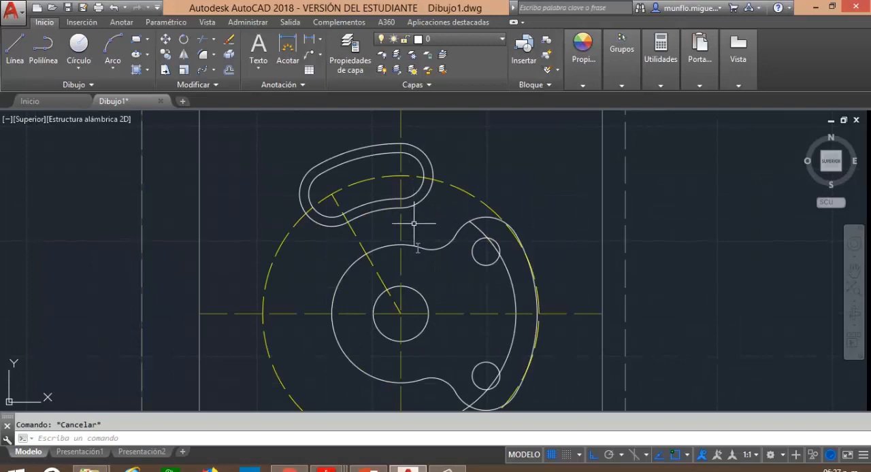
{"action": "scroll", "coordinate": [390, 318], "scroll_direction": "down", "scroll_amount": 3}
{"action": "scroll", "coordinate": [402, 286], "scroll_direction": "up", "scroll_amount": 1}
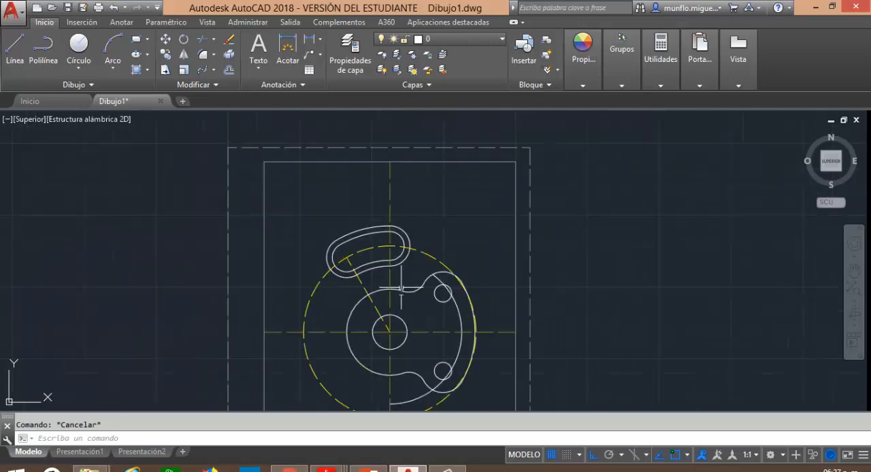
{"action": "left_click", "coordinate": [411, 469]}
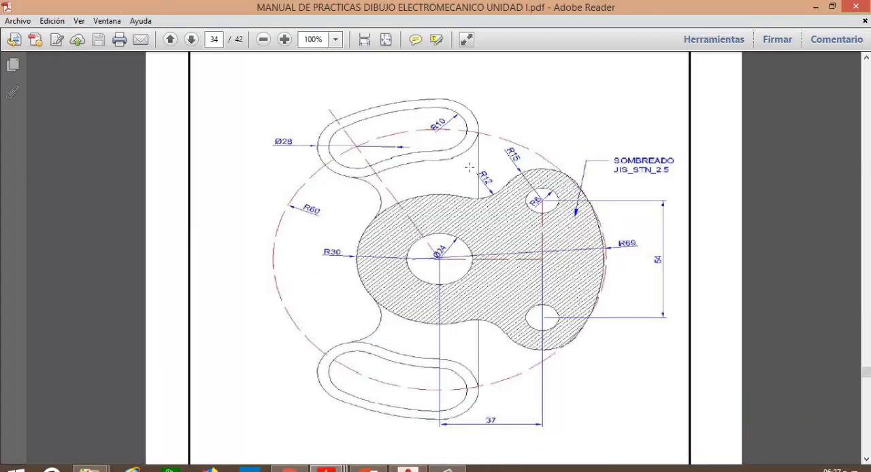
{"action": "left_click", "coordinate": [410, 469]}
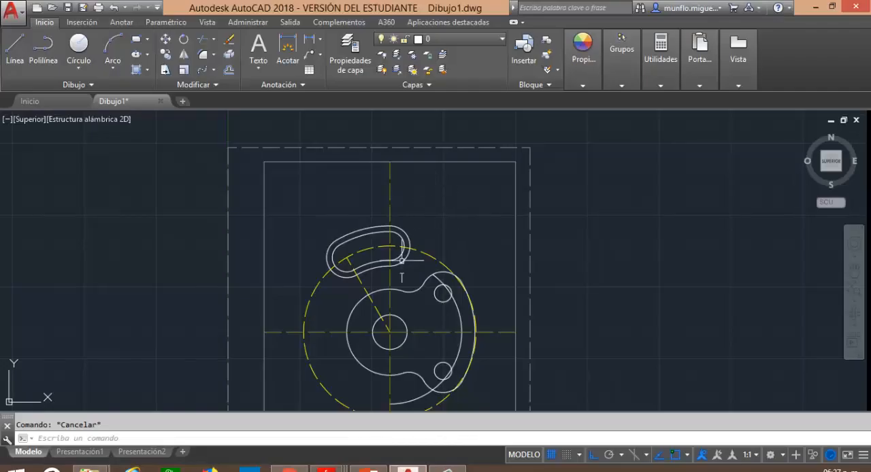
{"action": "scroll", "coordinate": [404, 272], "scroll_direction": "down", "scroll_amount": 2}
{"action": "scroll", "coordinate": [403, 274], "scroll_direction": "up", "scroll_amount": 3}
{"action": "scroll", "coordinate": [403, 274], "scroll_direction": "up", "scroll_amount": 2}
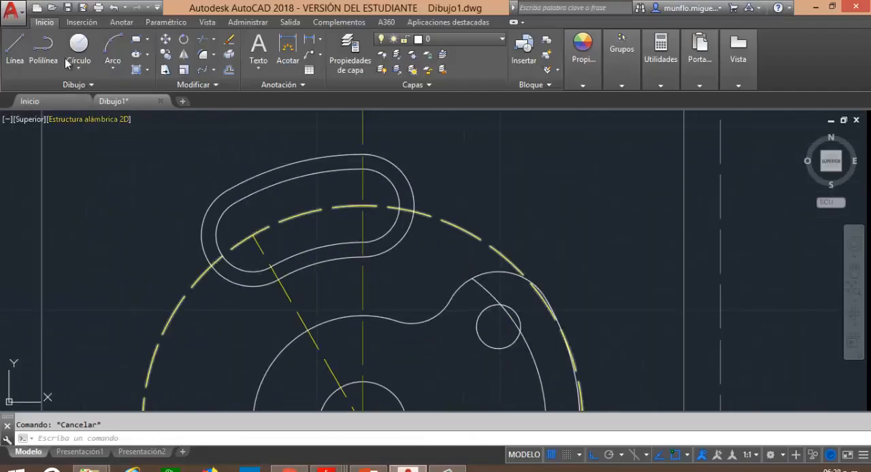
Draw a vertical line about 38 units long downward from the right quadrant of the outer slot outline, crossing the body outline.
{"action": "left_click", "coordinate": [15, 51]}
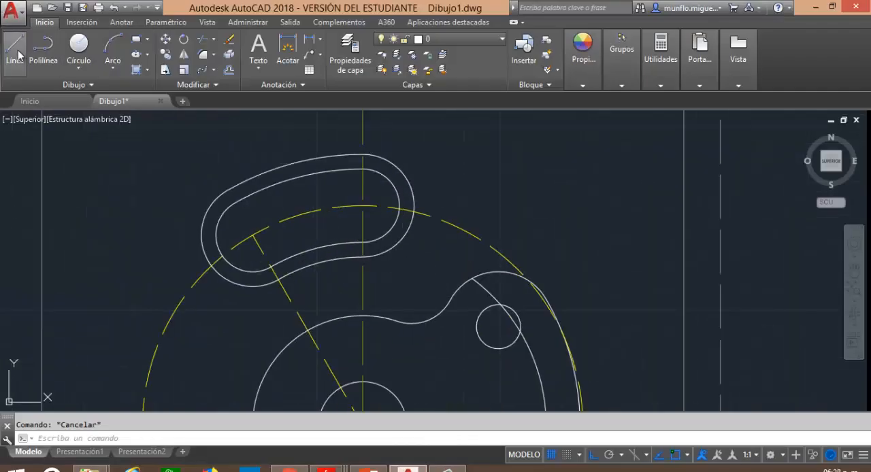
{"action": "left_click", "coordinate": [413, 205]}
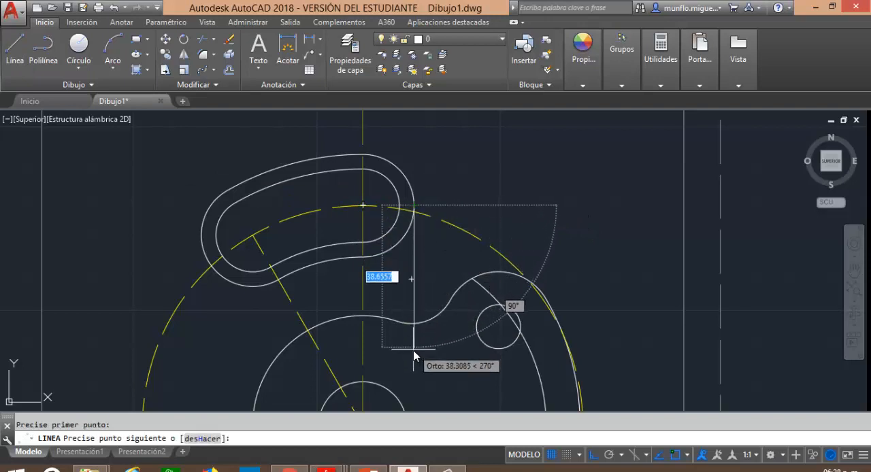
{"action": "left_click", "coordinate": [413, 348]}
{"action": "key", "text": "Escape"}
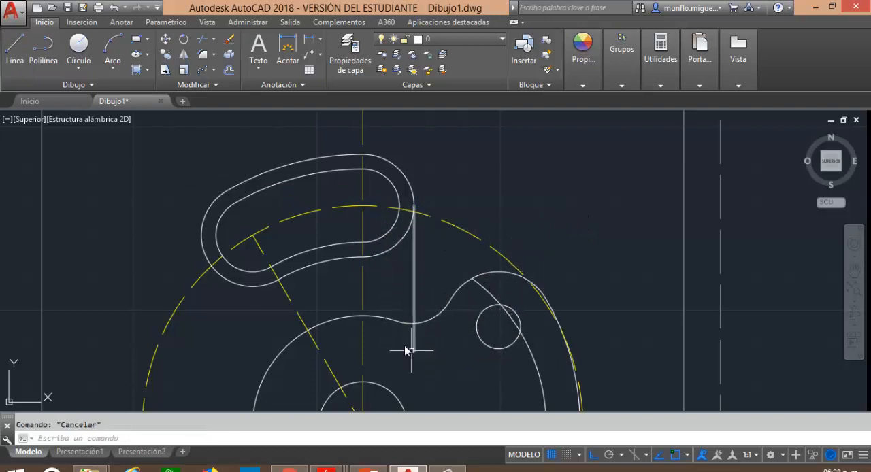
Trim the part of the vertical line that extends below the body outline.
{"action": "left_click", "coordinate": [202, 39]}
{"action": "key", "text": "Return"}
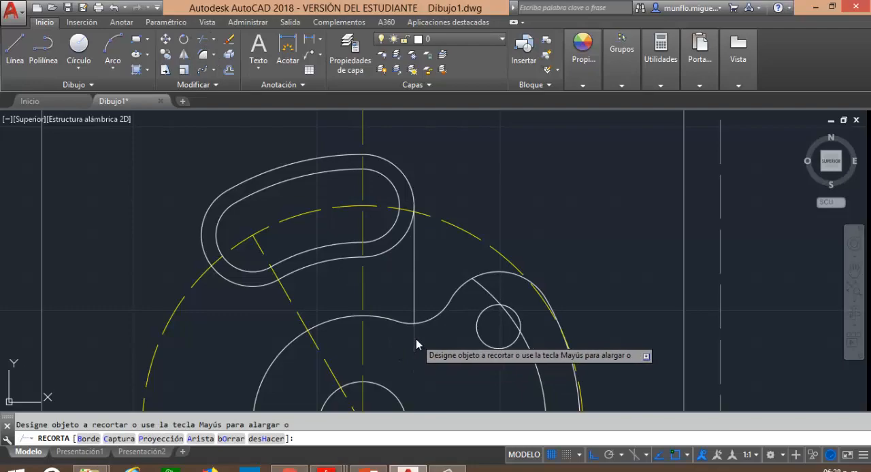
{"action": "key", "text": "Escape"}
{"action": "key", "text": "Escape"}
{"action": "scroll", "coordinate": [416, 339], "scroll_direction": "up", "scroll_amount": 3}
{"action": "scroll", "coordinate": [399, 409], "scroll_direction": "down", "scroll_amount": 4}
Examine in Adobe Reader how the slot outline joins the central body, and inspect the same area in AutoCAD.
{"action": "left_click", "coordinate": [398, 469]}
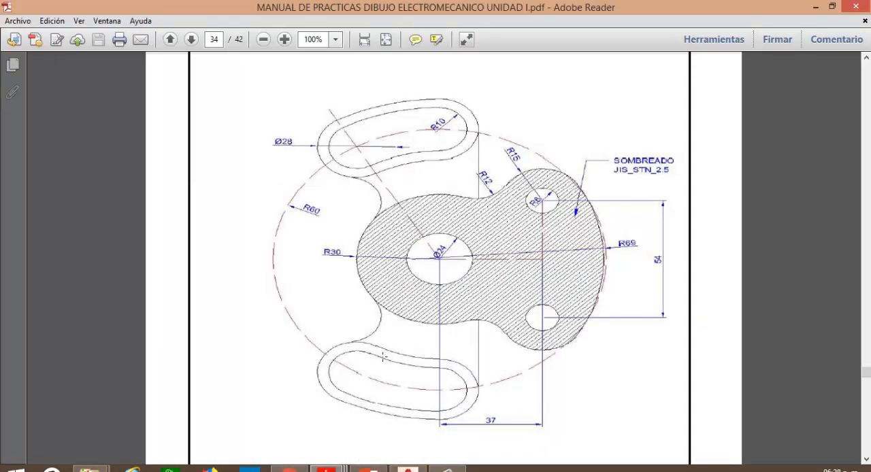
{"action": "left_click", "coordinate": [408, 469]}
{"action": "scroll", "coordinate": [401, 271], "scroll_direction": "up", "scroll_amount": 4}
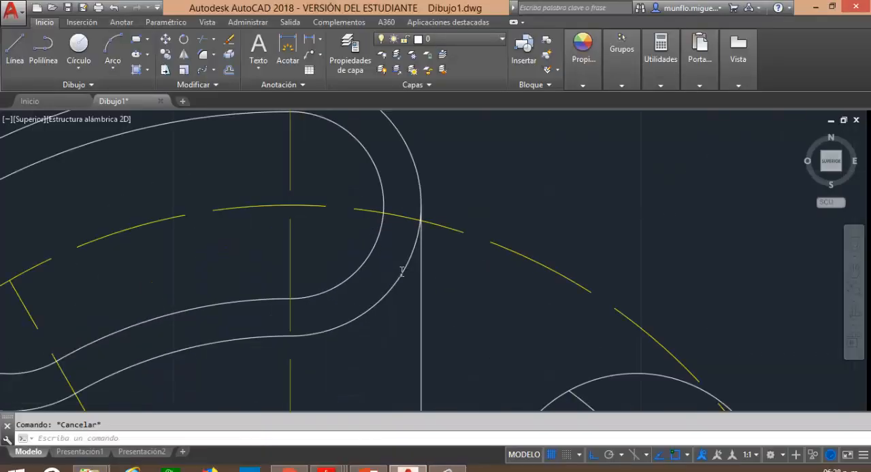
{"action": "scroll", "coordinate": [414, 271], "scroll_direction": "down", "scroll_amount": 10}
{"action": "scroll", "coordinate": [467, 227], "scroll_direction": "up", "scroll_amount": 8}
{"action": "scroll", "coordinate": [447, 234], "scroll_direction": "down", "scroll_amount": 7}
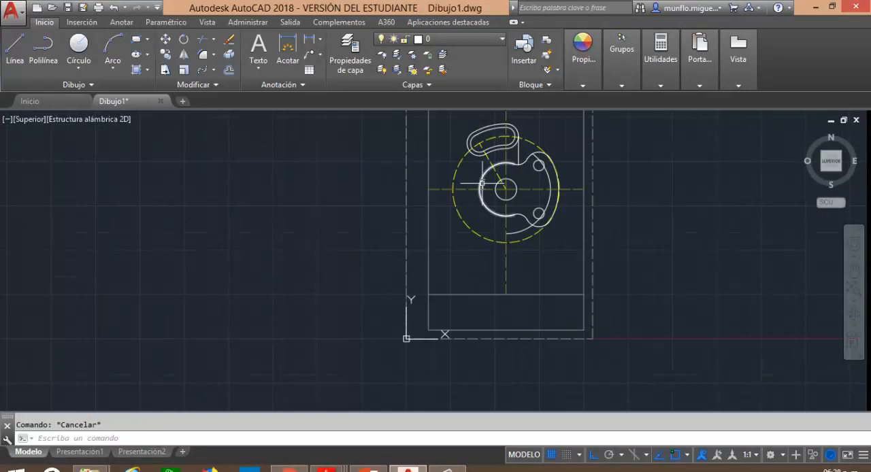
{"action": "scroll", "coordinate": [526, 141], "scroll_direction": "up", "scroll_amount": 3}
{"action": "scroll", "coordinate": [526, 142], "scroll_direction": "up", "scroll_amount": 6}
Try a radius 20 circle tangent to the radius 30 arc and the left end of the outer slot outline, and delete it.
{"action": "left_click", "coordinate": [79, 48]}
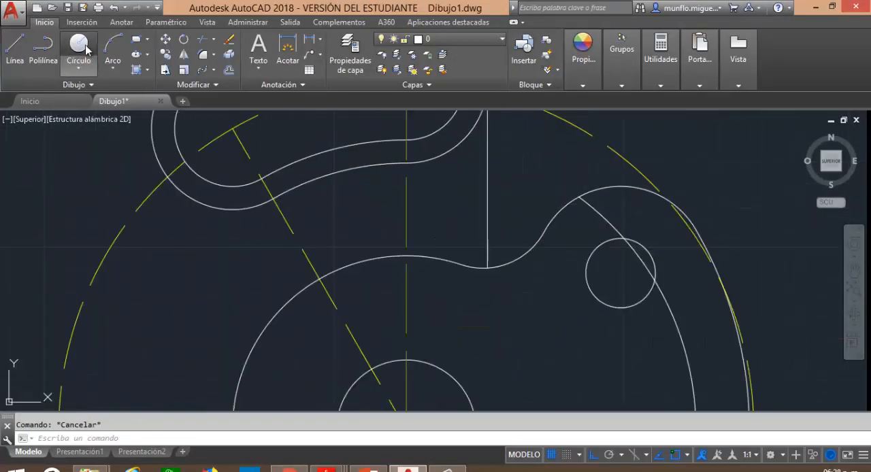
{"action": "type", "text": "ttr"}
{"action": "key", "text": "Return"}
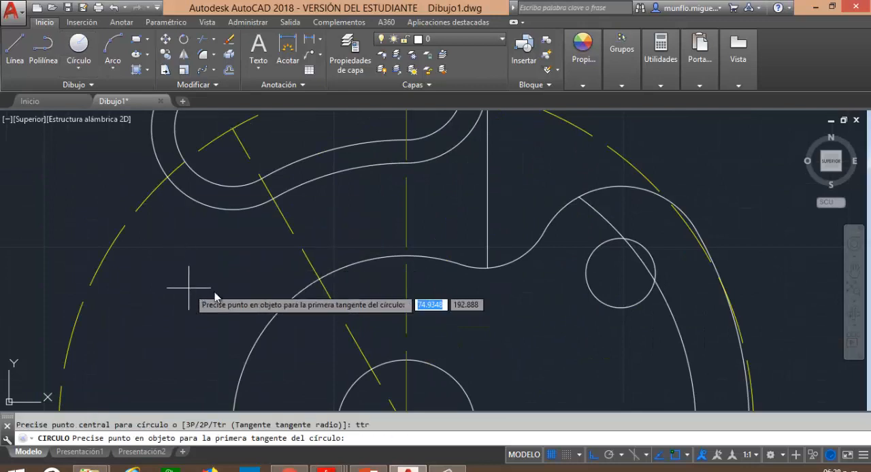
{"action": "left_click", "coordinate": [291, 297]}
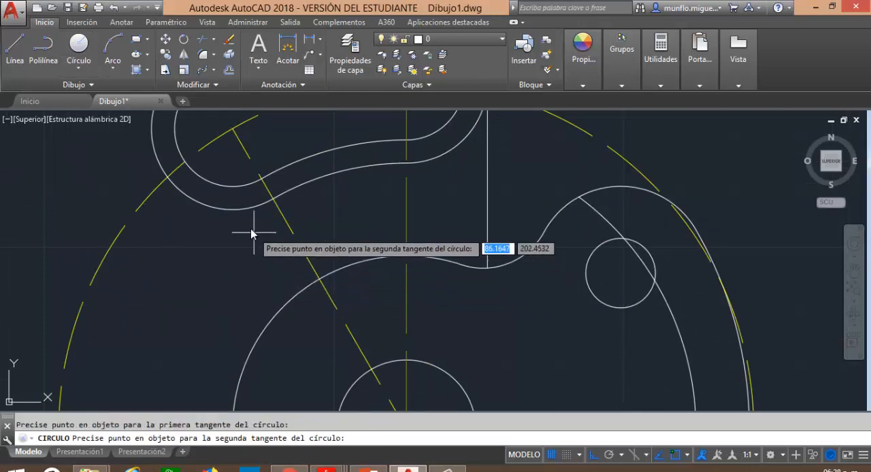
{"action": "left_click", "coordinate": [245, 217]}
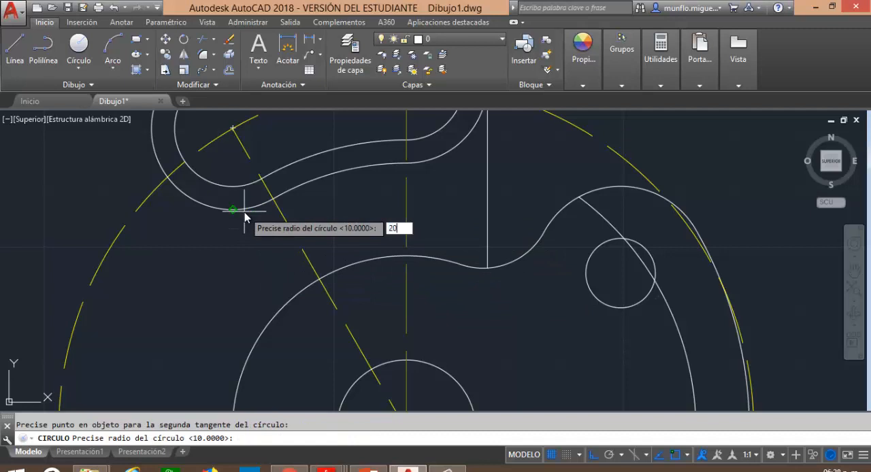
{"action": "key", "text": "Return"}
{"action": "key", "text": "Escape"}
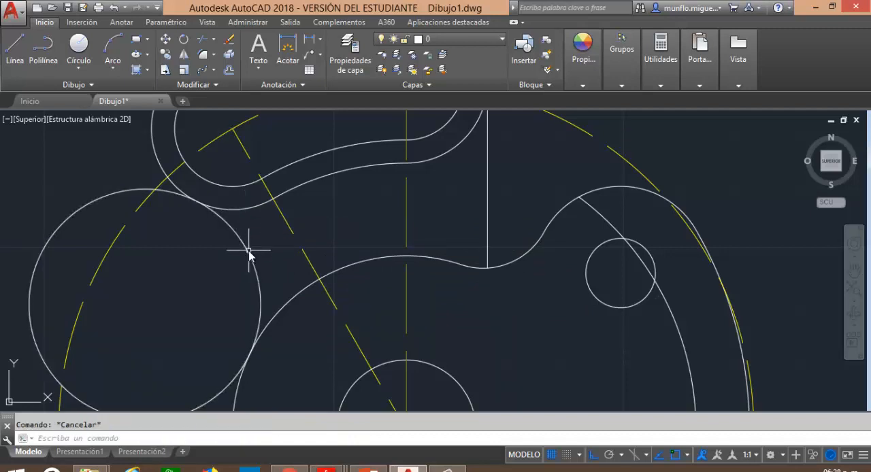
{"action": "left_click", "coordinate": [248, 252]}
{"action": "key", "text": "Delete"}
{"action": "key", "text": "Escape"}
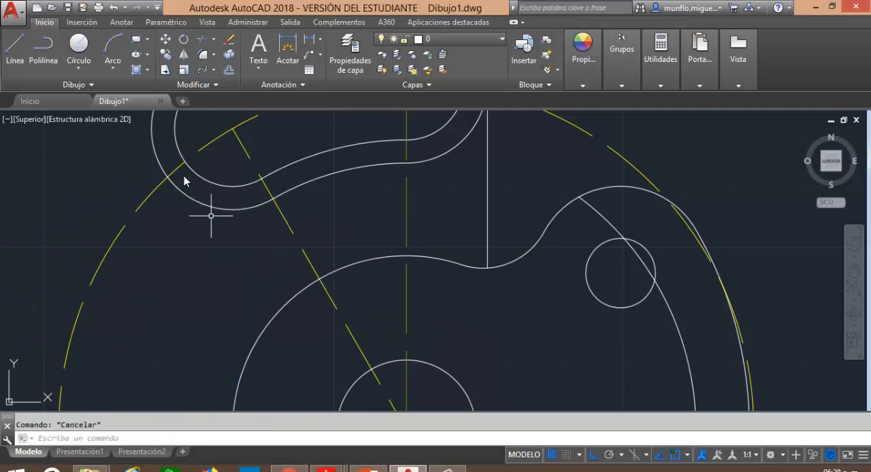
Draw a radius 12 circle tangent to the radius 30 arc and the outer slot outline's left end, and switch to Adobe Reader.
{"action": "left_click", "coordinate": [79, 45]}
{"action": "type", "text": "ttr"}
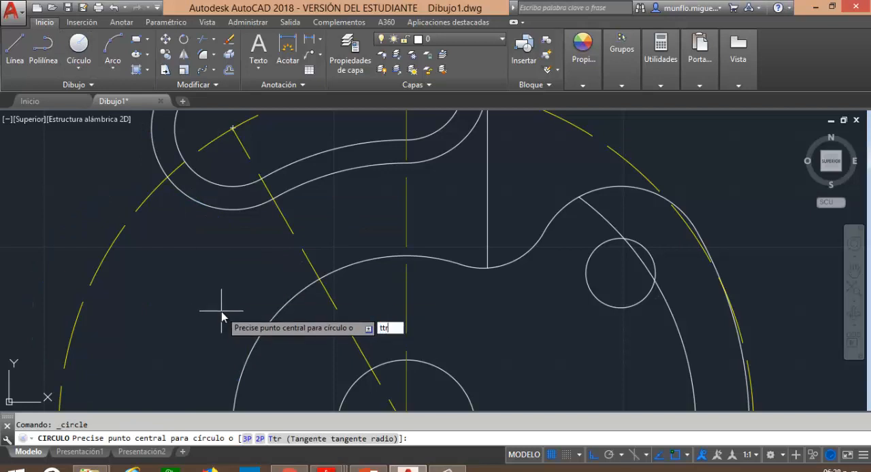
{"action": "key", "text": "Return"}
{"action": "left_click", "coordinate": [295, 297]}
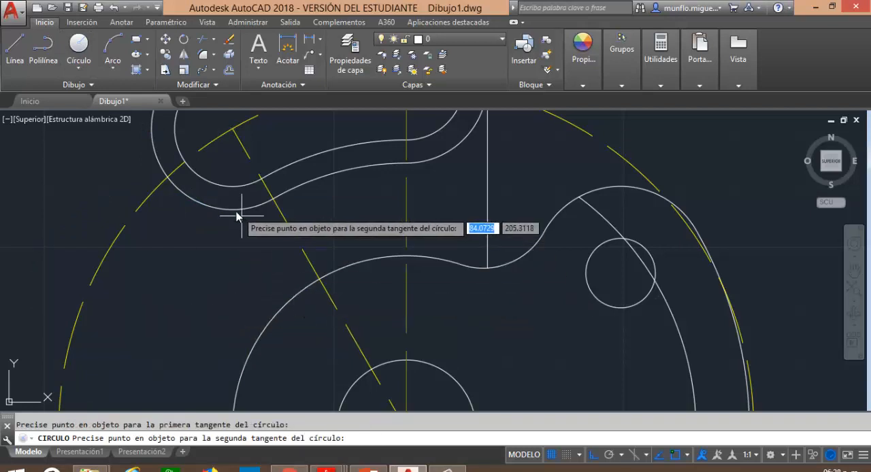
{"action": "left_click", "coordinate": [236, 213]}
{"action": "key", "text": "Return"}
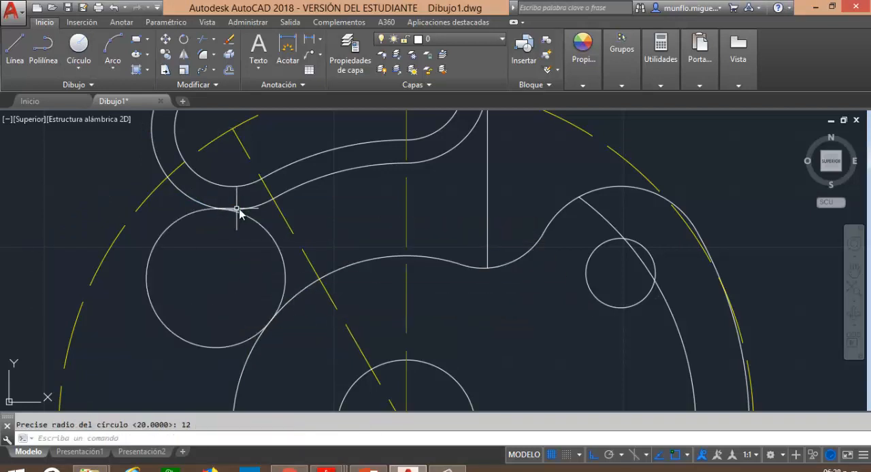
{"action": "key", "text": "Escape"}
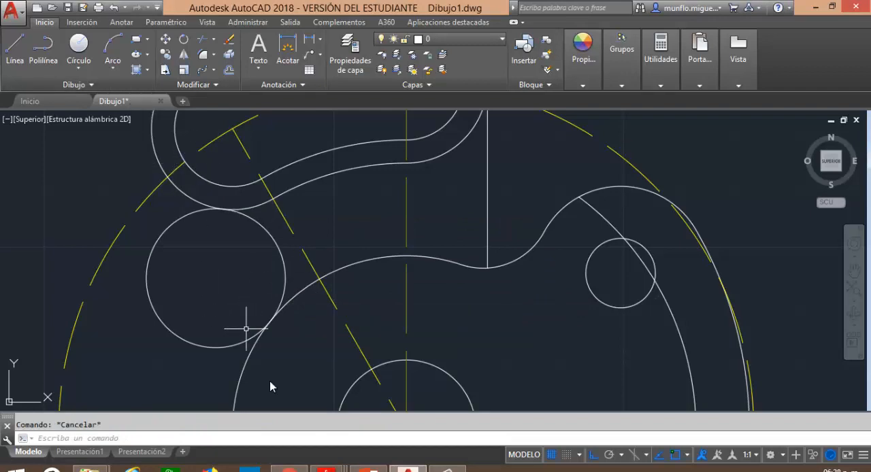
{"action": "left_click", "coordinate": [407, 469]}
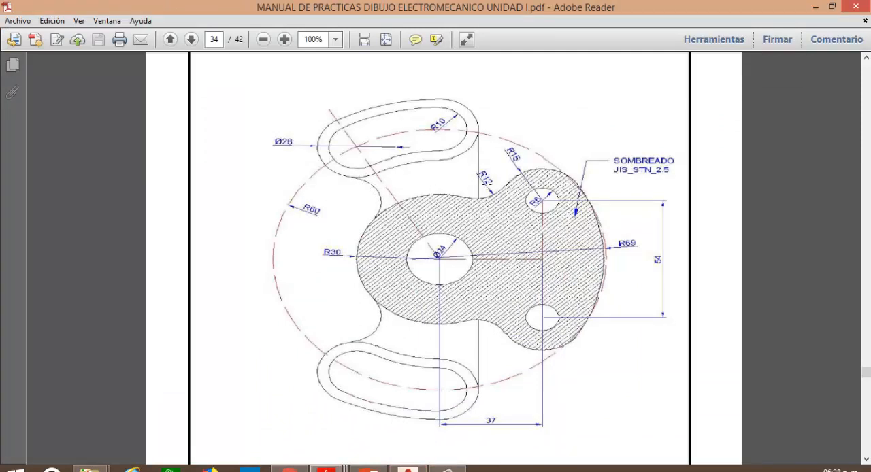
Switch to AutoCAD and trim the radius 12 circle, leaving only the arc that joins the slot outline to the central body.
{"action": "left_click", "coordinate": [407, 469]}
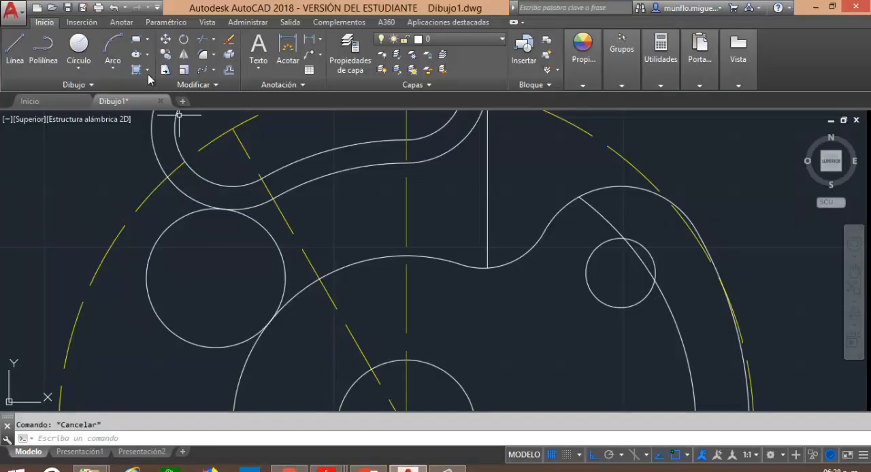
{"action": "left_click", "coordinate": [207, 43]}
{"action": "key", "text": "Return"}
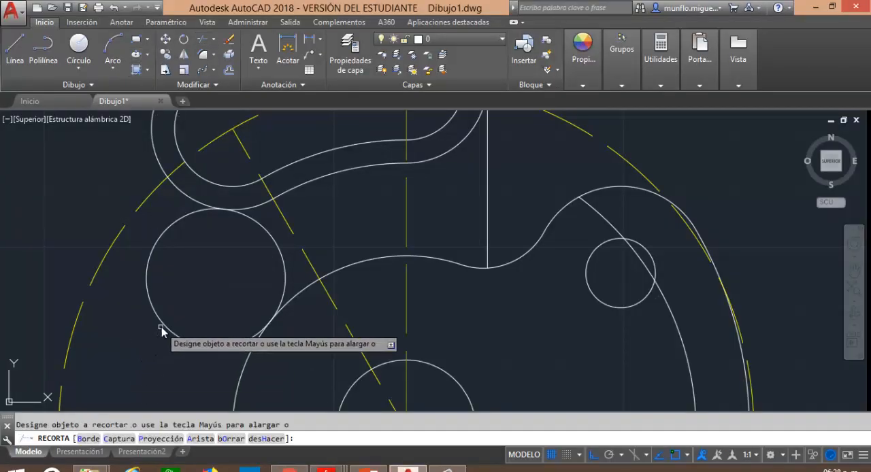
{"action": "key", "text": "Escape"}
Mirror both slot outlines, the radius 12 joining arc and the vertical line about the horizontal centerline, keeping the originals.
{"action": "scroll", "coordinate": [334, 286], "scroll_direction": "up", "scroll_amount": 3}
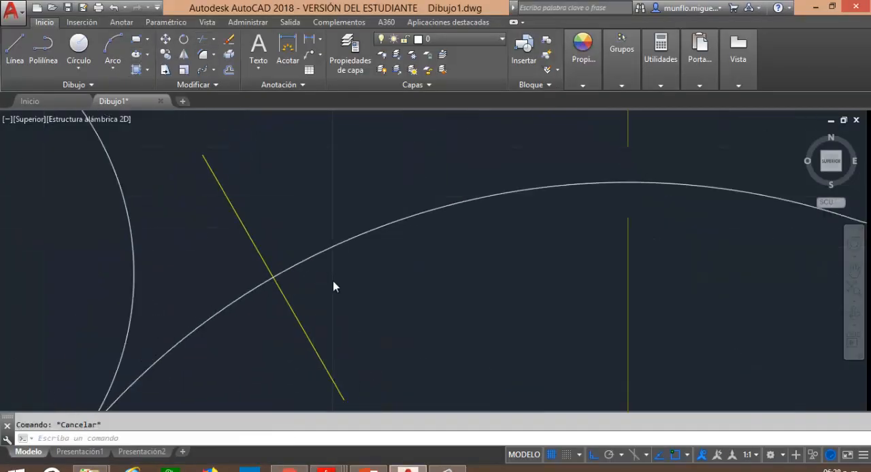
{"action": "scroll", "coordinate": [335, 279], "scroll_direction": "down", "scroll_amount": 6}
{"action": "scroll", "coordinate": [336, 279], "scroll_direction": "down", "scroll_amount": 4}
{"action": "scroll", "coordinate": [330, 306], "scroll_direction": "up", "scroll_amount": 4}
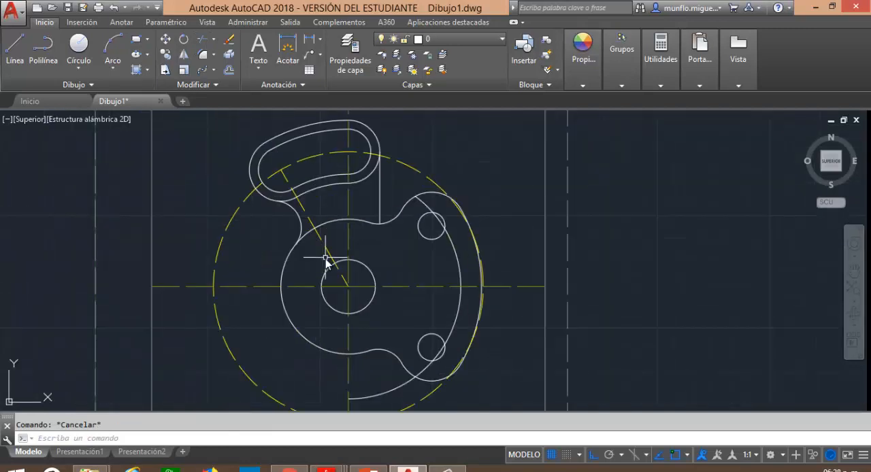
{"action": "scroll", "coordinate": [325, 263], "scroll_direction": "down", "scroll_amount": 3}
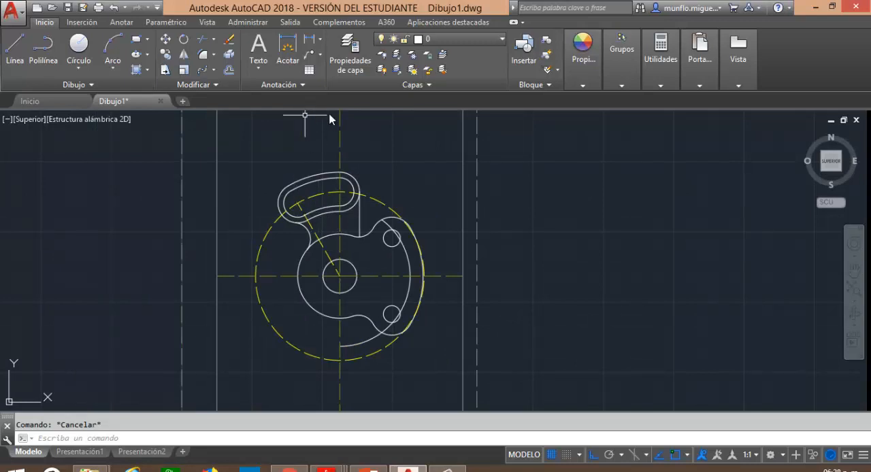
{"action": "left_click", "coordinate": [183, 56]}
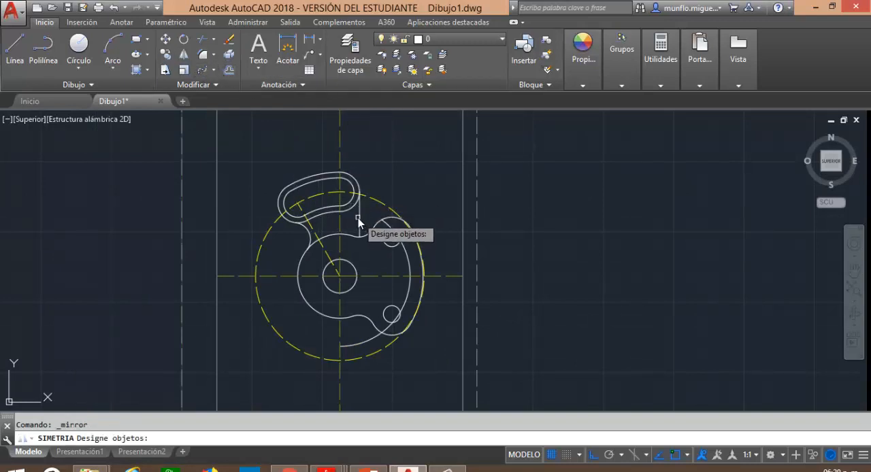
{"action": "left_click", "coordinate": [358, 217]}
{"action": "left_click", "coordinate": [355, 204]}
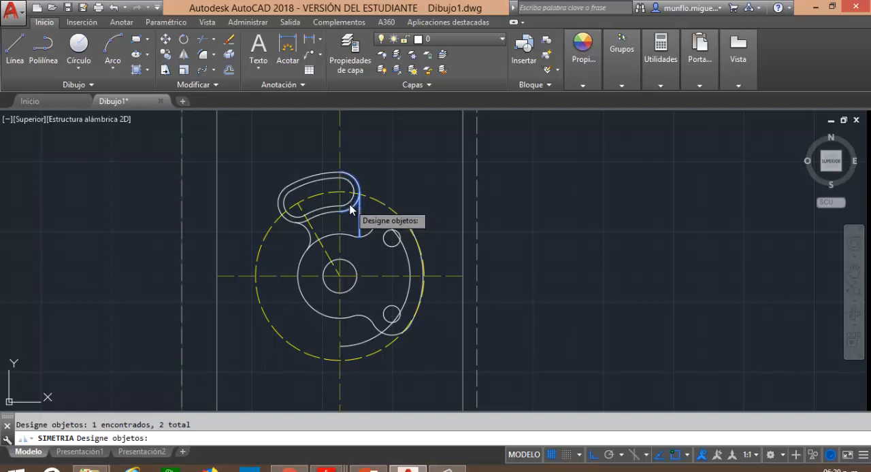
{"action": "left_click", "coordinate": [316, 180]}
{"action": "left_click", "coordinate": [310, 184]}
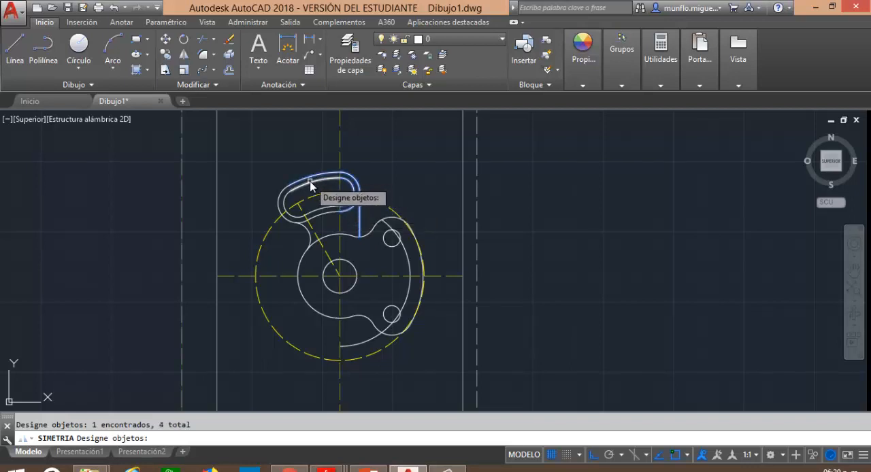
{"action": "left_click", "coordinate": [281, 202]}
{"action": "left_click", "coordinate": [285, 205]}
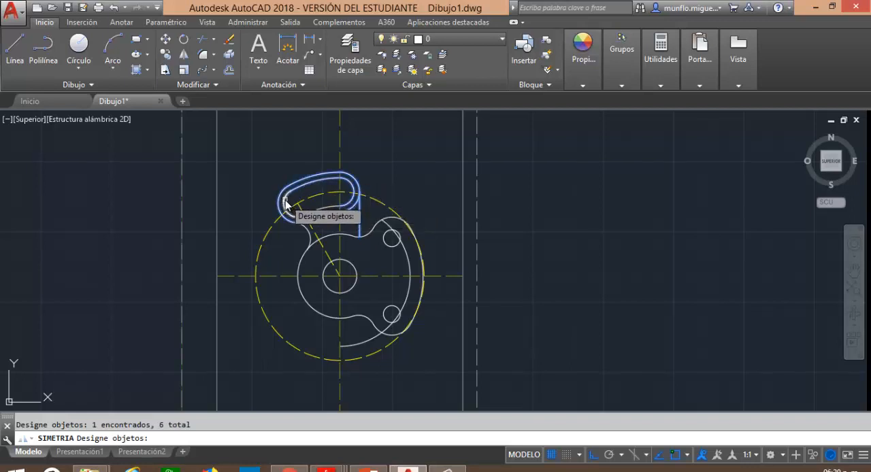
{"action": "left_click", "coordinate": [328, 210]}
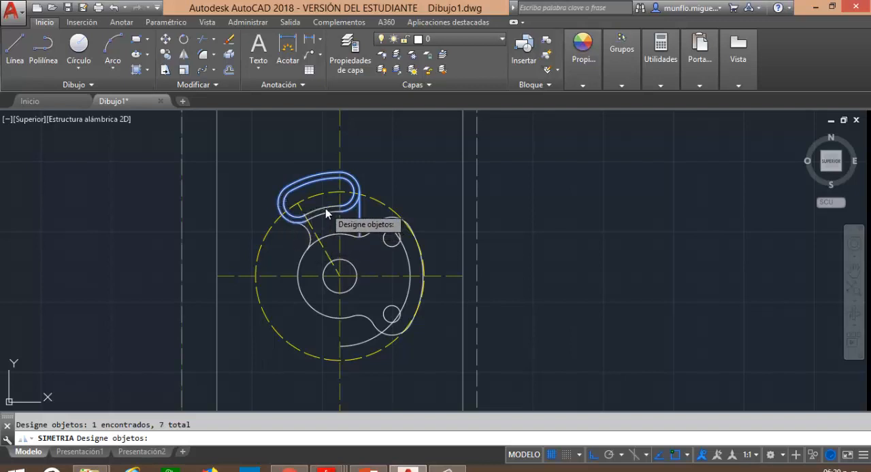
{"action": "left_click", "coordinate": [325, 209]}
{"action": "left_click", "coordinate": [322, 215]}
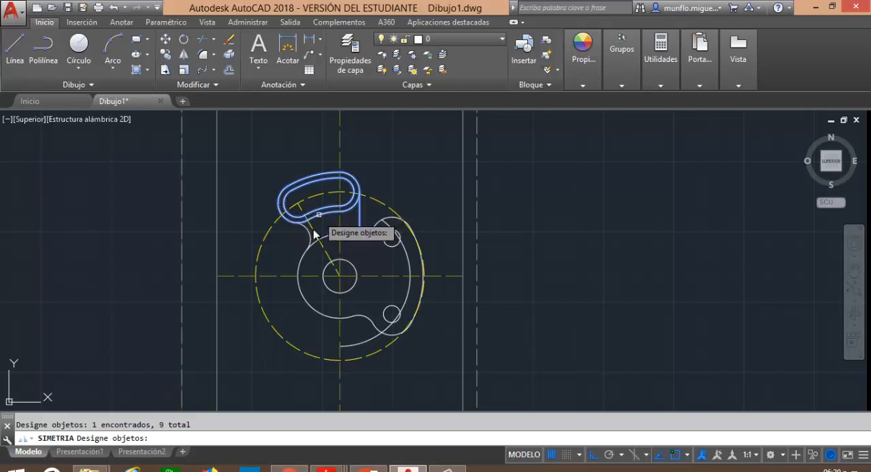
{"action": "left_click", "coordinate": [309, 237]}
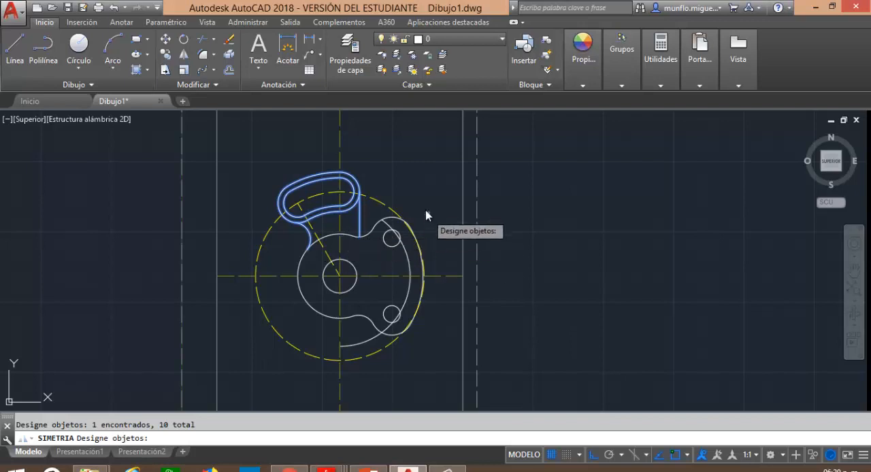
{"action": "key", "text": "Return"}
{"action": "left_click", "coordinate": [342, 276]}
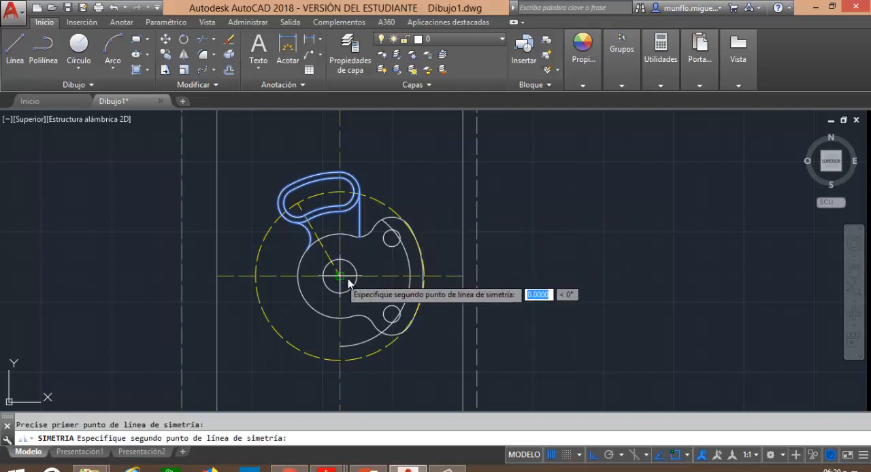
{"action": "left_click", "coordinate": [411, 283]}
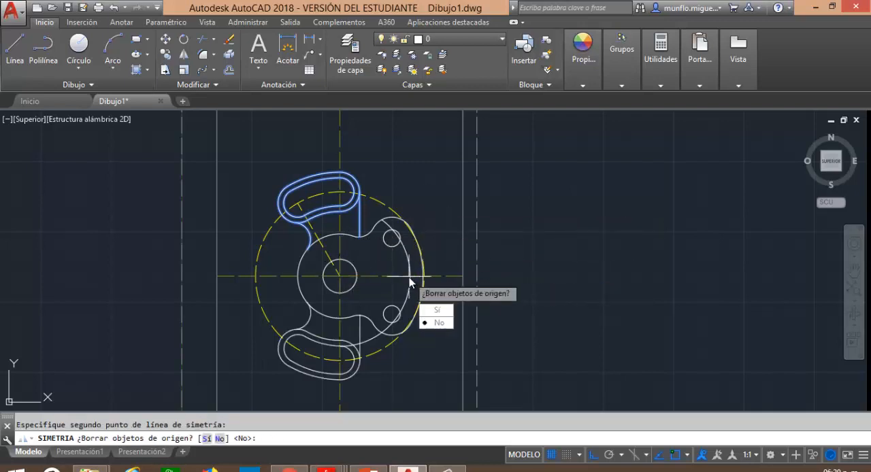
{"action": "key", "text": "Return"}
{"action": "key", "text": "Escape"}
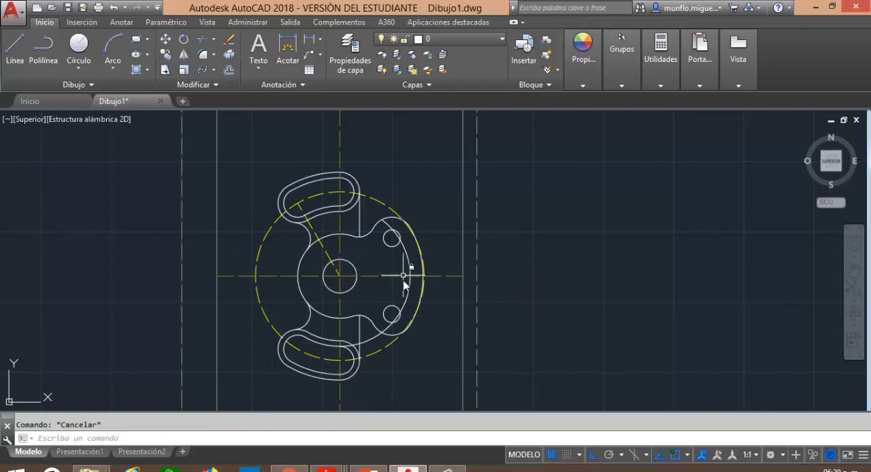
{"action": "left_click", "coordinate": [202, 38]}
{"action": "key", "text": "Return"}
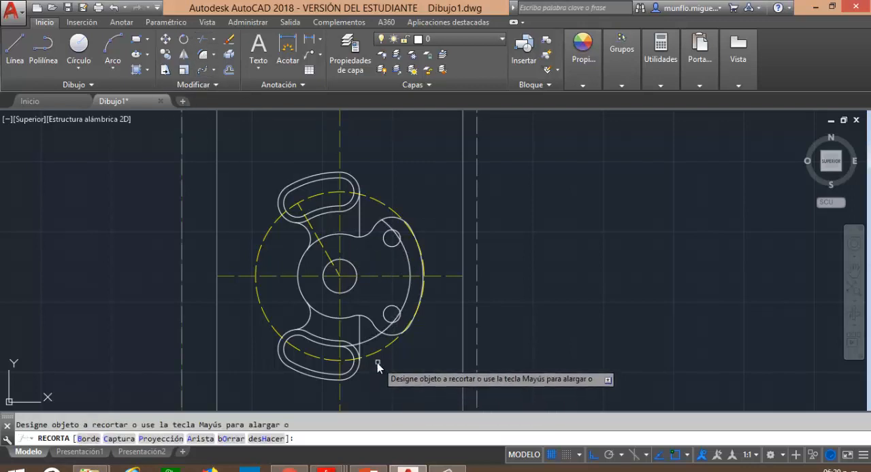
{"action": "scroll", "coordinate": [378, 363], "scroll_direction": "down", "scroll_amount": 5}
{"action": "scroll", "coordinate": [373, 350], "scroll_direction": "up", "scroll_amount": 7}
{"action": "key", "text": "Escape"}
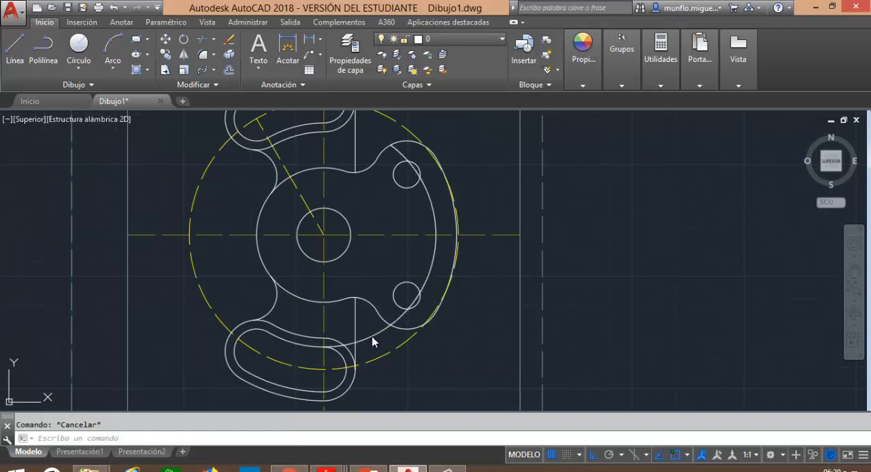
Delete the large construction arc that runs through the two small holes to the lower slot.
{"action": "left_click", "coordinate": [372, 342]}
{"action": "key", "text": "Delete"}
{"action": "scroll", "coordinate": [374, 342], "scroll_direction": "up", "scroll_amount": 2}
{"action": "scroll", "coordinate": [375, 337], "scroll_direction": "up", "scroll_amount": 3}
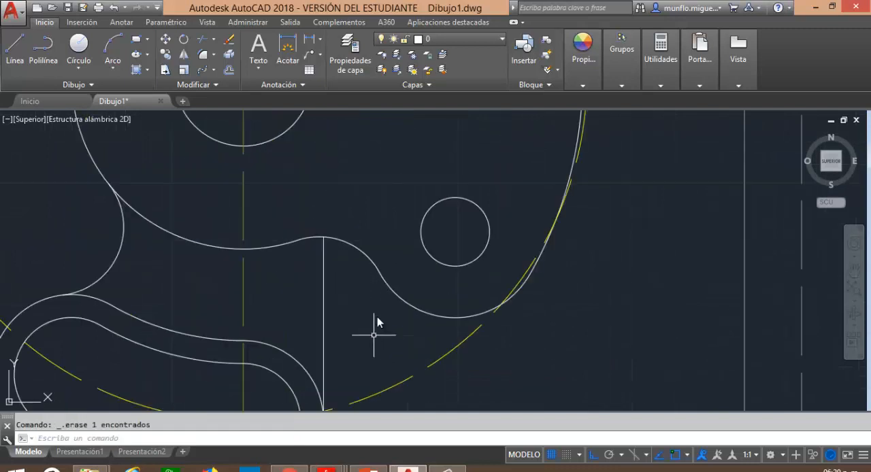
Examine the body outline, the two curved slots and the holes across the whole drawing.
{"action": "scroll", "coordinate": [374, 320], "scroll_direction": "down", "scroll_amount": 8}
{"action": "scroll", "coordinate": [352, 258], "scroll_direction": "up", "scroll_amount": 4}
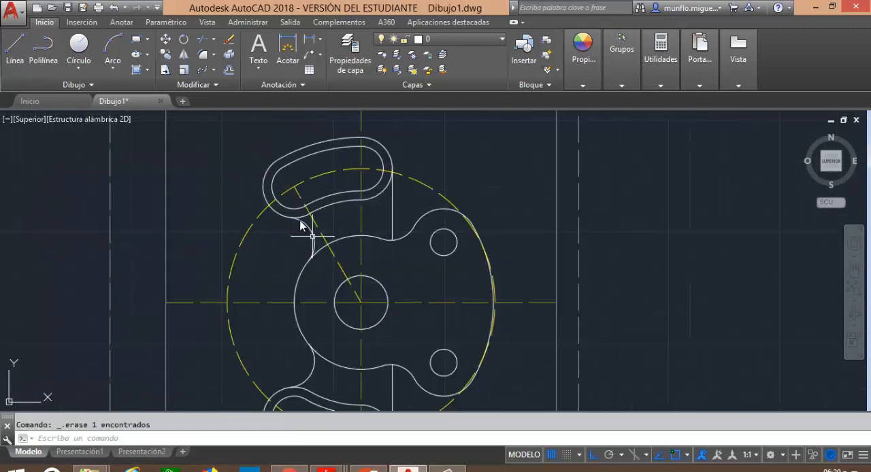
{"action": "scroll", "coordinate": [310, 185], "scroll_direction": "down", "scroll_amount": 2}
{"action": "scroll", "coordinate": [309, 185], "scroll_direction": "down", "scroll_amount": 1}
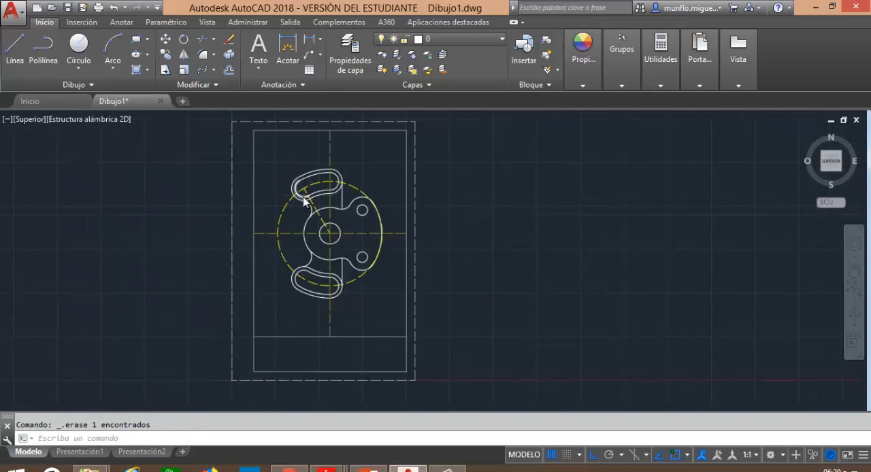
{"action": "scroll", "coordinate": [305, 196], "scroll_direction": "up", "scroll_amount": 3}
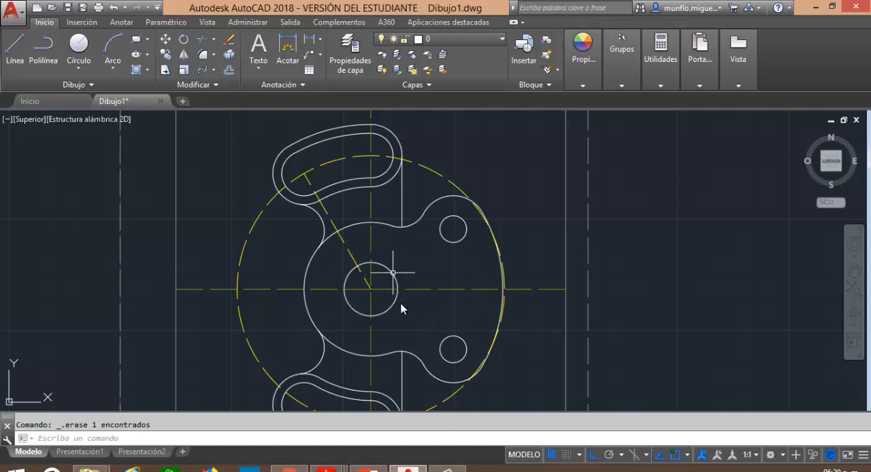
{"action": "scroll", "coordinate": [420, 279], "scroll_direction": "down", "scroll_amount": 5}
{"action": "scroll", "coordinate": [427, 286], "scroll_direction": "up", "scroll_amount": 5}
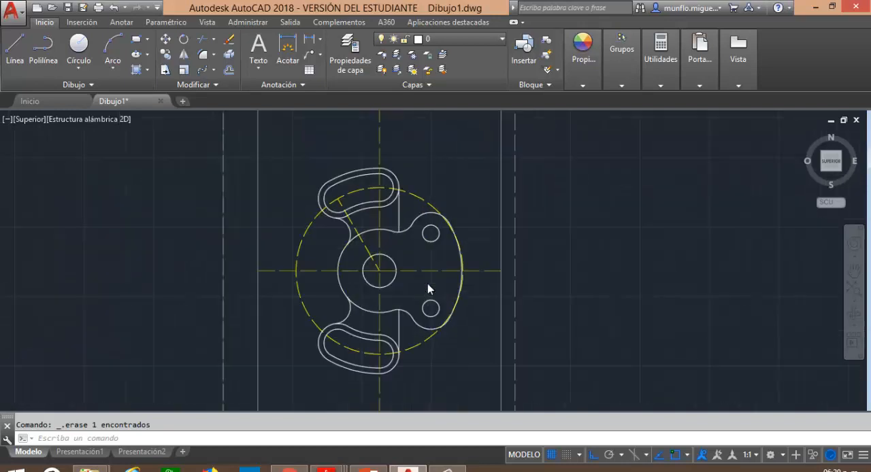
{"action": "scroll", "coordinate": [428, 289], "scroll_direction": "down", "scroll_amount": 2}
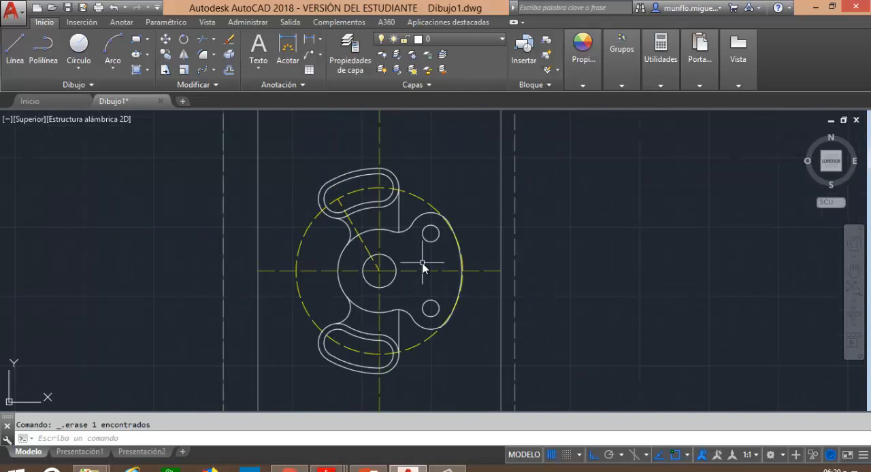